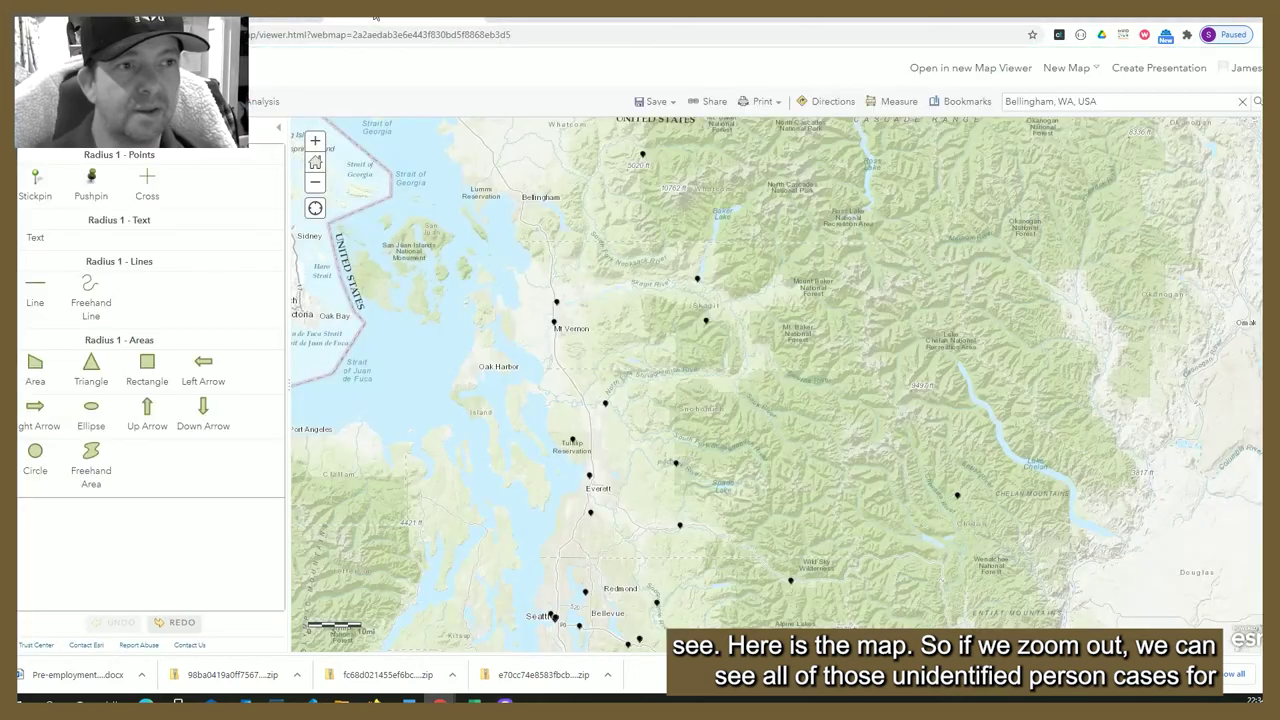
# - Examine how the unidentified person cases are distributed across the whole US and in Washington State around Bellingham
pyautogui.click(375, 18)
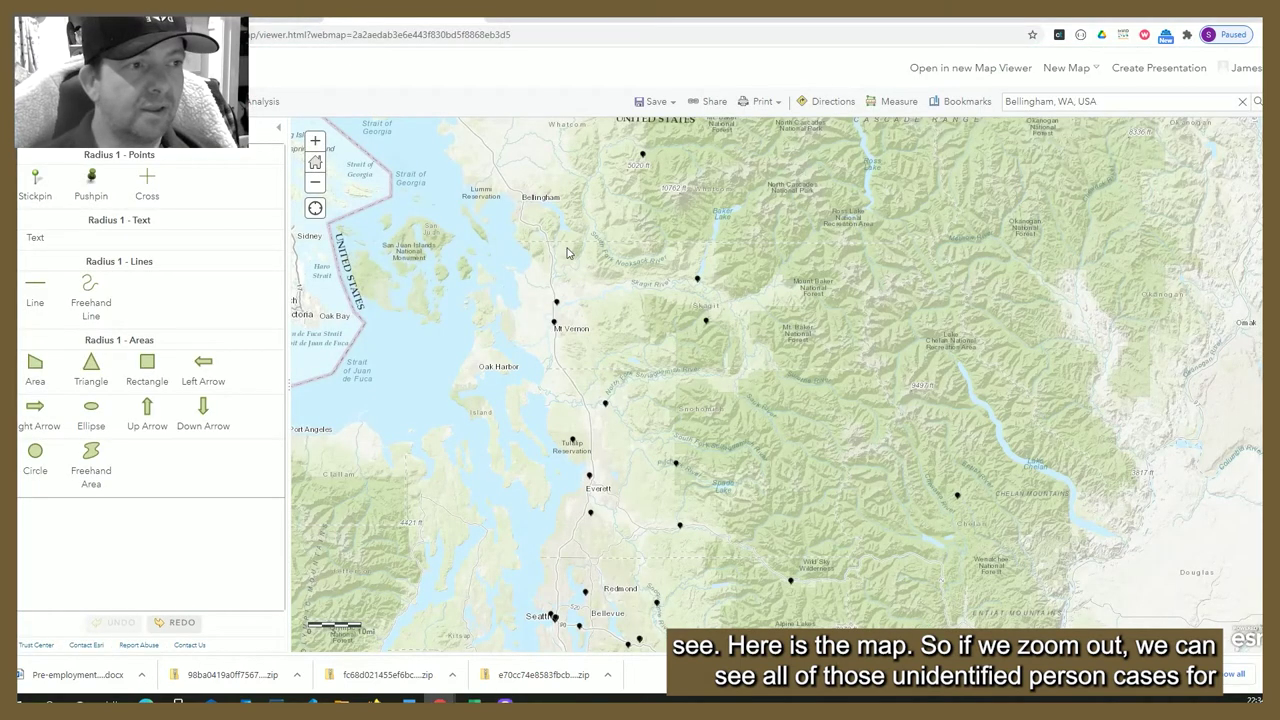
pyautogui.scroll(-3, 738, 377)
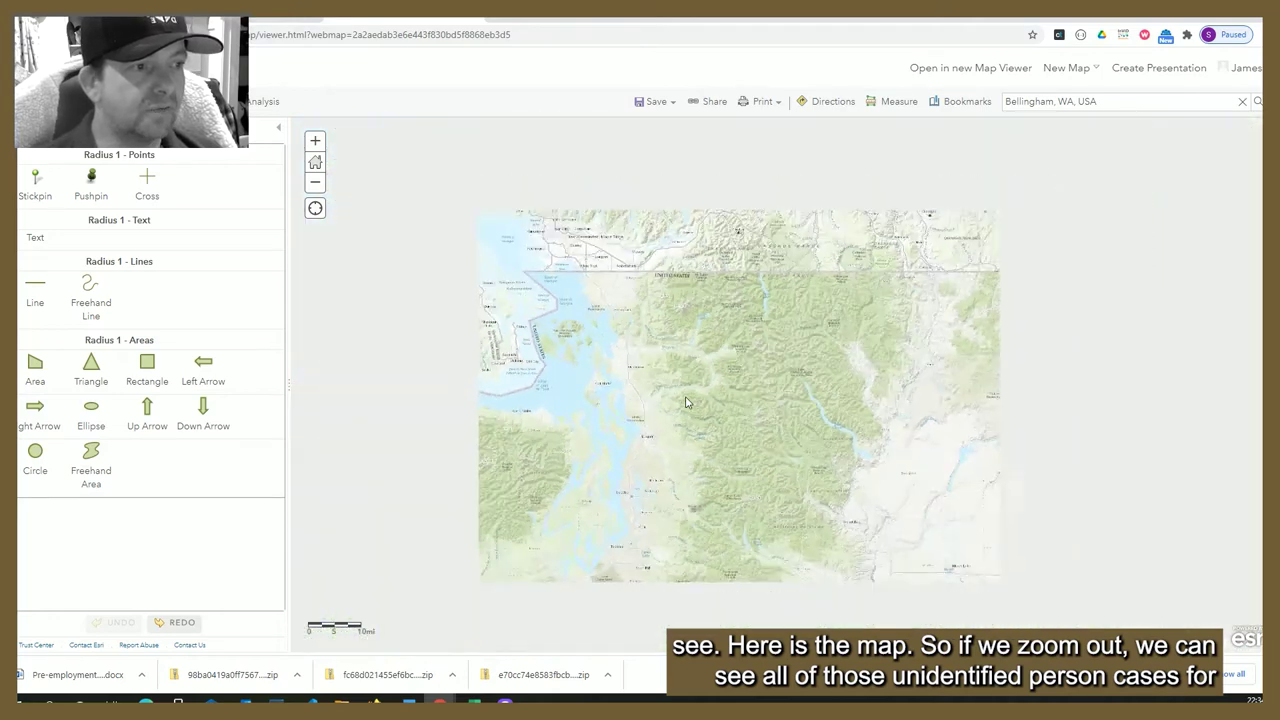
pyautogui.scroll(-2, 736, 441)
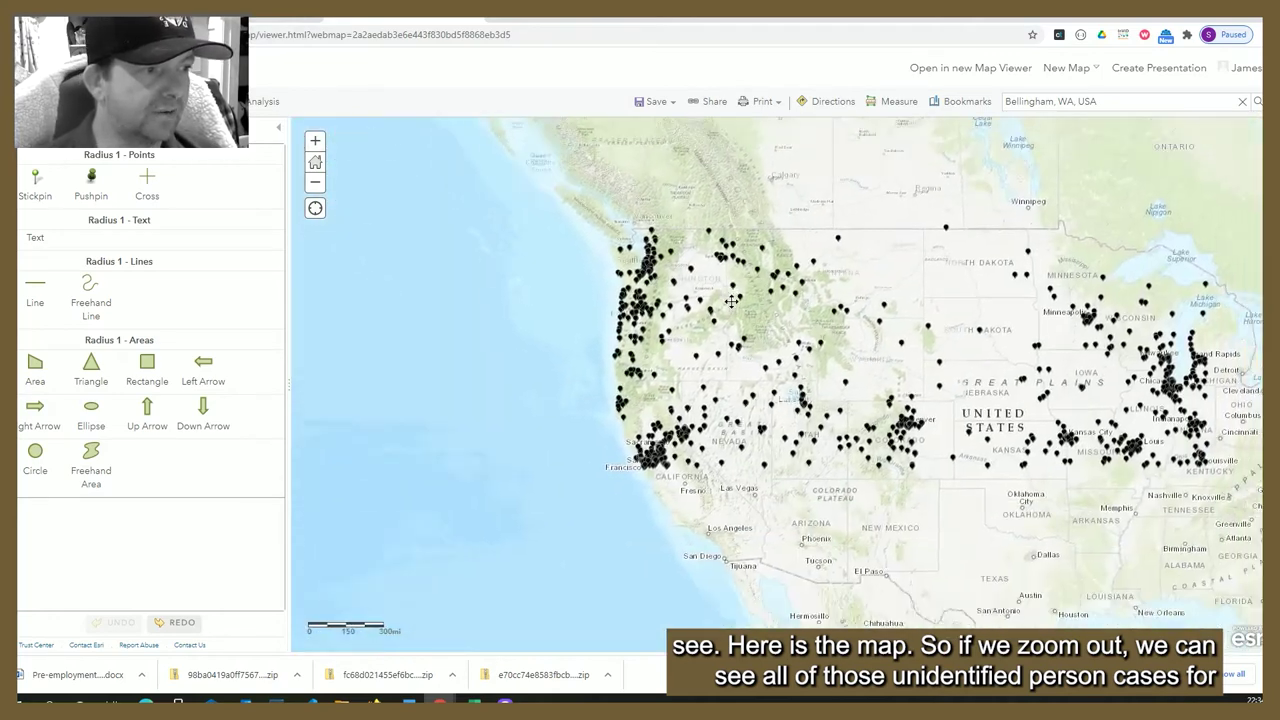
pyautogui.moveTo(816, 528); pyautogui.dragTo(740, 333)
pyautogui.scroll(-3, 856, 368)
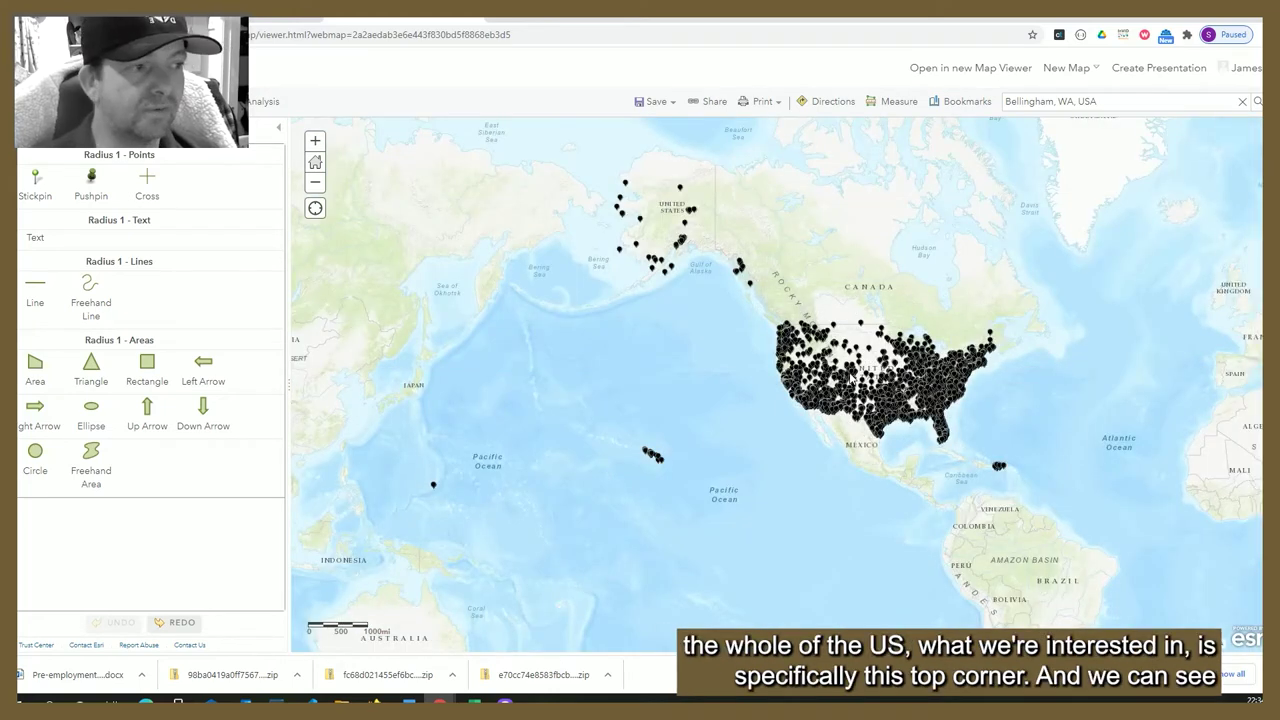
pyautogui.scroll(1, 849, 372)
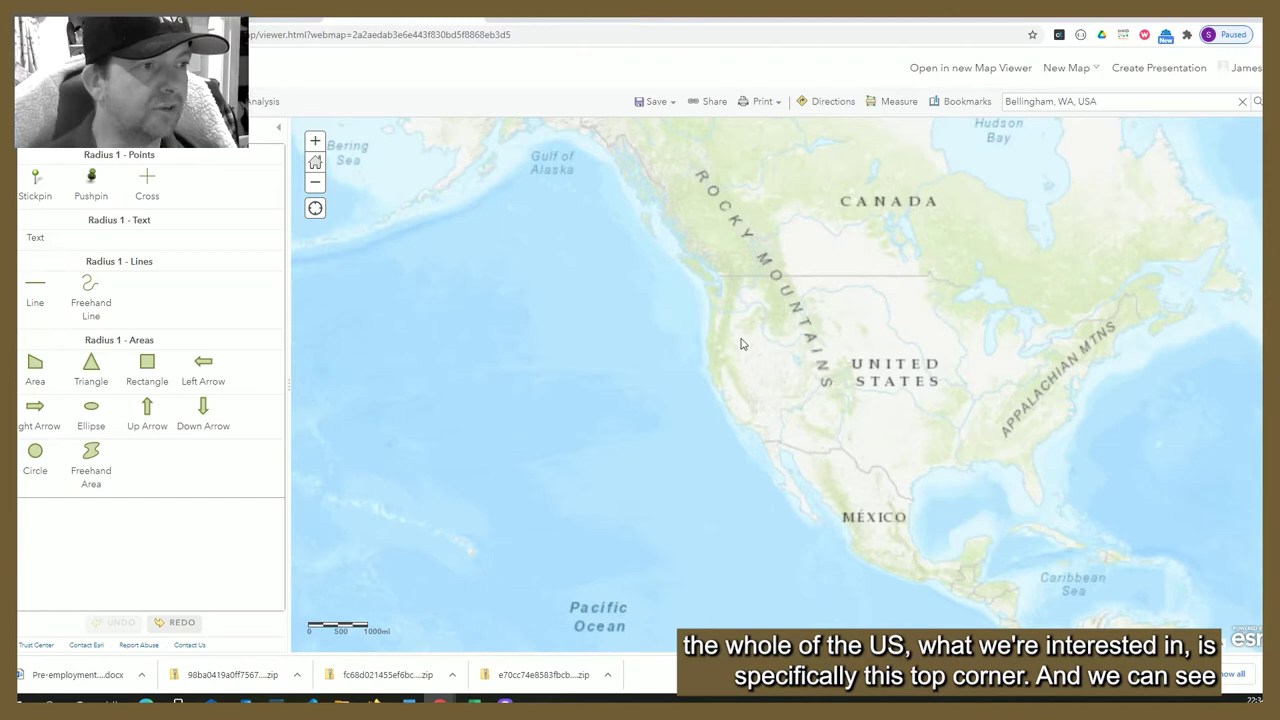
pyautogui.scroll(1, 741, 343)
pyautogui.scroll(4, 762, 333)
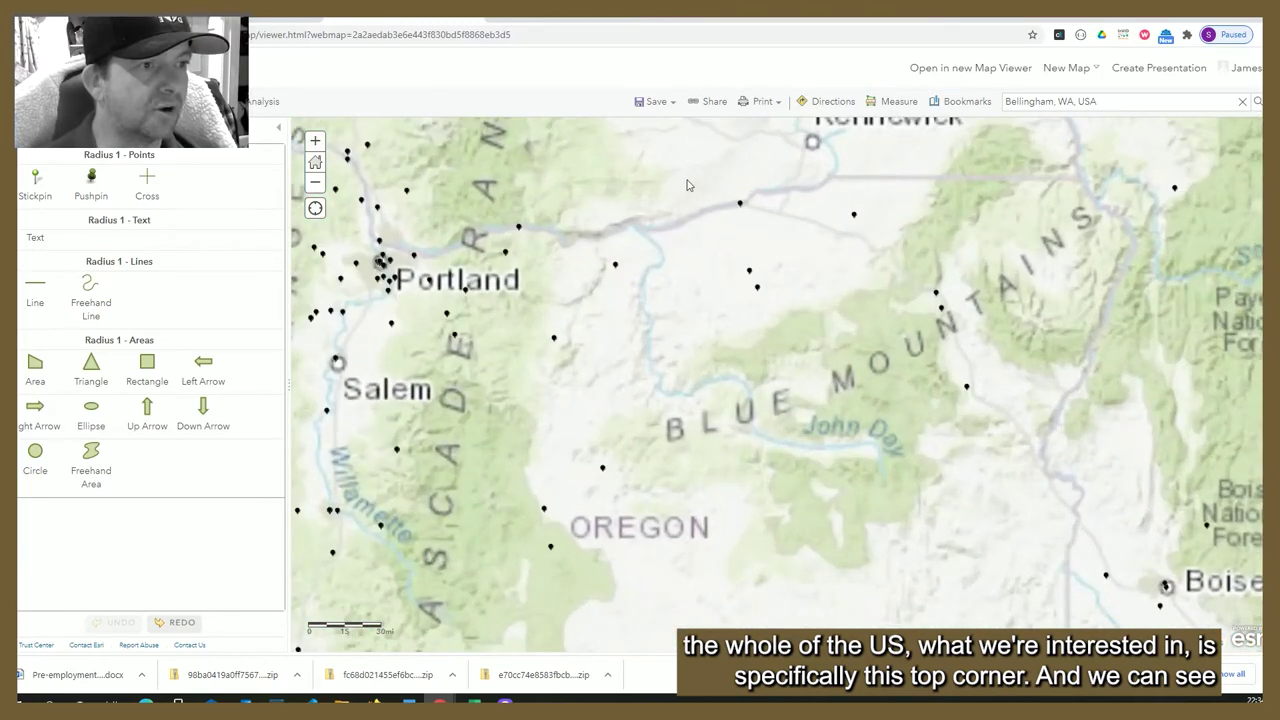
pyautogui.moveTo(686, 184); pyautogui.dragTo(779, 510)
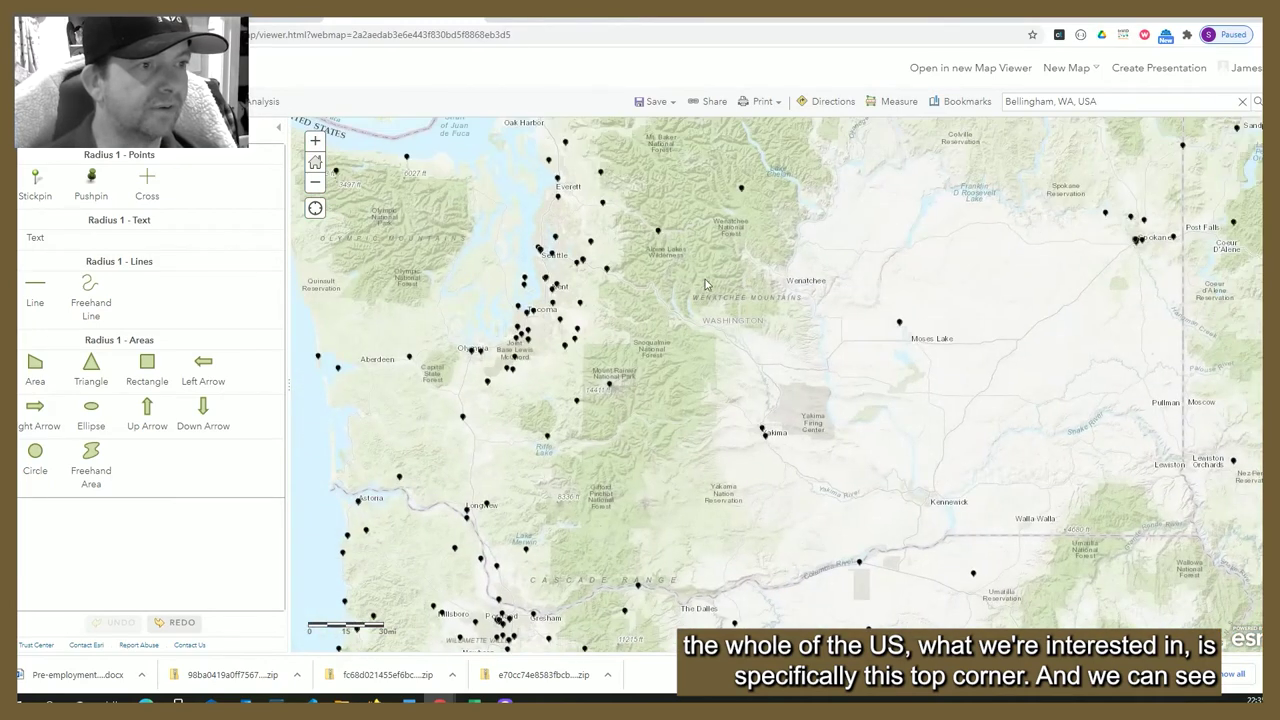
pyautogui.moveTo(705, 279); pyautogui.dragTo(745, 369)
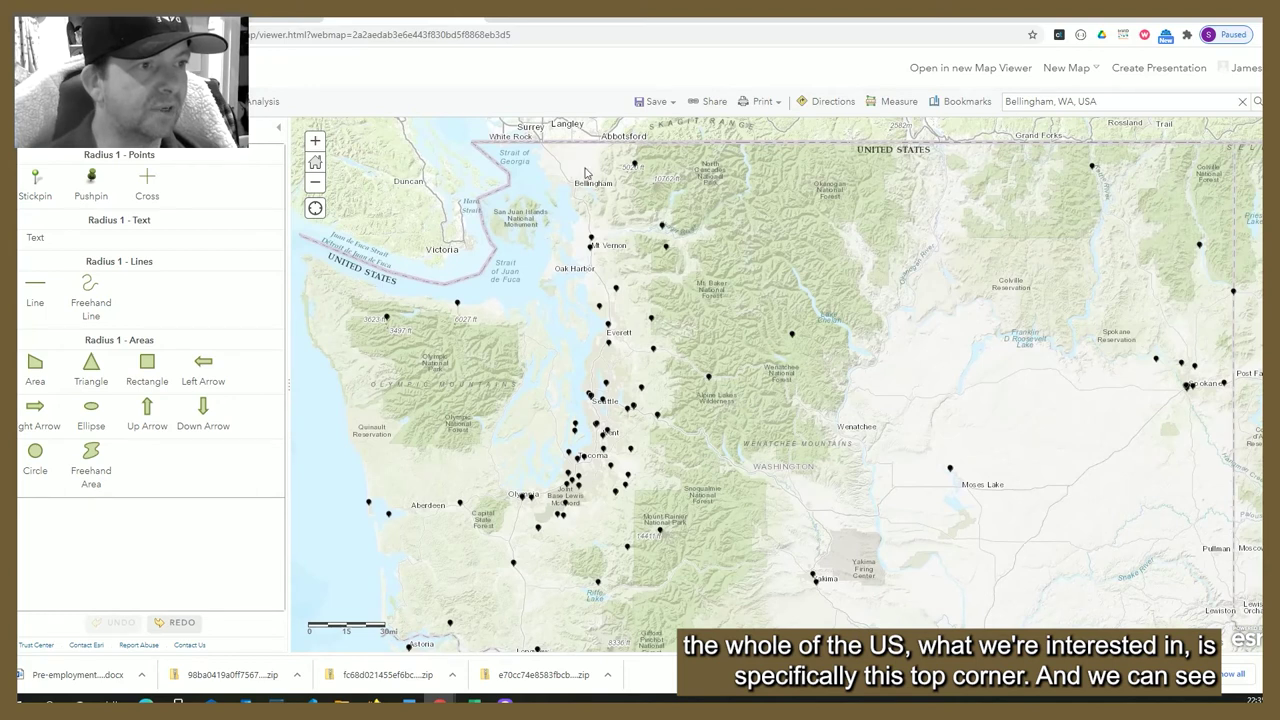
# - Place a pushpin on Bellingham and title it "Bellingham"
pyautogui.click(93, 184)
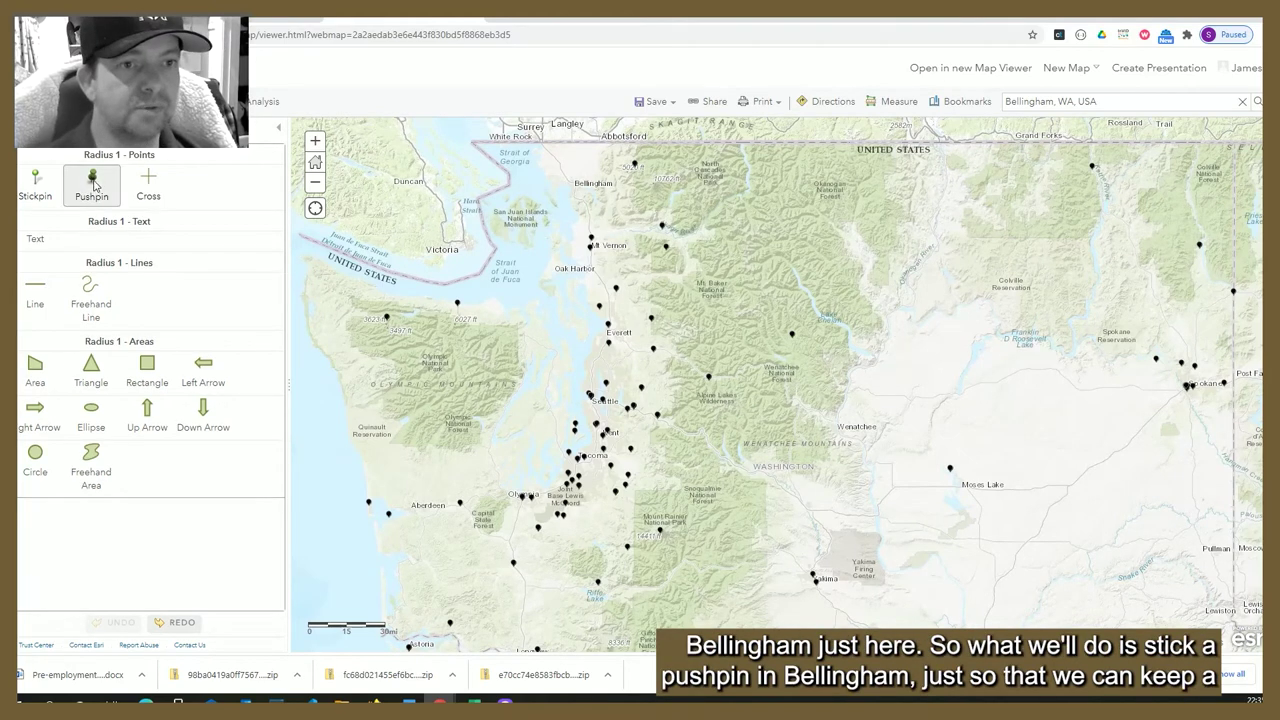
pyautogui.click(589, 184)
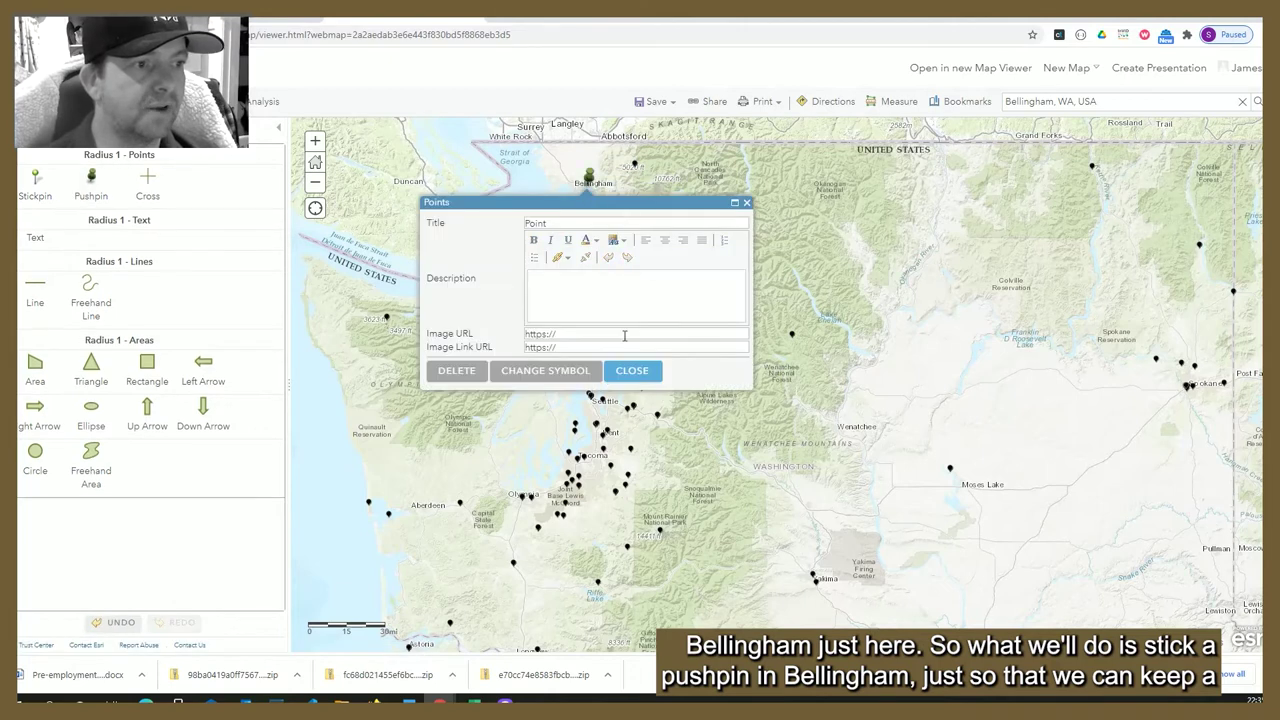
pyautogui.moveTo(561, 222); pyautogui.dragTo(460, 230)
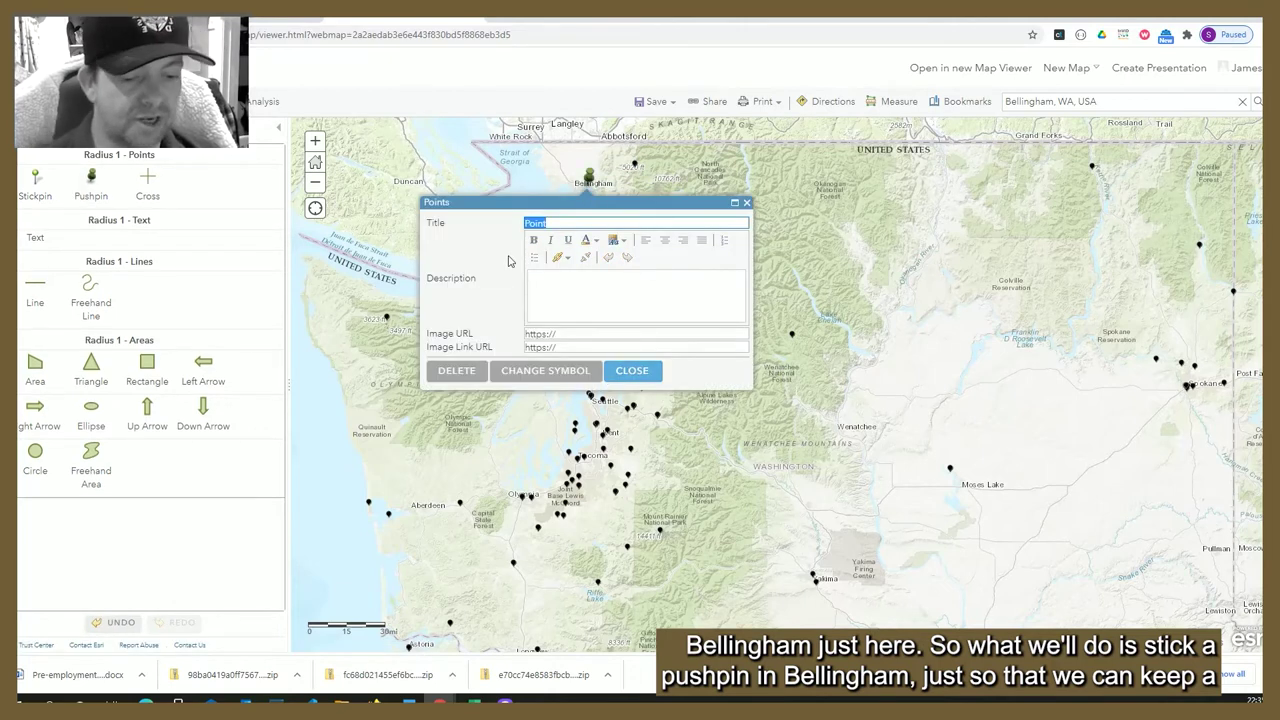
pyautogui.write('Bellingham')
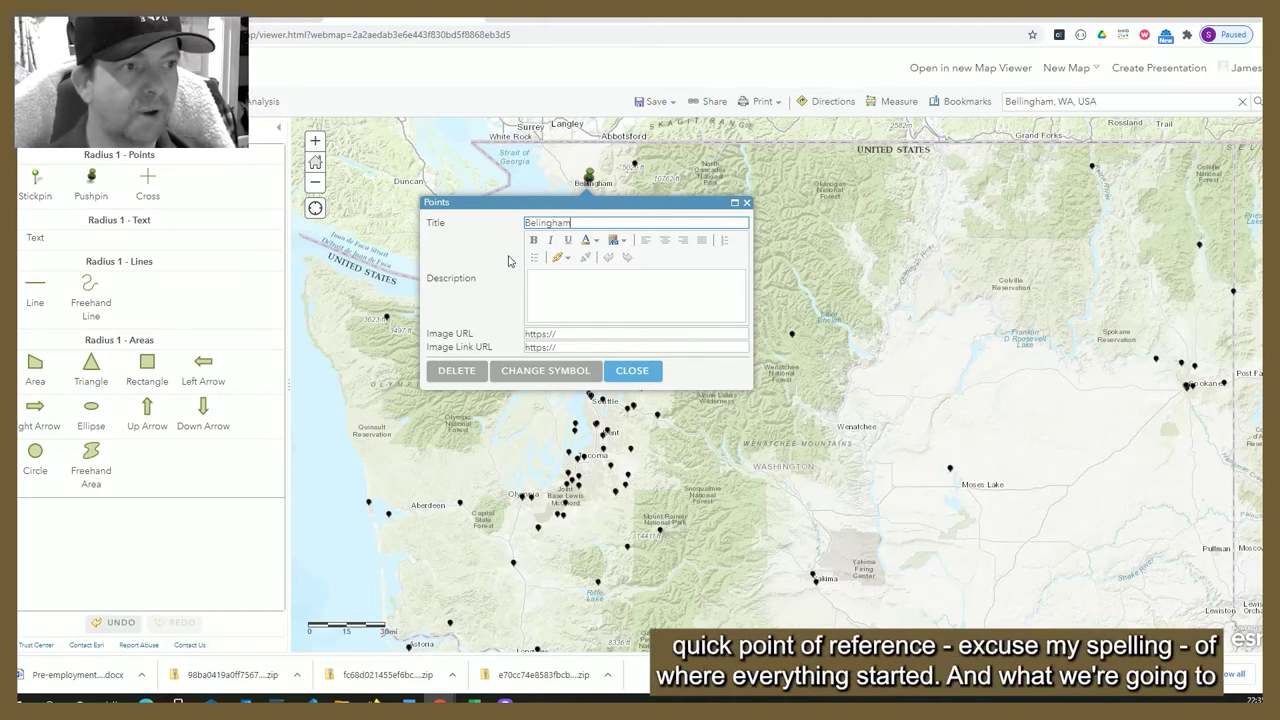
pyautogui.press('BackSpace')
pyautogui.press('BackSpace')
pyautogui.press('BackSpace')
pyautogui.press('BackSpace')
pyautogui.press('BackSpace')
pyautogui.press('BackSpace')
pyautogui.press('BackSpace')
pyautogui.press('BackSpace')
pyautogui.write('llingham')
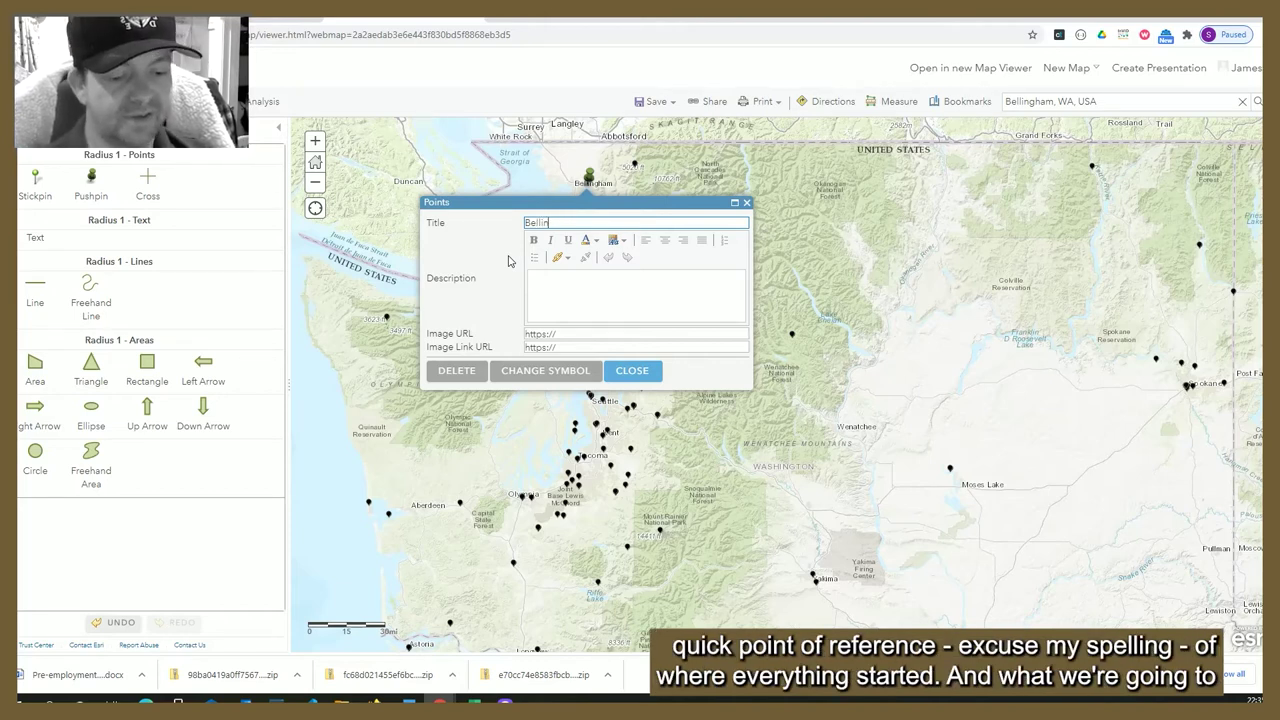
pyautogui.click(635, 372)
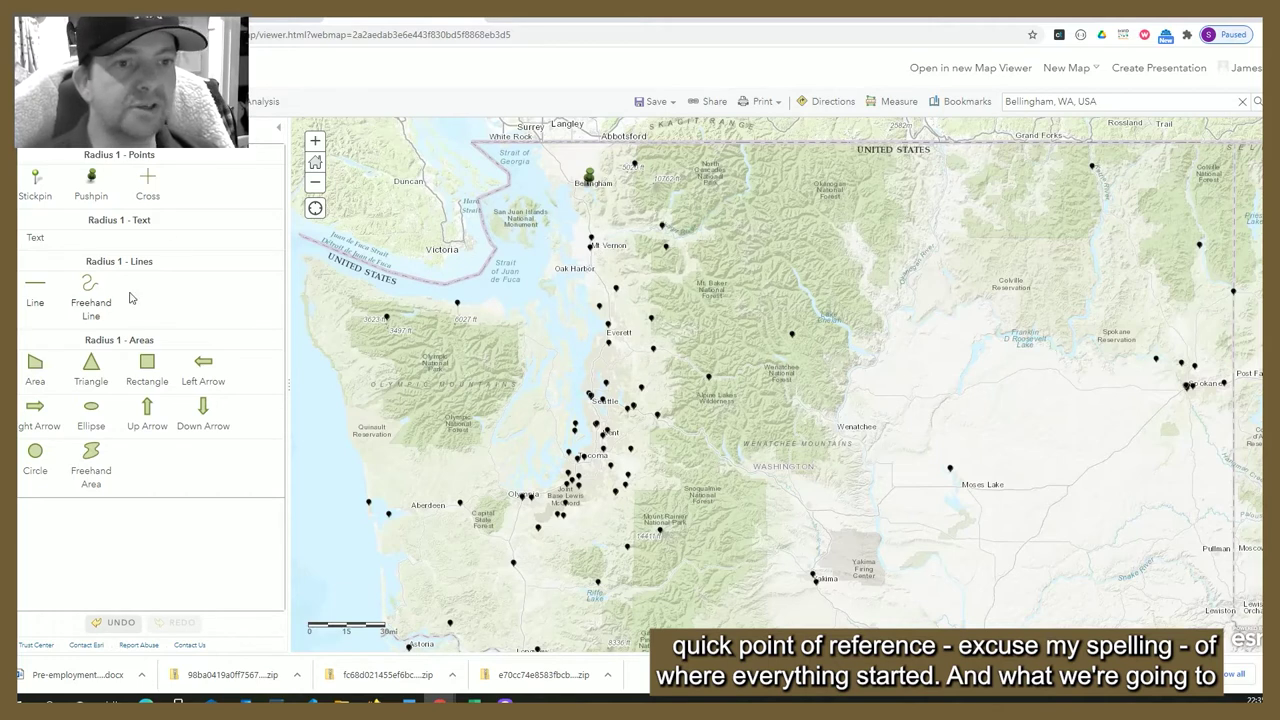
# - Measure the distance in miles from the Bellingham pushpin to the case marker near Moses Lake, and close the measurement
pyautogui.click(34, 366)
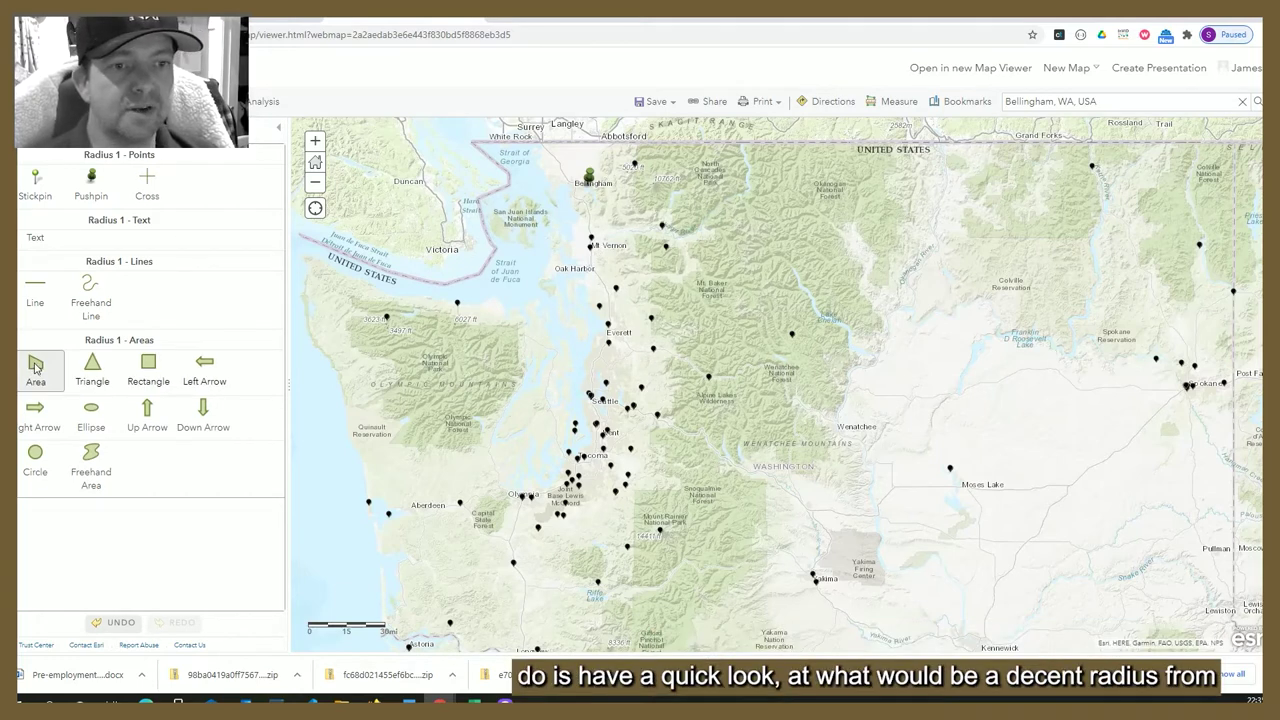
pyautogui.click(893, 103)
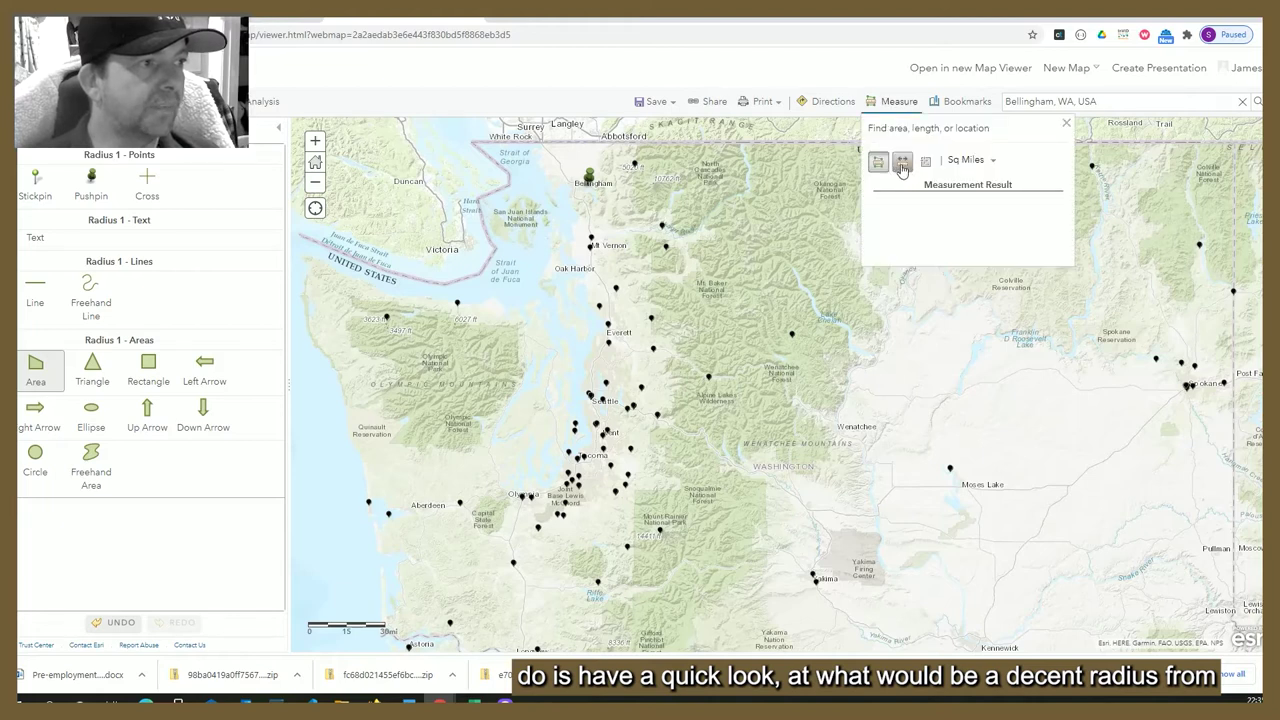
pyautogui.click(902, 161)
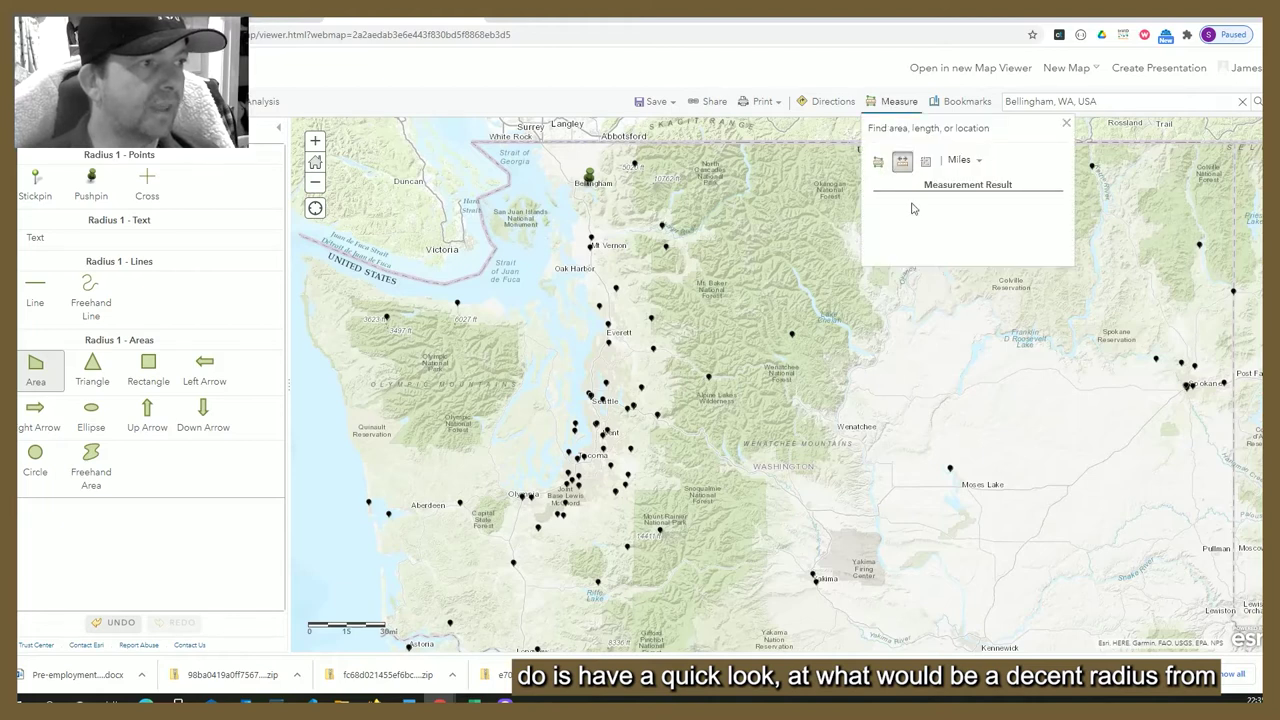
pyautogui.click(592, 184)
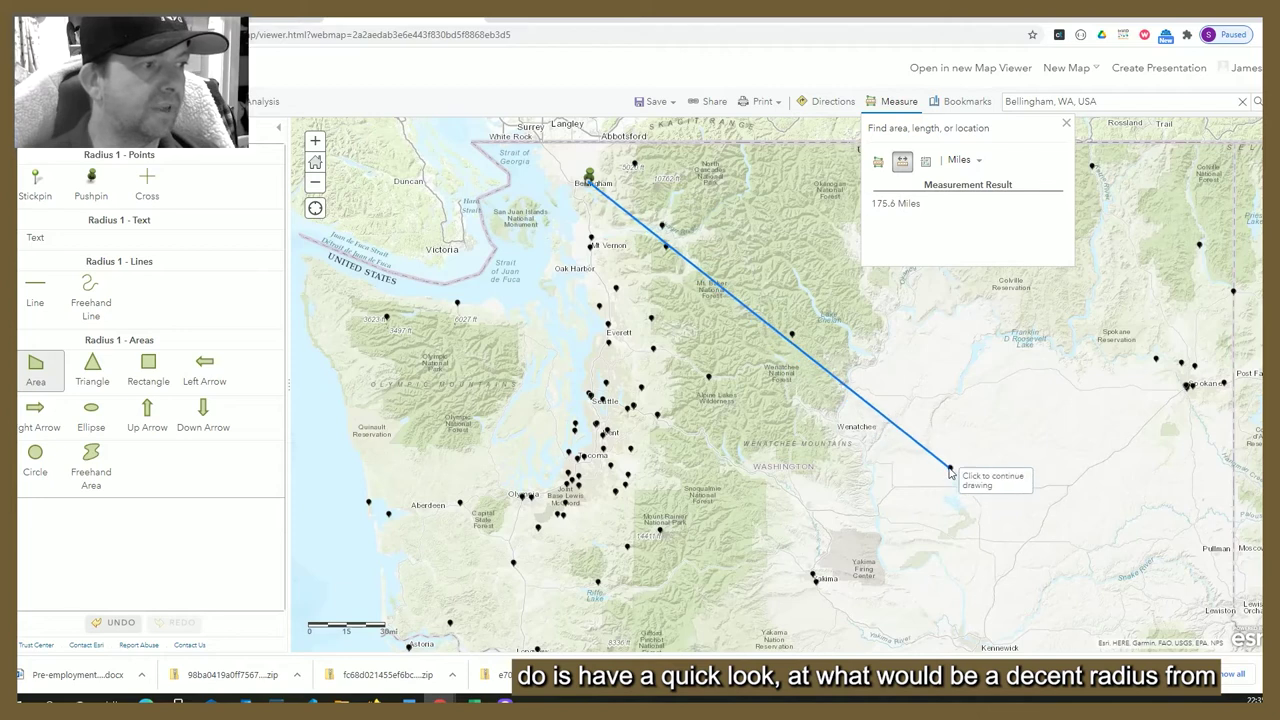
pyautogui.click(950, 470)
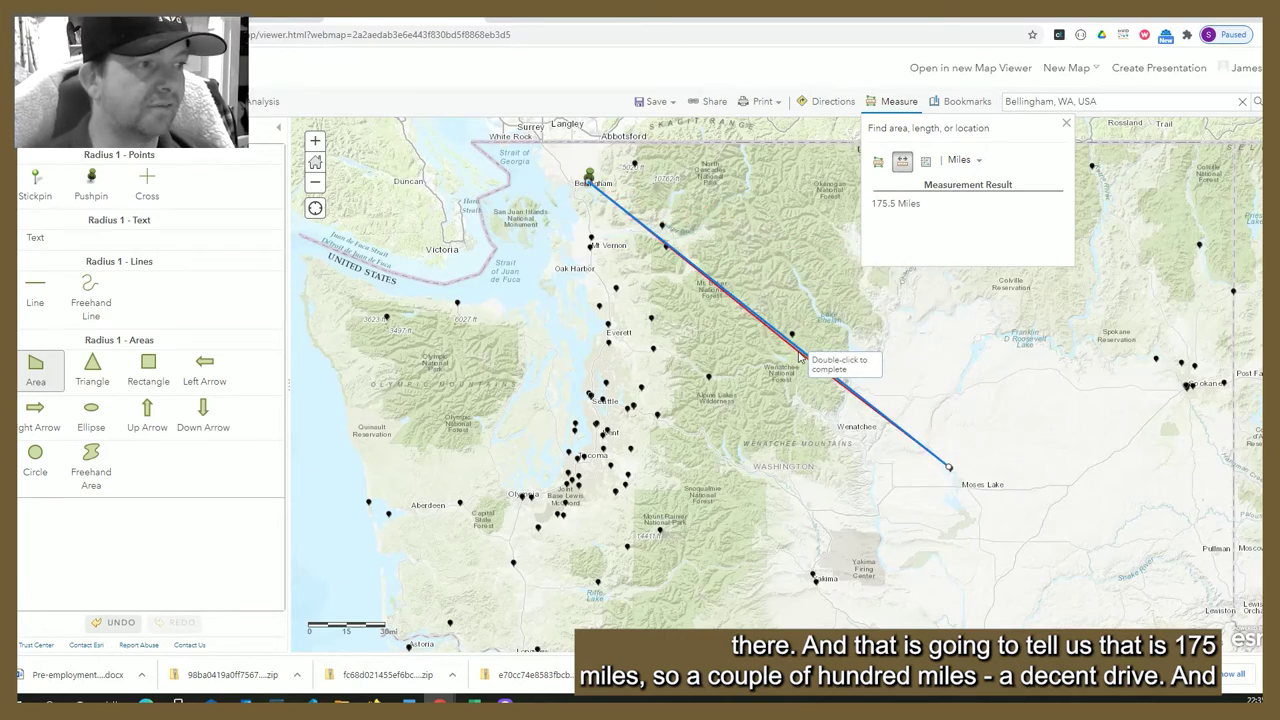
pyautogui.click(38, 370)
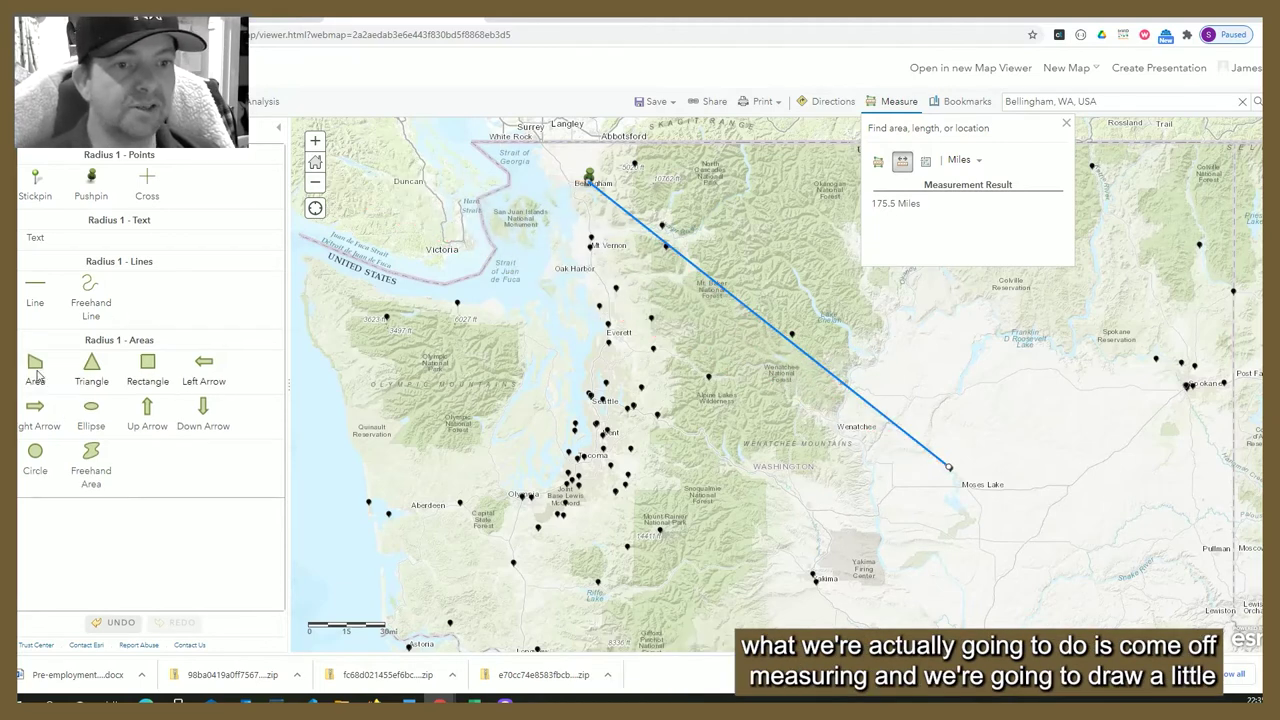
pyautogui.click(1066, 123)
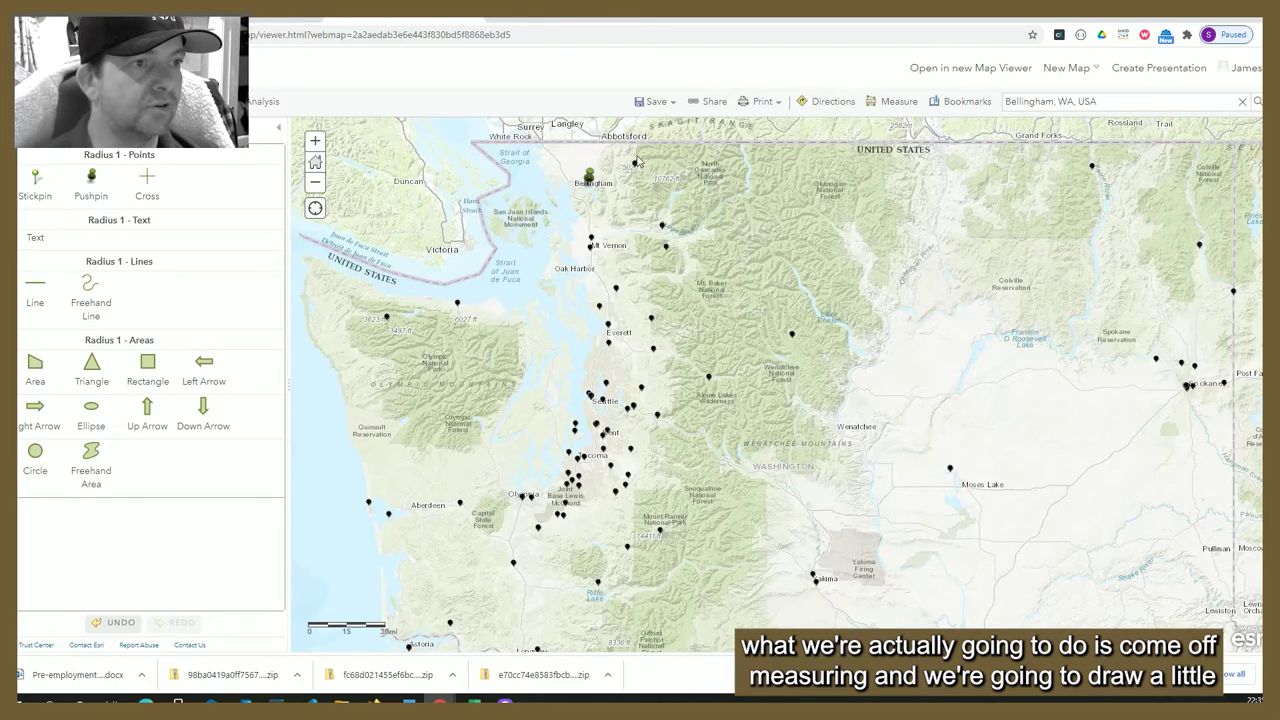
# - Draw an area polygon from Bellingham east across the mountains, down to Moses Lake and back to just north of Seattle, keeping its default title
pyautogui.click(34, 368)
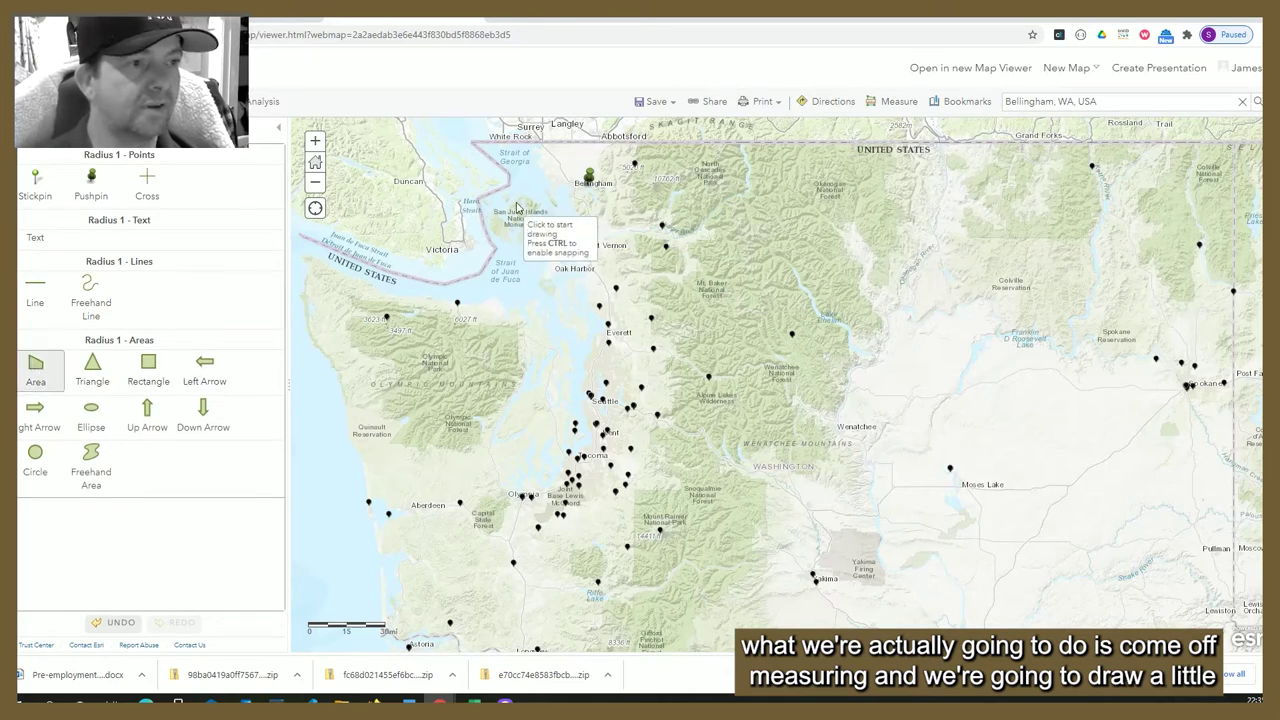
pyautogui.click(703, 153)
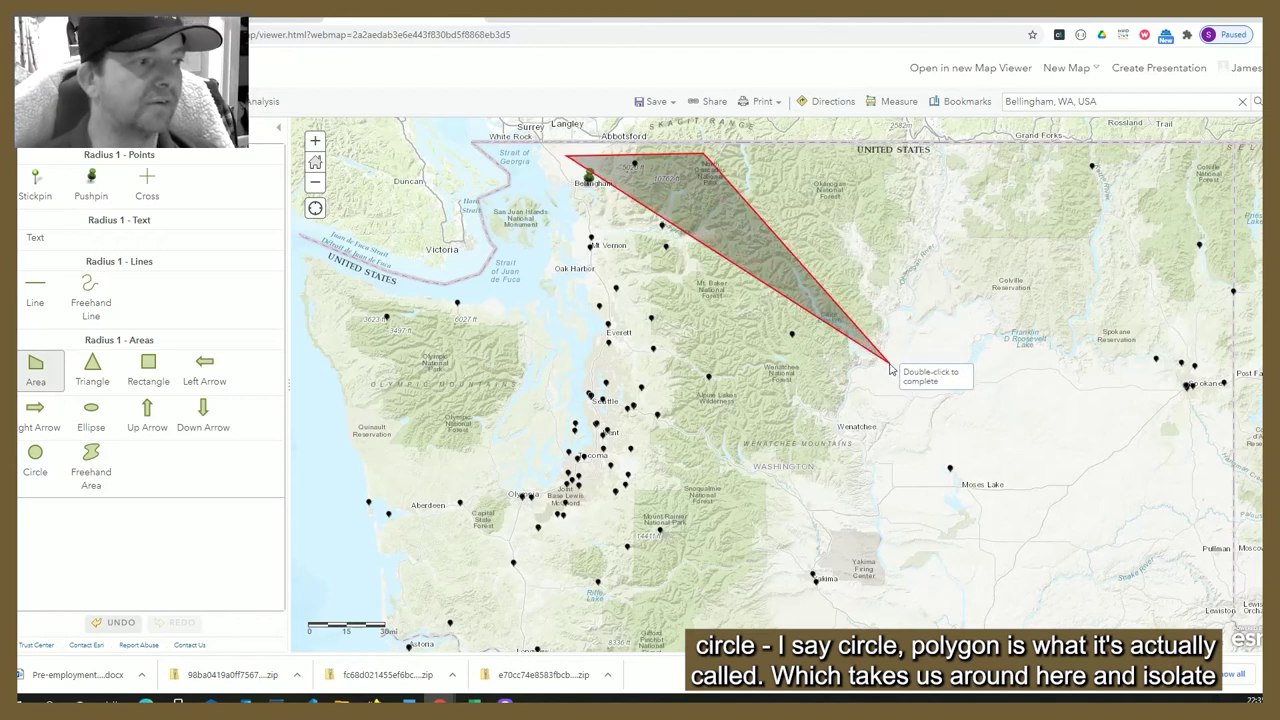
pyautogui.click(980, 483)
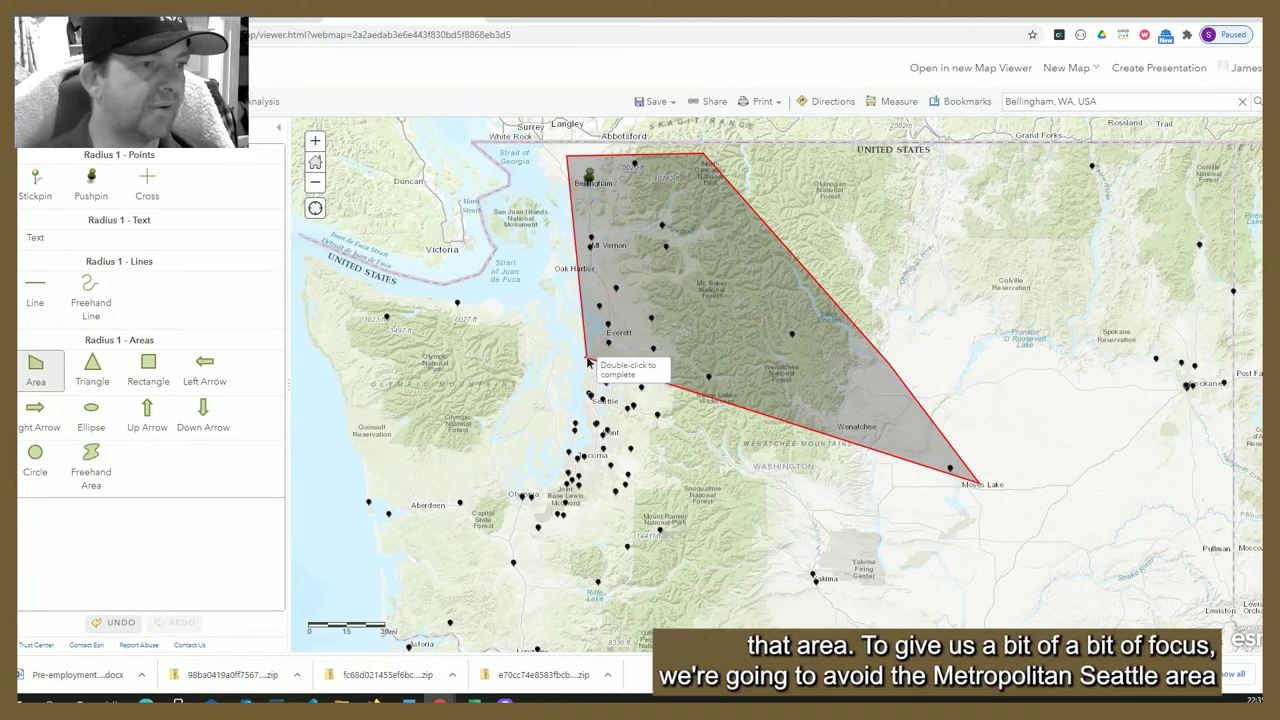
pyautogui.doubleClick(588, 362)
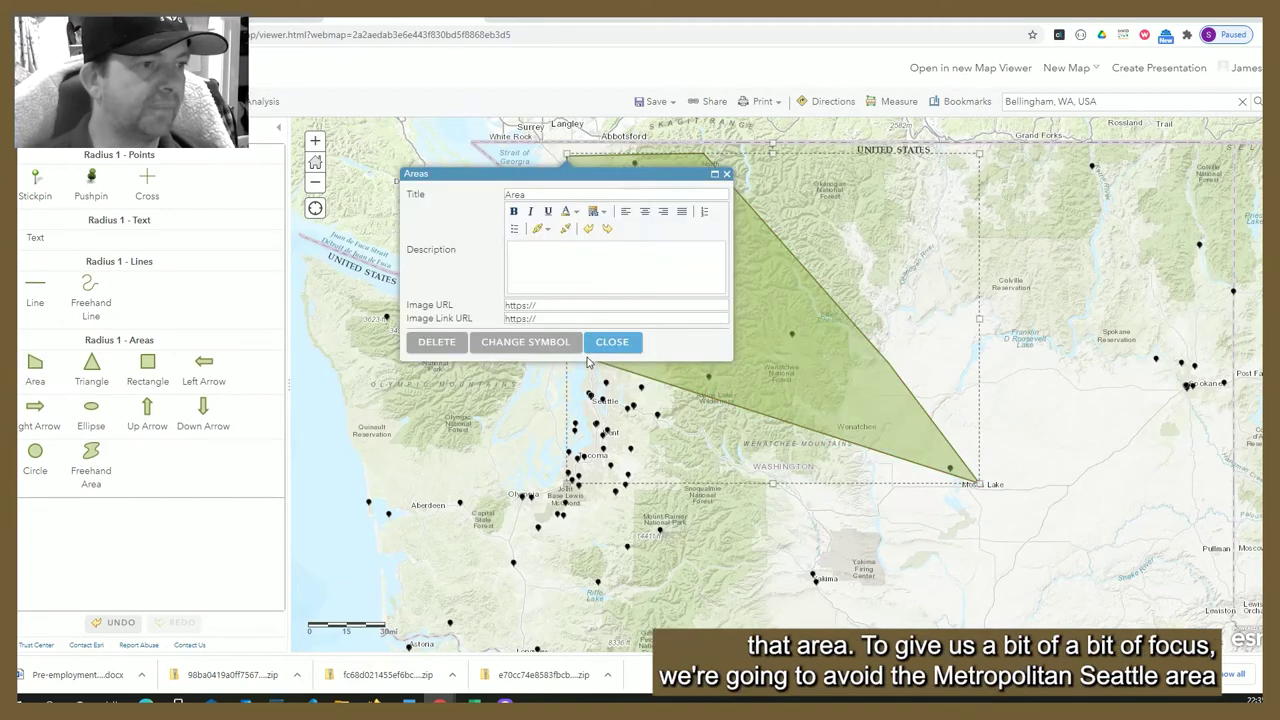
pyautogui.doubleClick(534, 194)
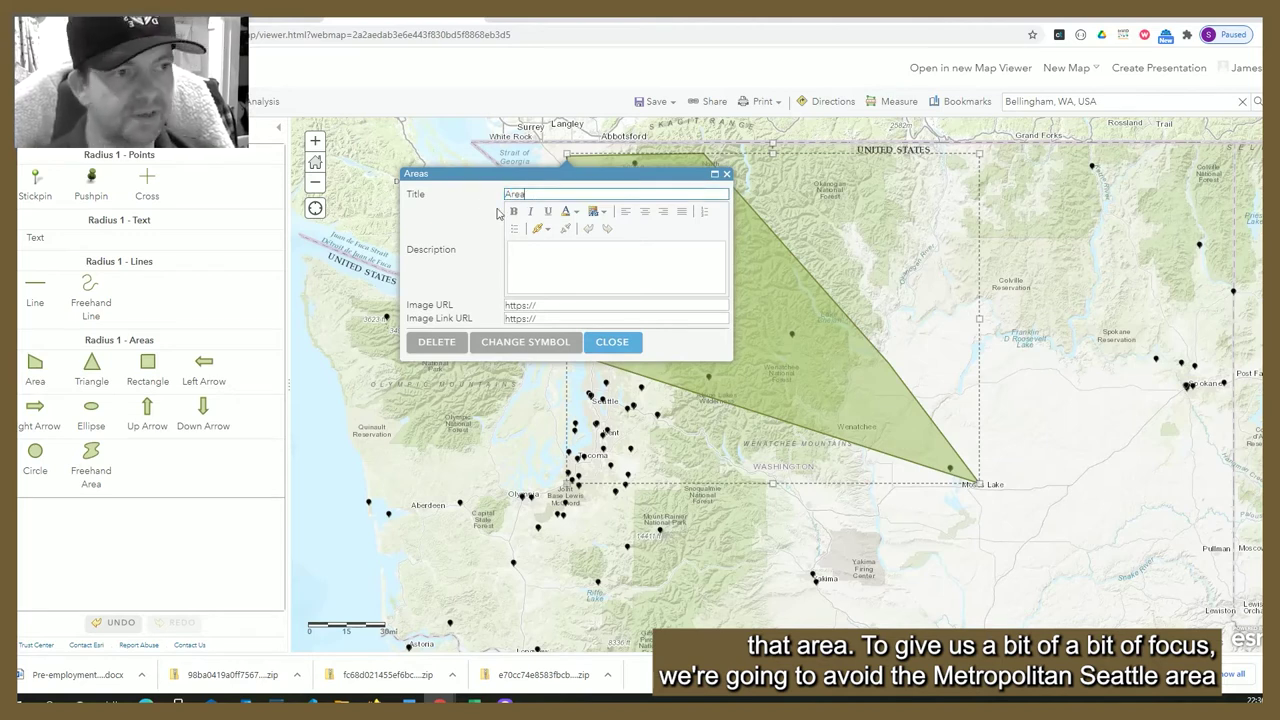
pyautogui.click(608, 343)
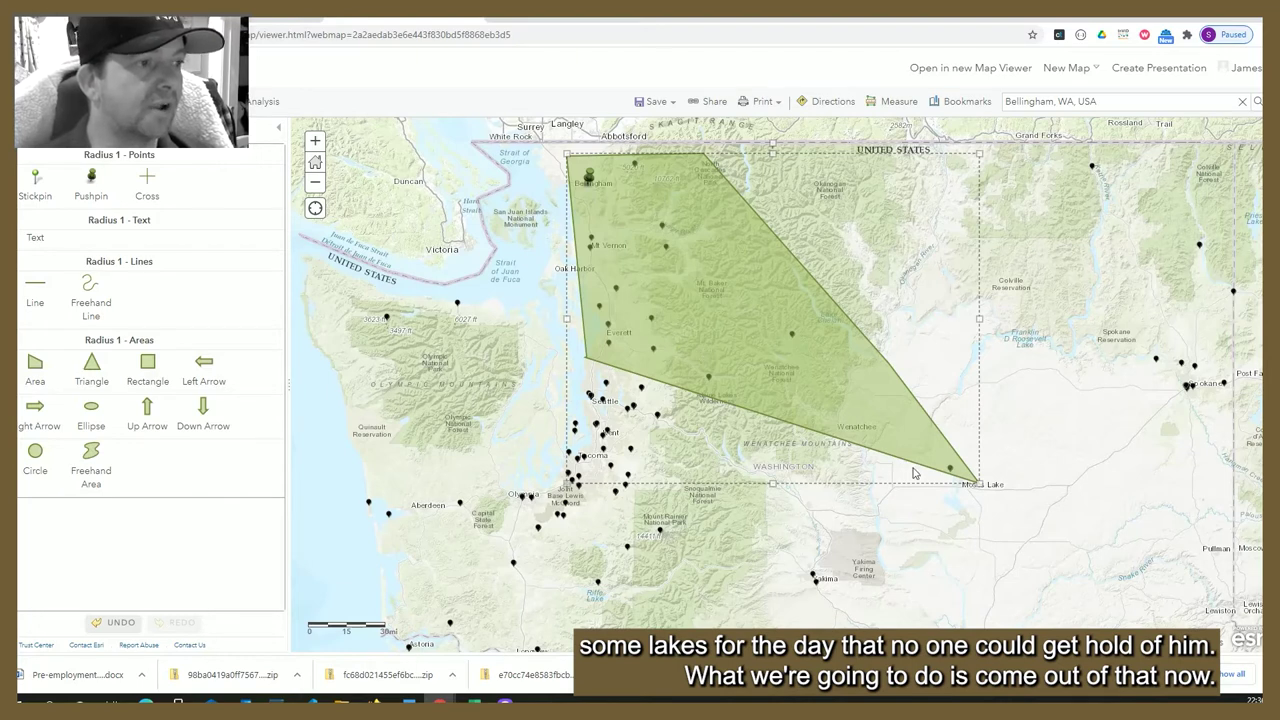
# - Shift the drawn area slightly east and leave editing to show the map's layer contents
pyautogui.scroll(1, 685, 341)
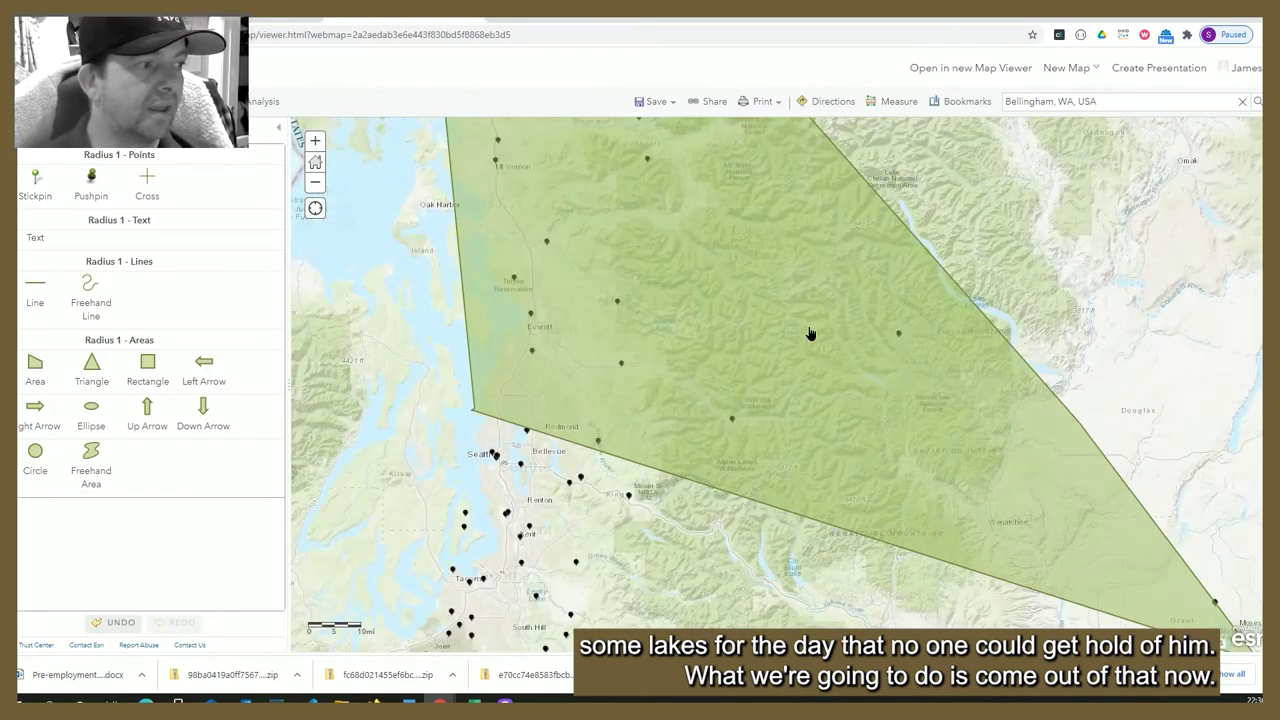
pyautogui.moveTo(829, 300); pyautogui.dragTo(823, 331)
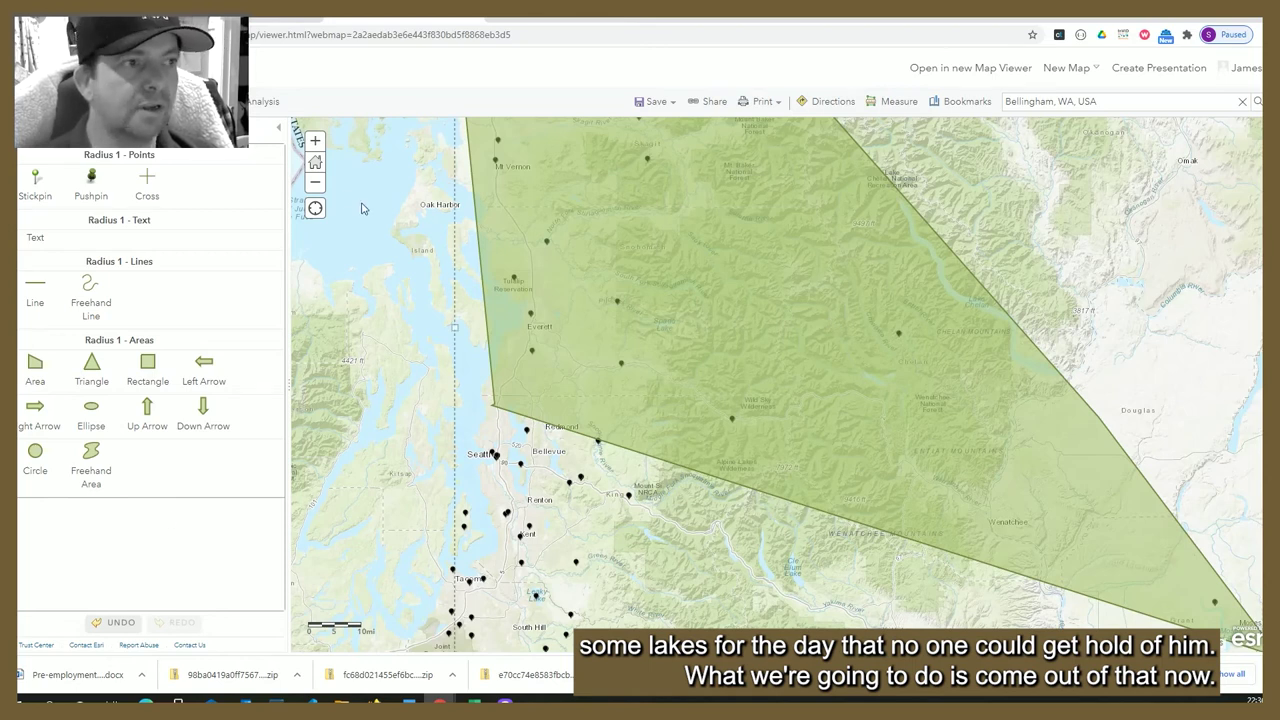
pyautogui.click(170, 101)
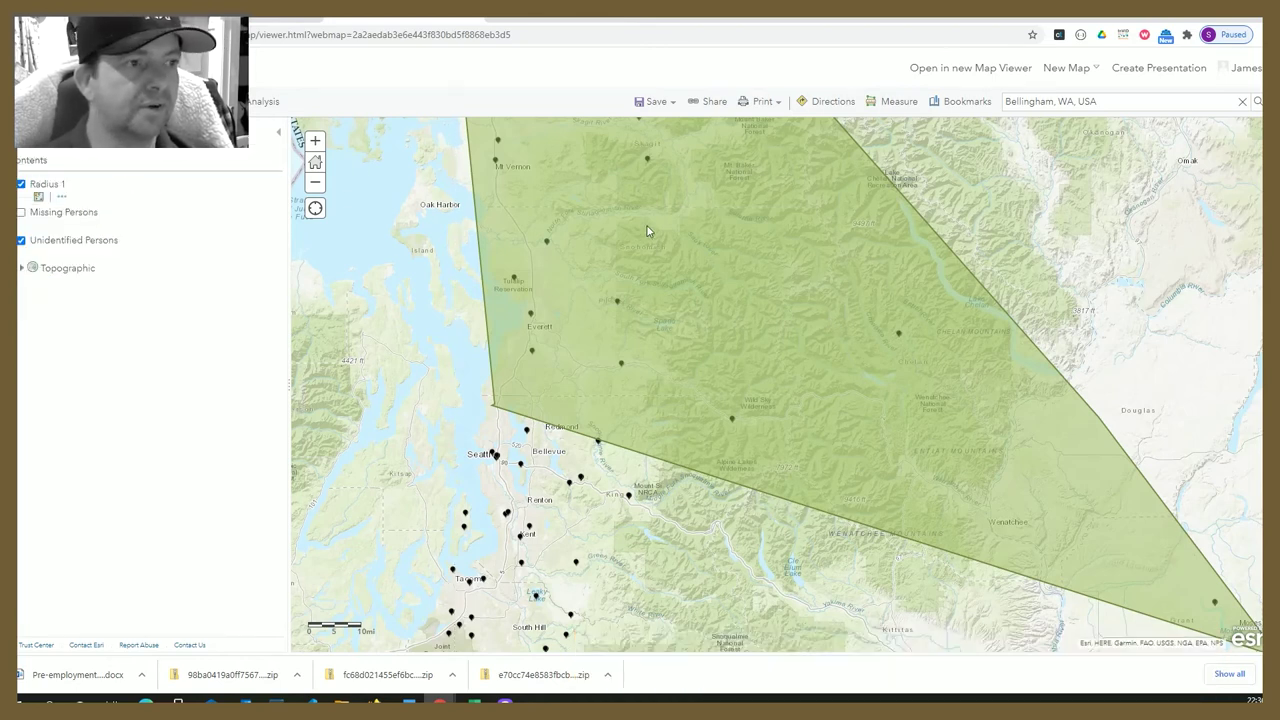
# - Open the unidentified person case near Moses Lake and read its details, including the condition and circumstances of discovery
pyautogui.click(1215, 604)
pyautogui.moveTo(1218, 404)
pyautogui.mouseDown()
pyautogui.moveTo(1210, 510)
pyautogui.moveTo(1205, 398)
pyautogui.mouseUp()
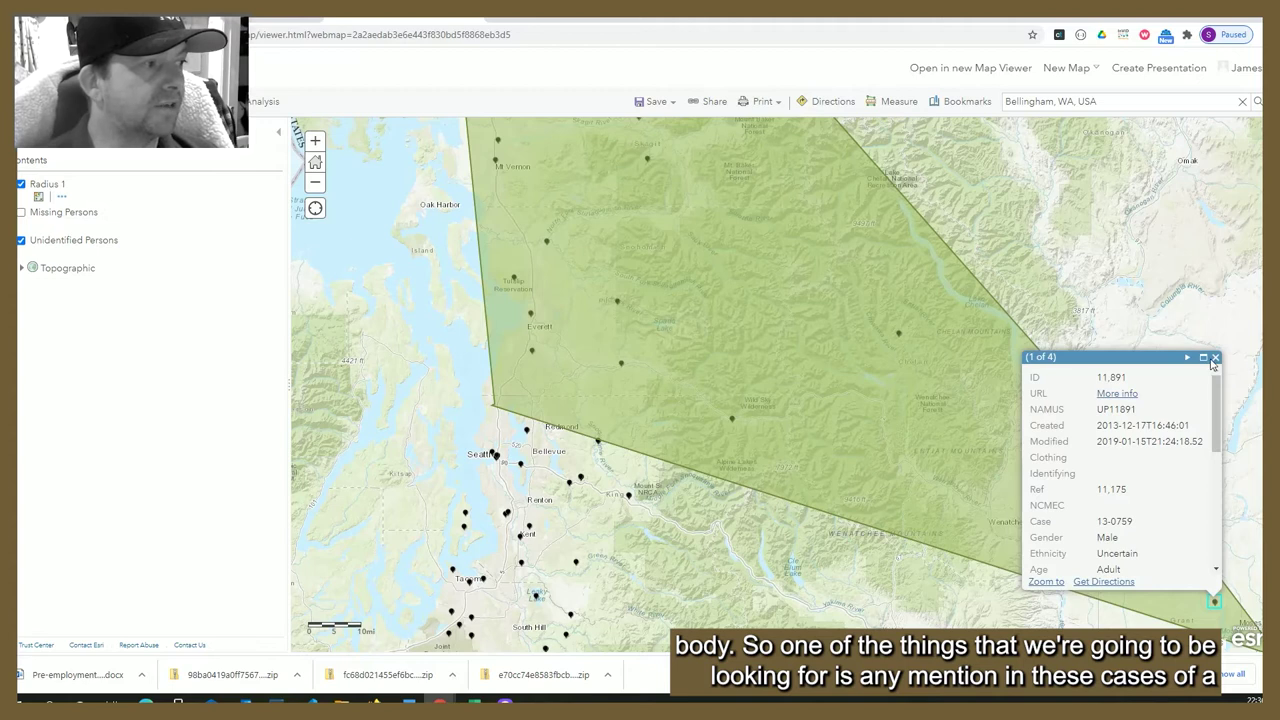
pyautogui.click(1215, 358)
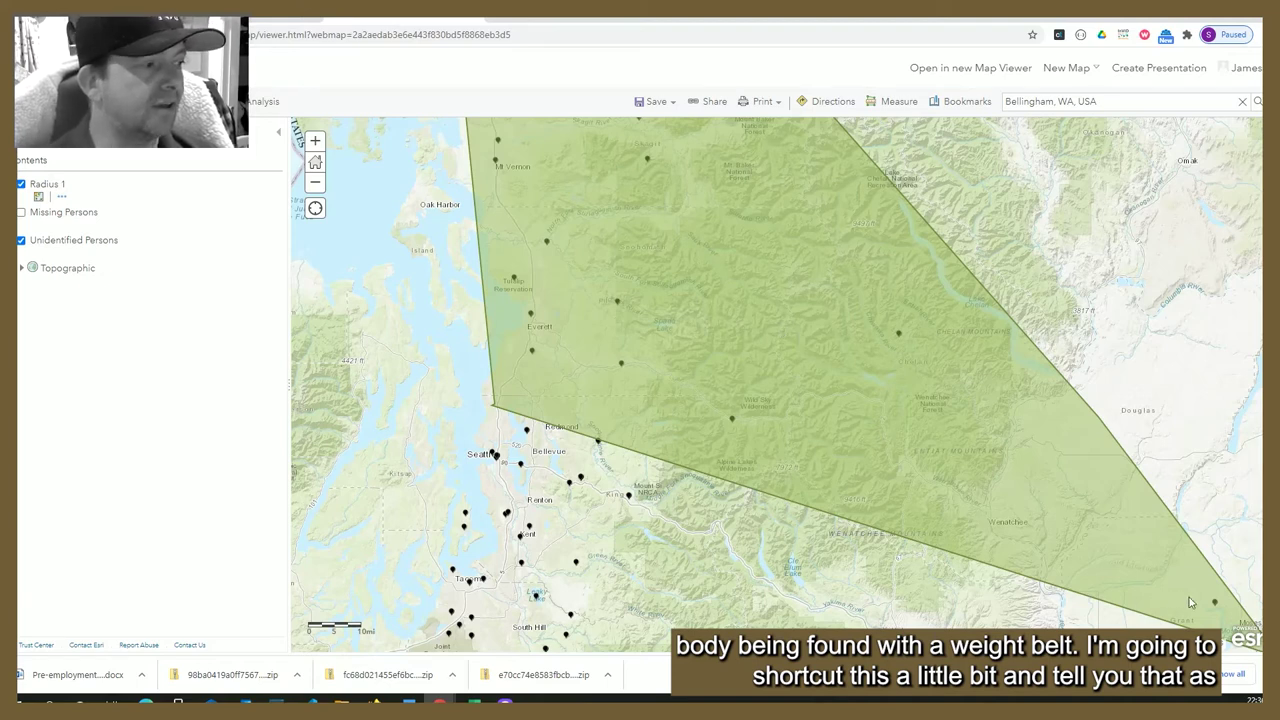
pyautogui.click(1216, 606)
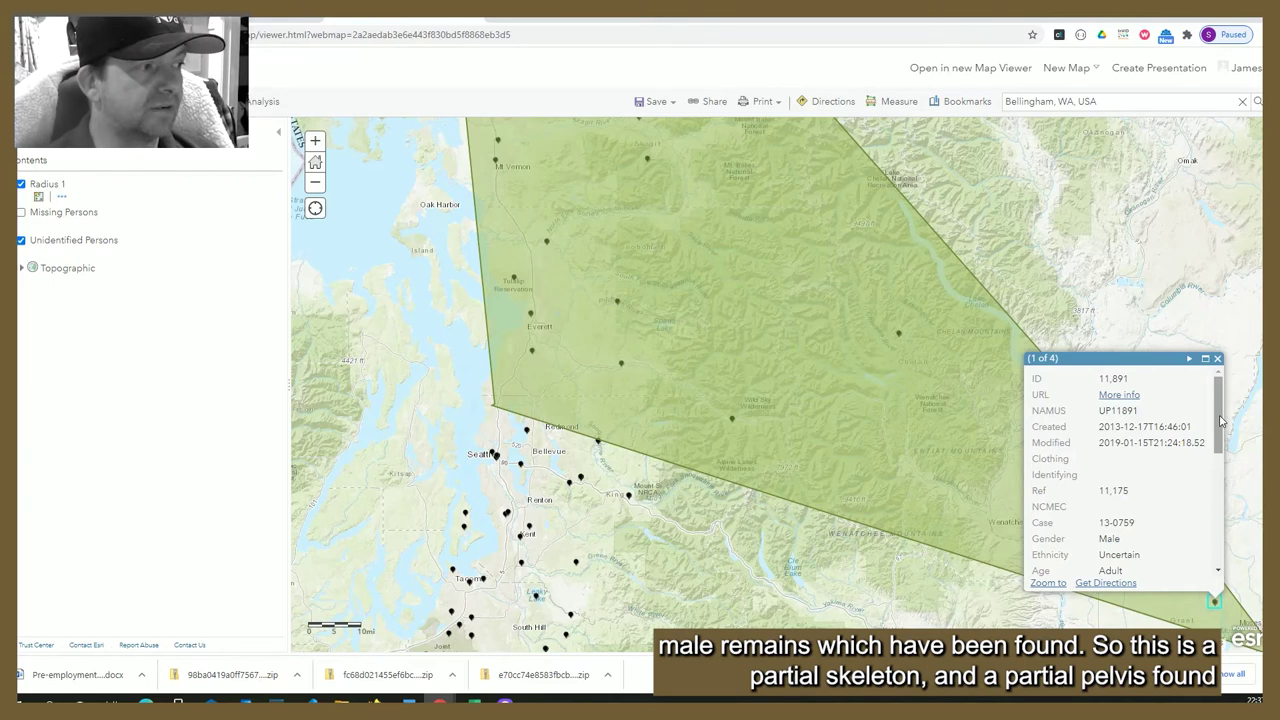
pyautogui.moveTo(1219, 422); pyautogui.dragTo(1219, 485)
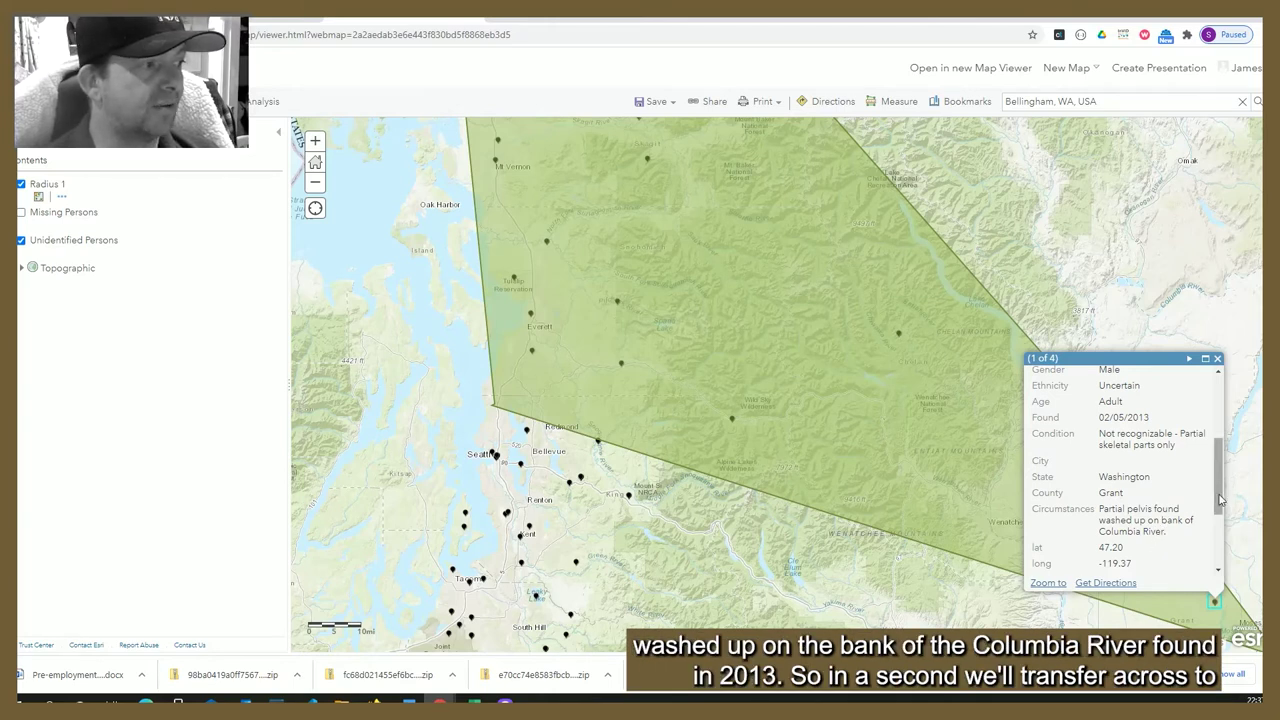
pyautogui.moveTo(1219, 500); pyautogui.dragTo(1211, 428)
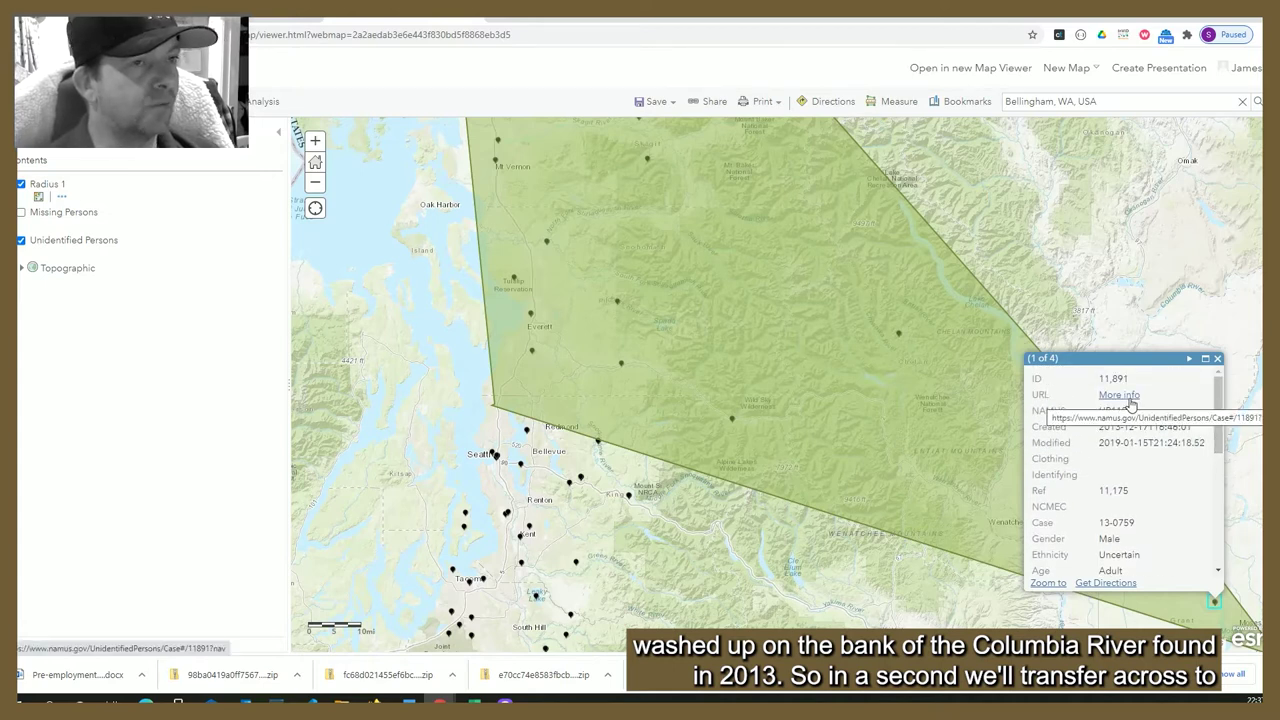
# - Switch to the NamUs missing person case from Bellingham and review its photograph, demographics, circumstances, physical description and clothing information
pyautogui.click(262, 18)
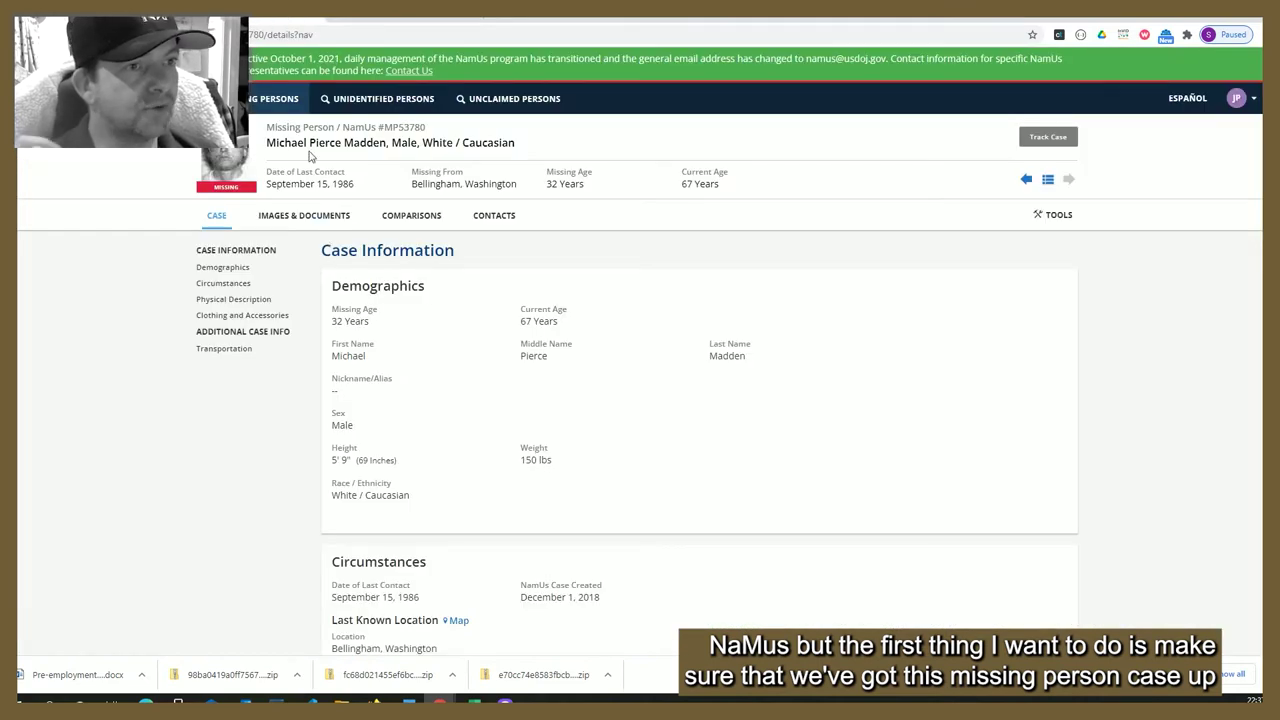
pyautogui.click(290, 220)
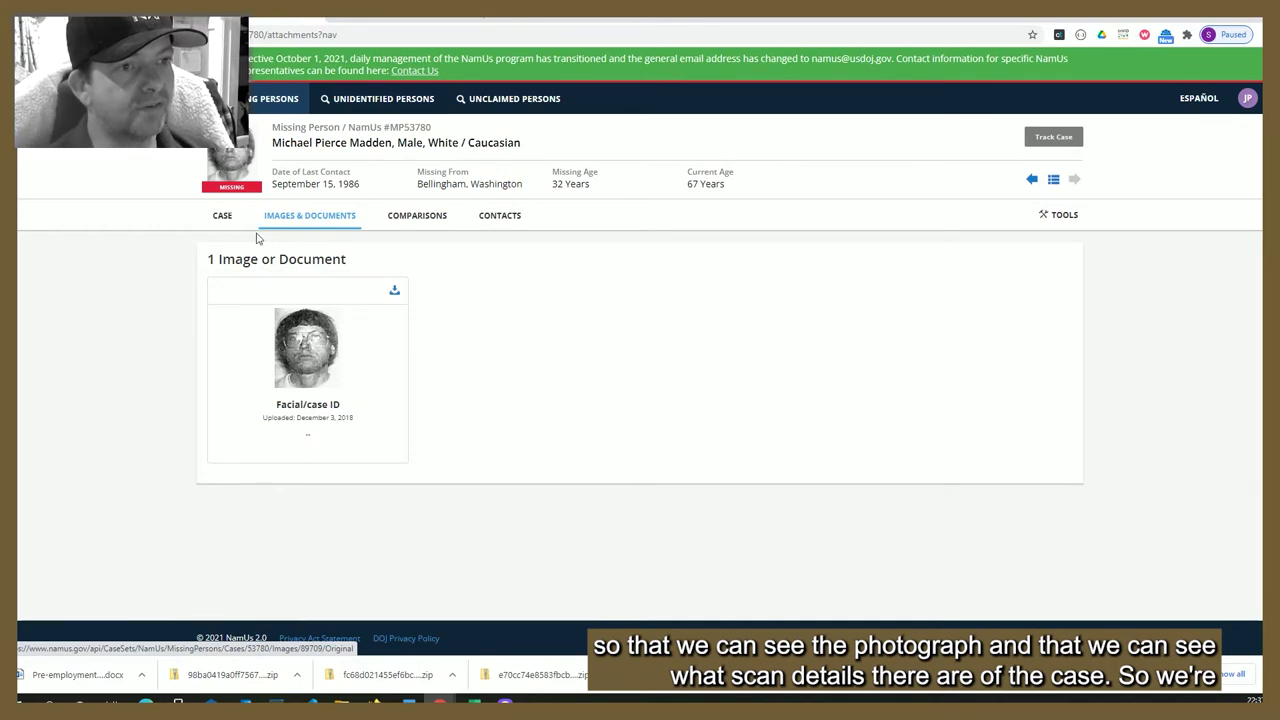
pyautogui.click(222, 216)
pyautogui.scroll(-2, 557, 342)
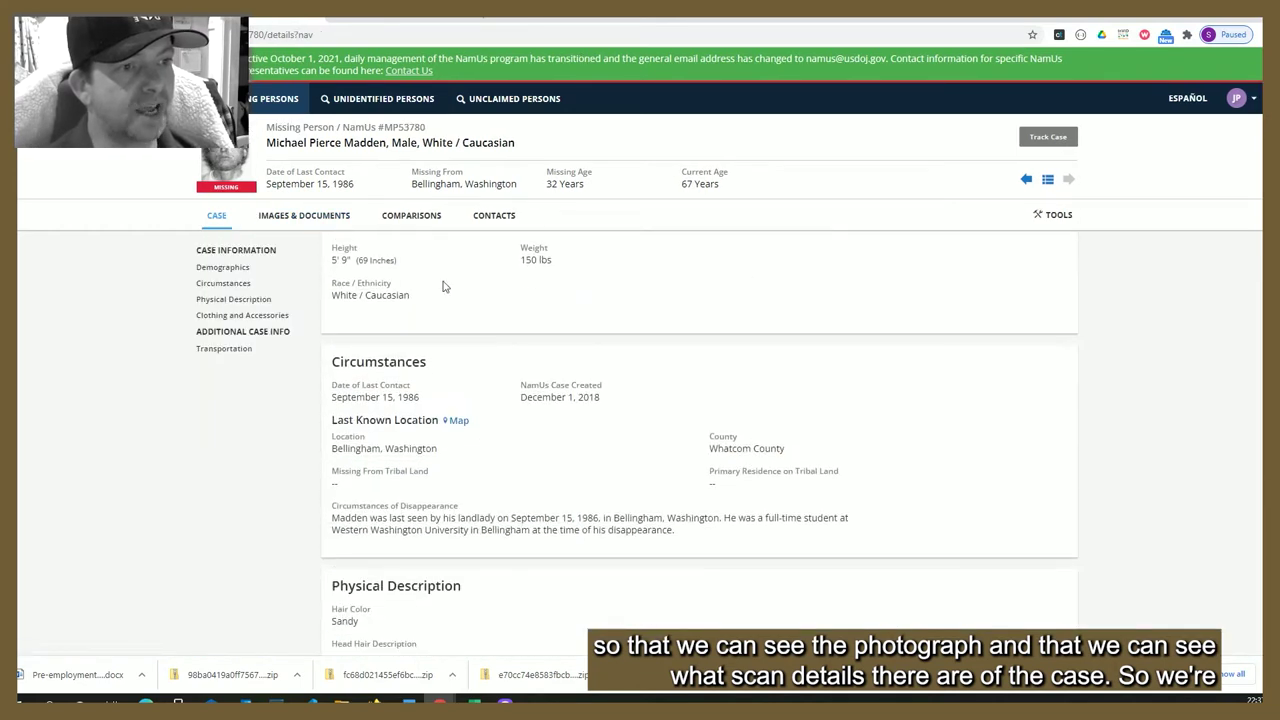
pyautogui.scroll(1, 422, 350)
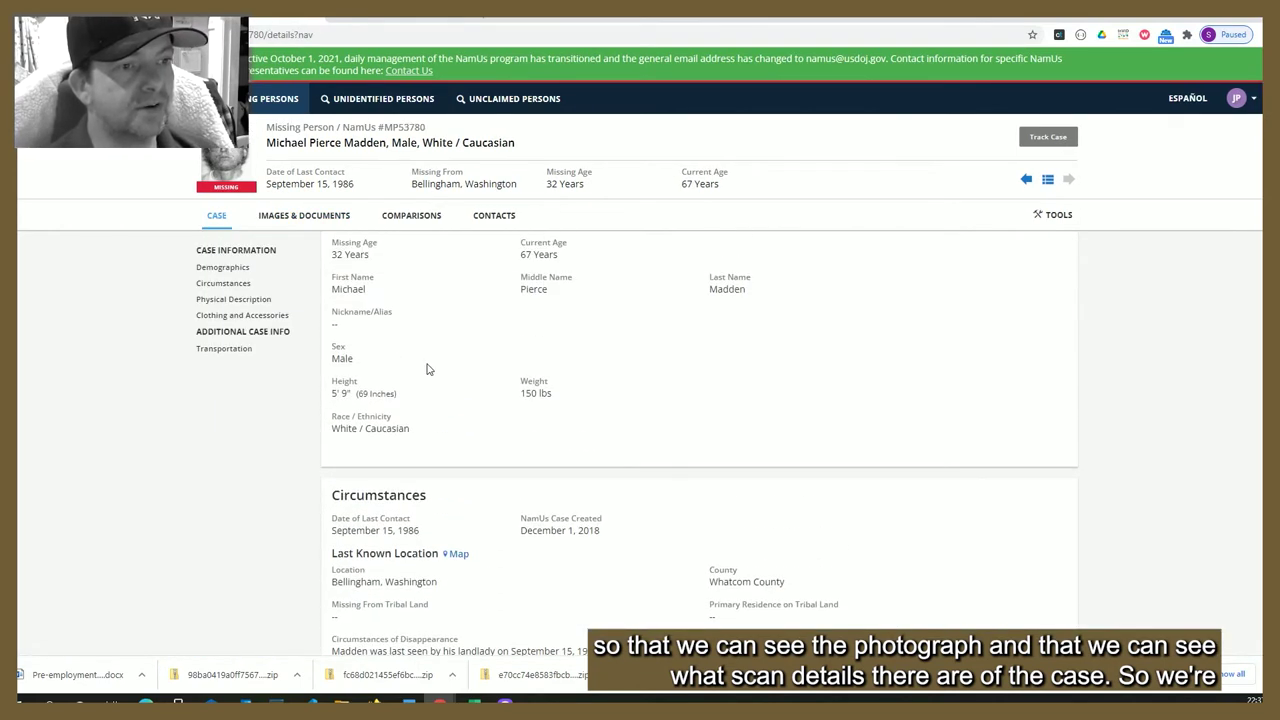
pyautogui.scroll(1, 427, 369)
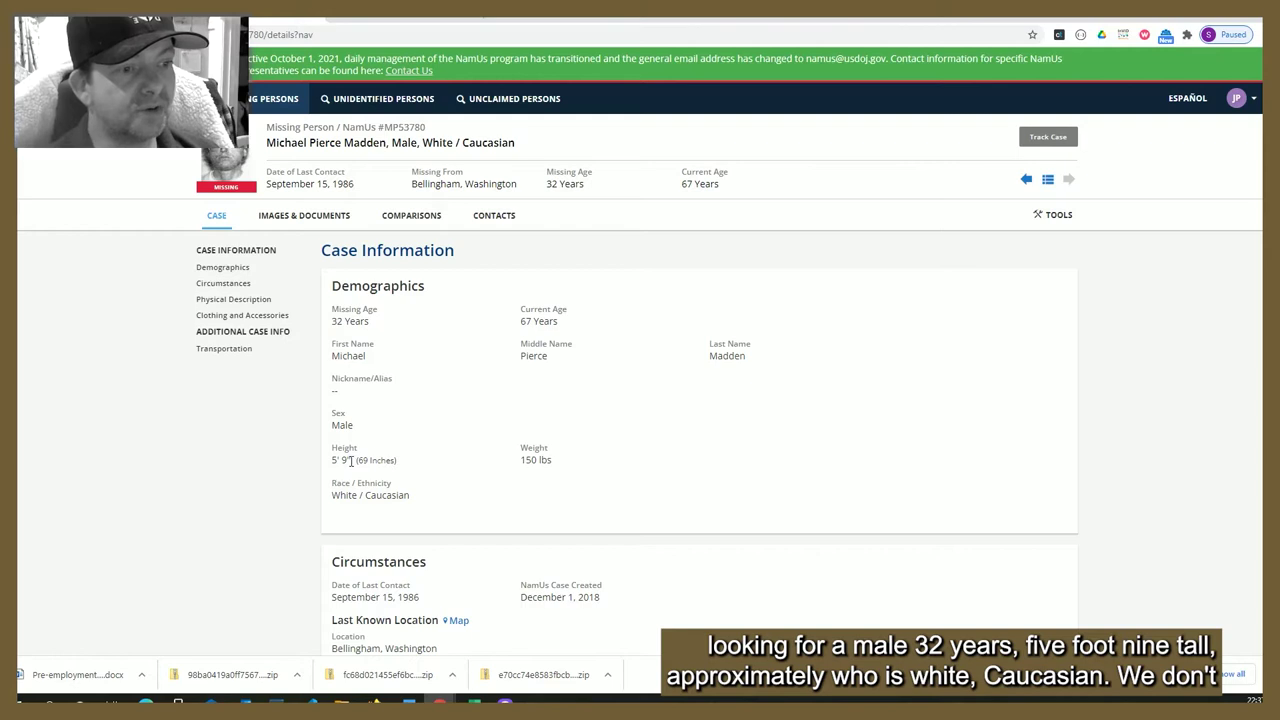
pyautogui.scroll(-1, 383, 455)
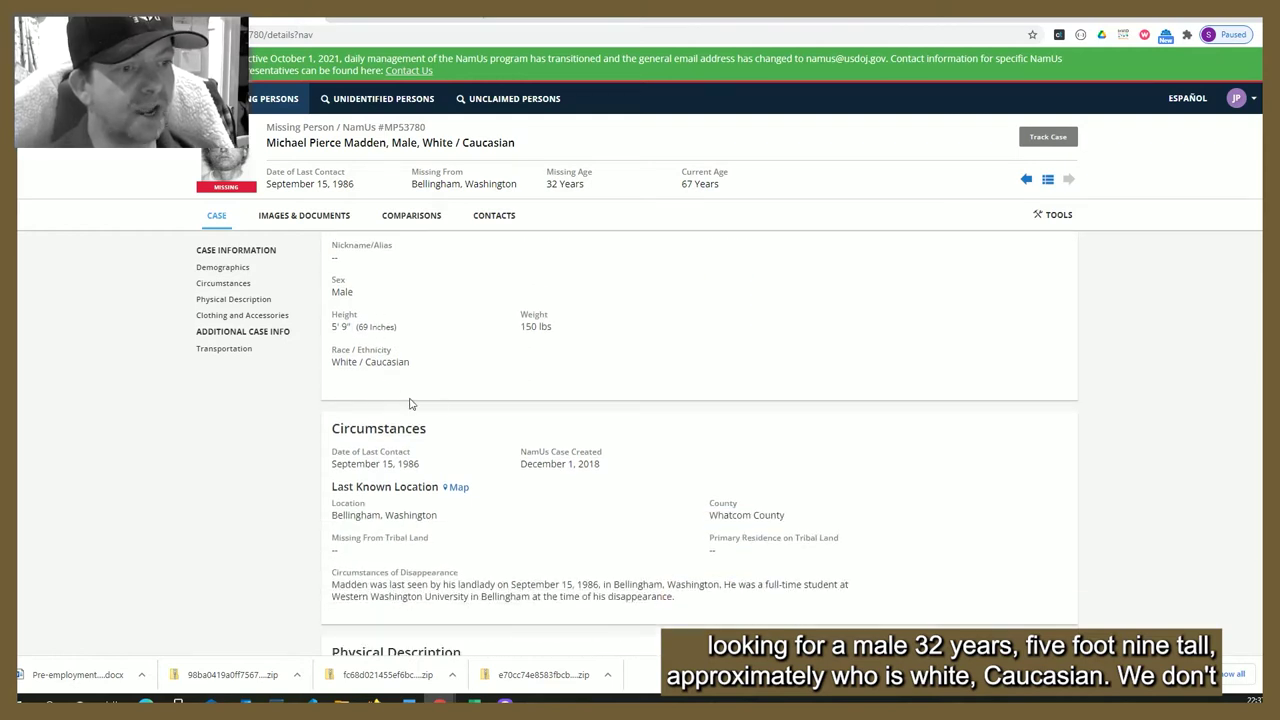
pyautogui.scroll(-4, 409, 403)
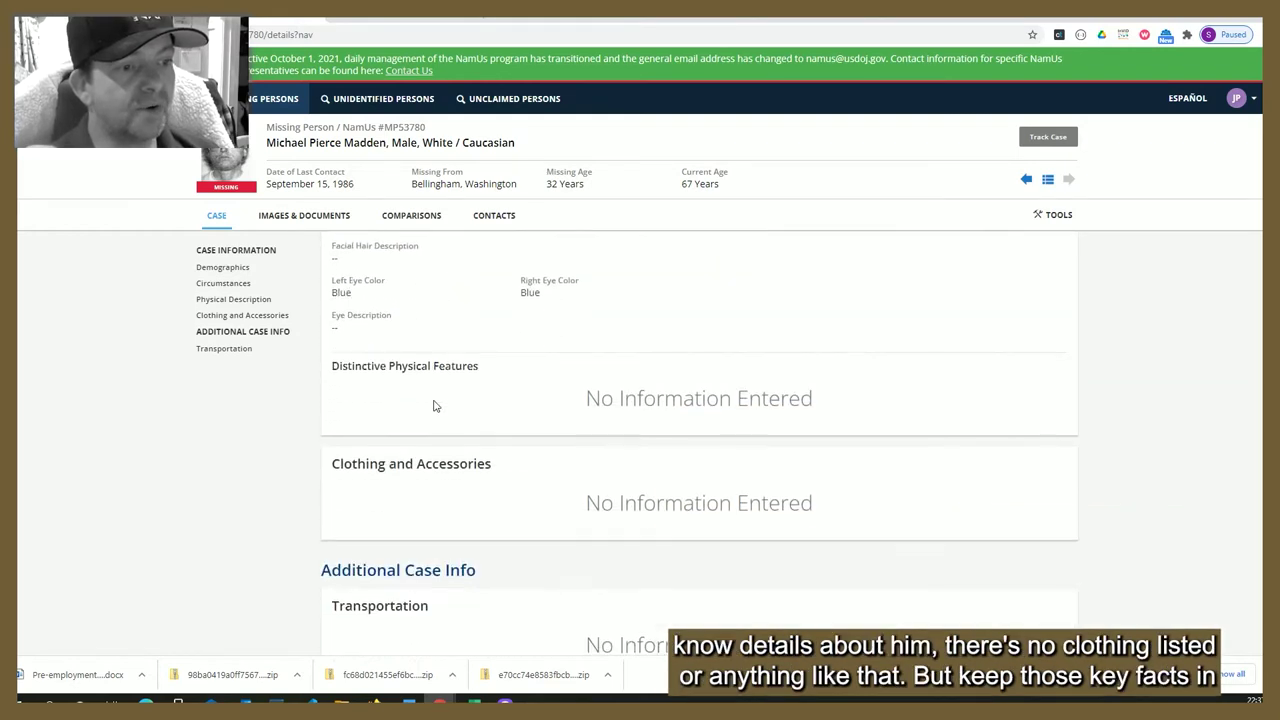
pyautogui.scroll(-1, 434, 405)
pyautogui.scroll(1, 434, 405)
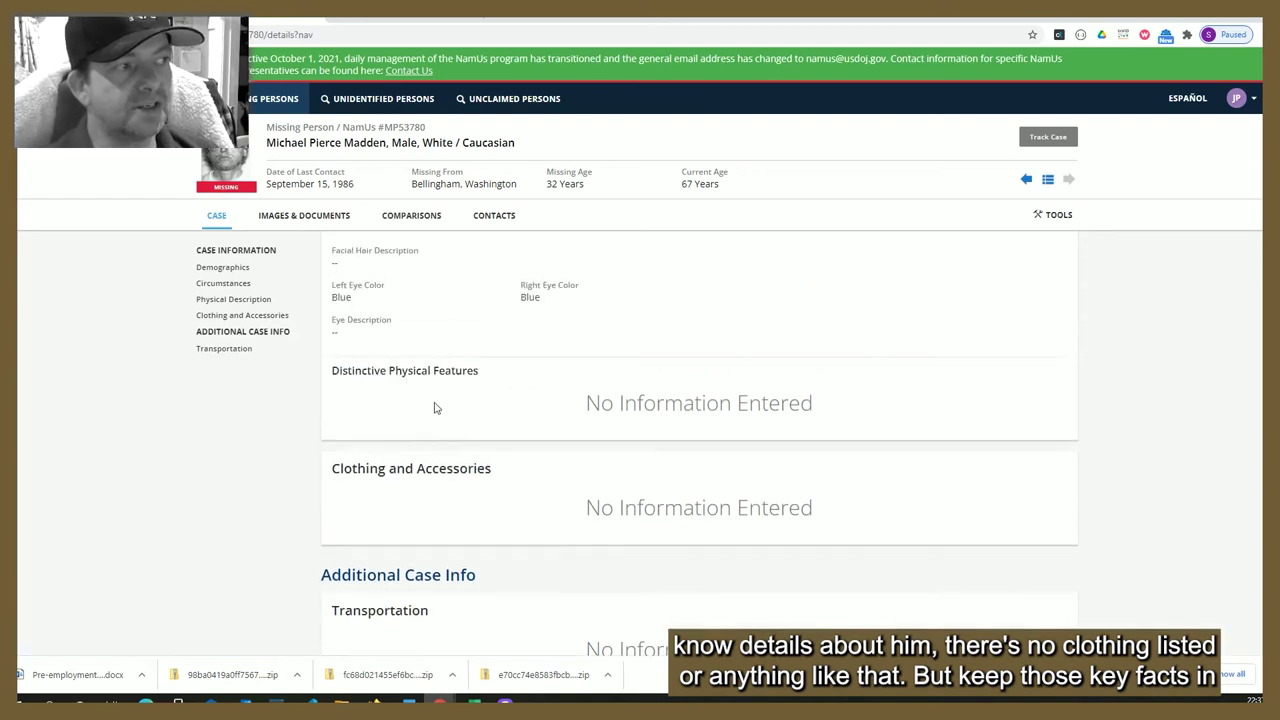
pyautogui.scroll(3, 434, 407)
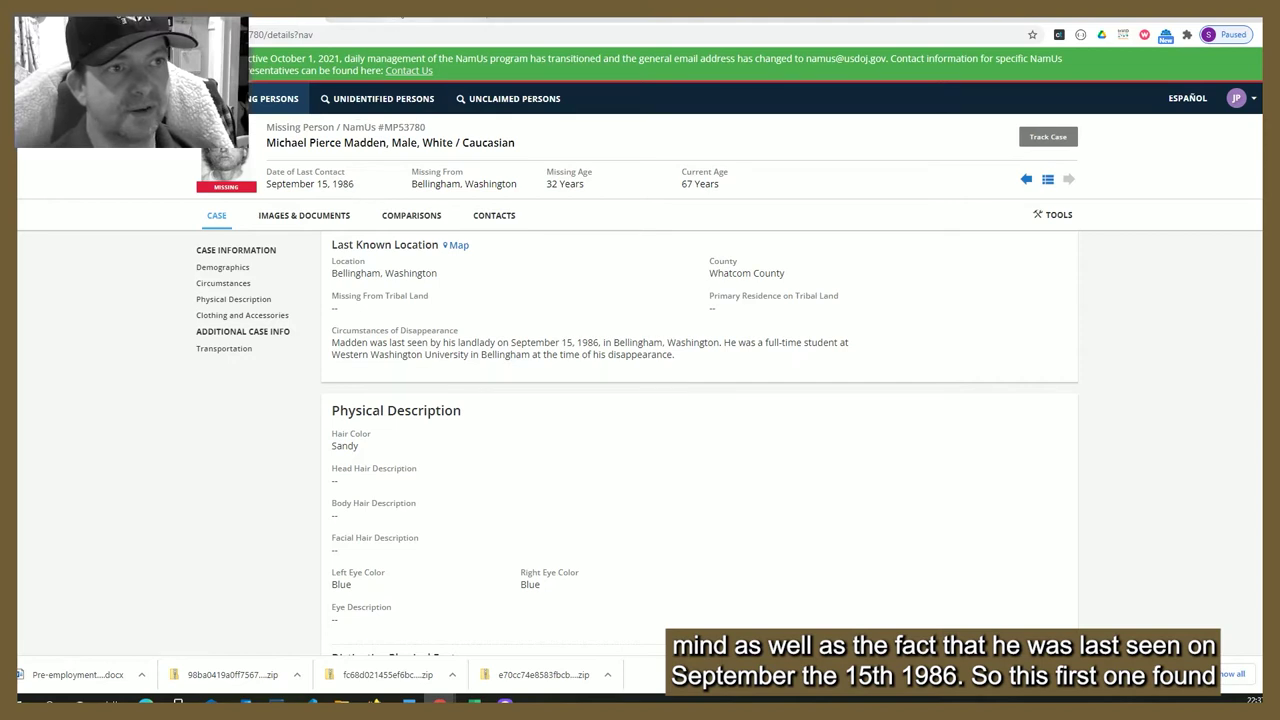
# - From the map, open the full NamUs record of the case near Moses Lake and review its demographics, recovery details and missing person exclusions
pyautogui.click(390, 20)
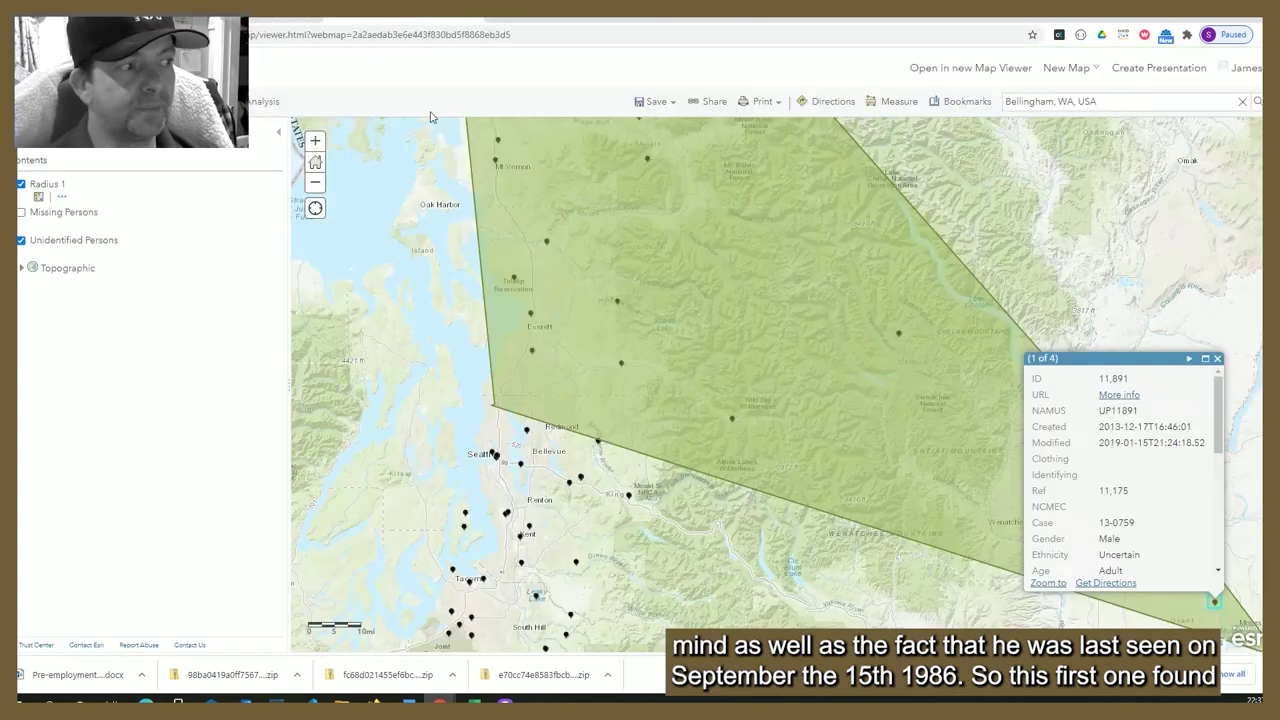
pyautogui.click(1124, 396)
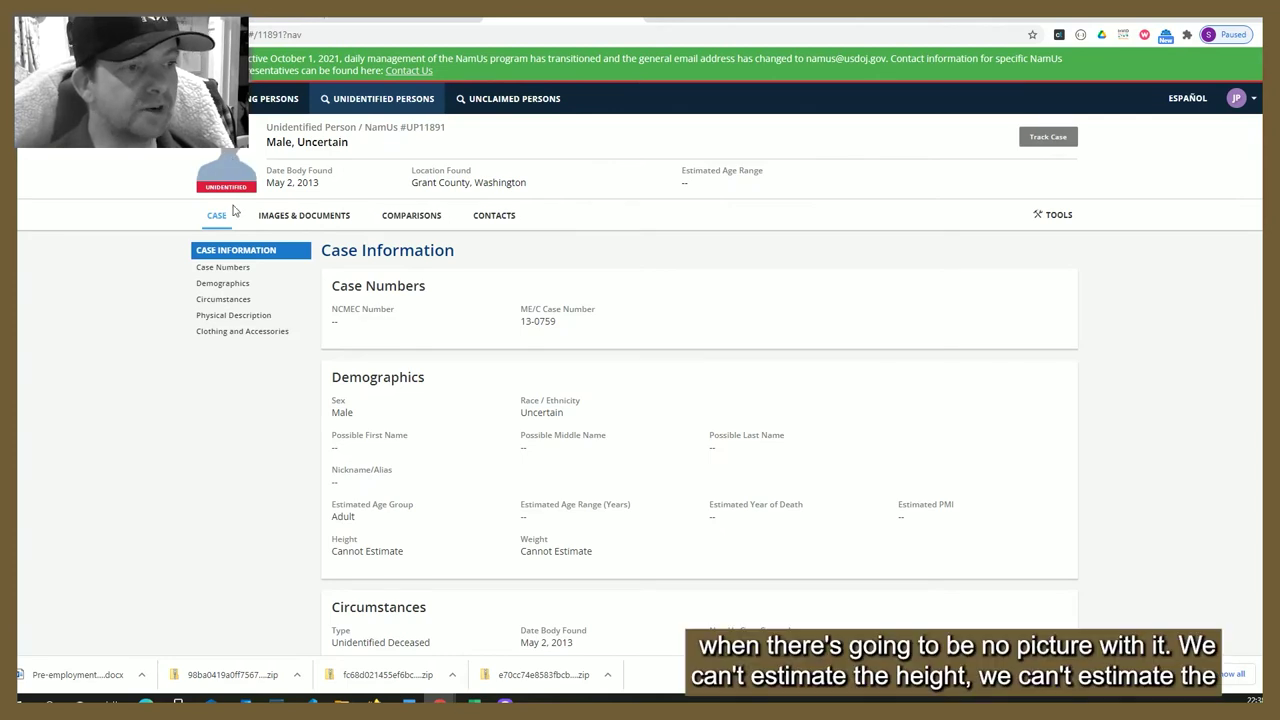
pyautogui.scroll(-1, 500, 365)
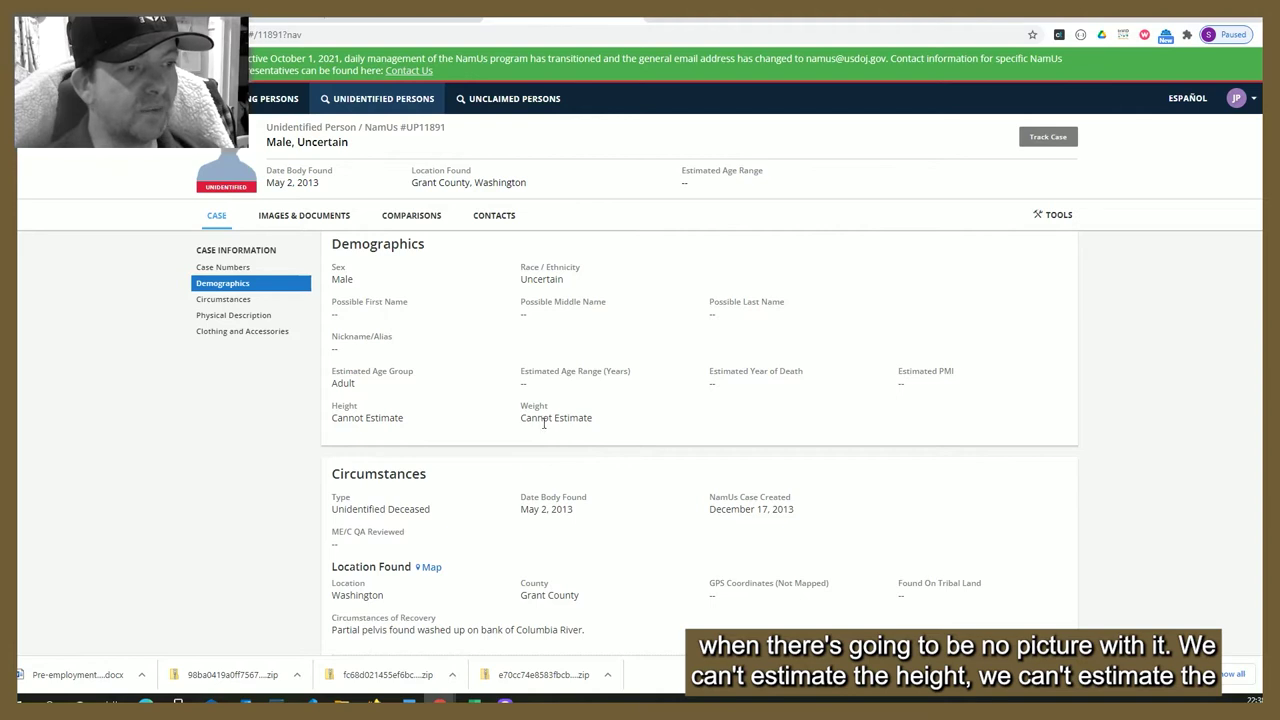
pyautogui.scroll(-2, 552, 418)
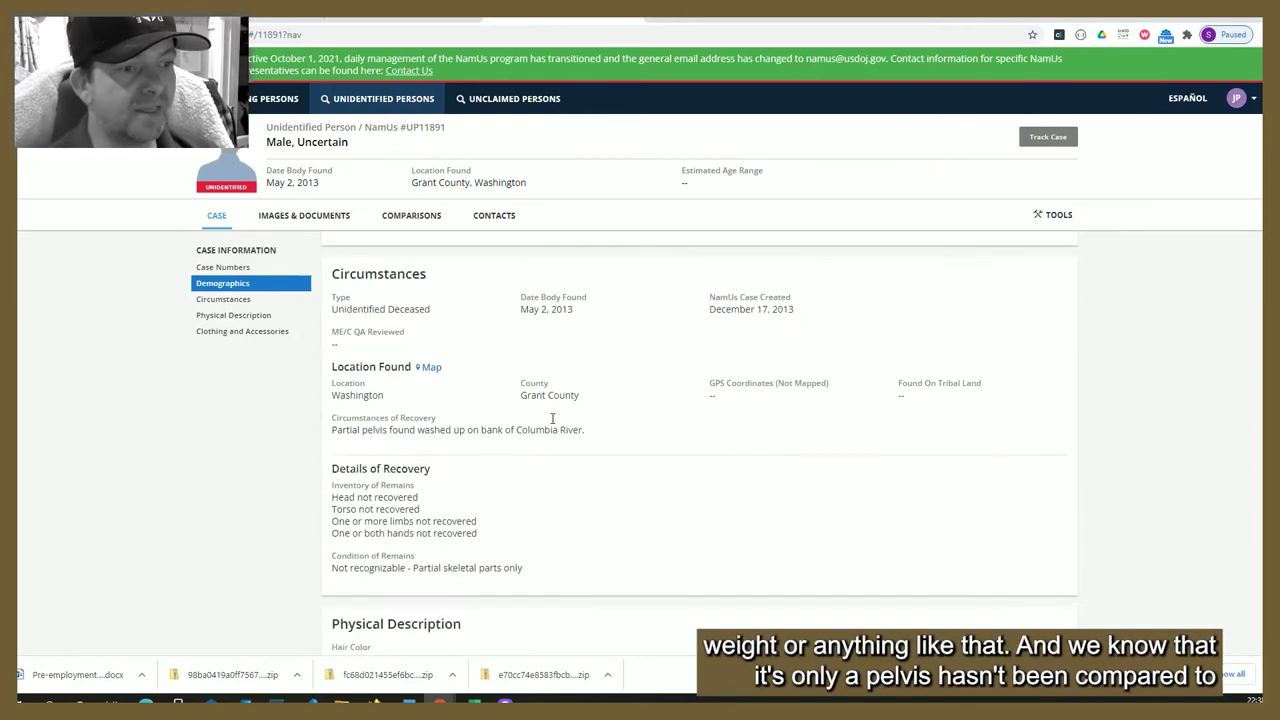
pyautogui.scroll(-1, 546, 425)
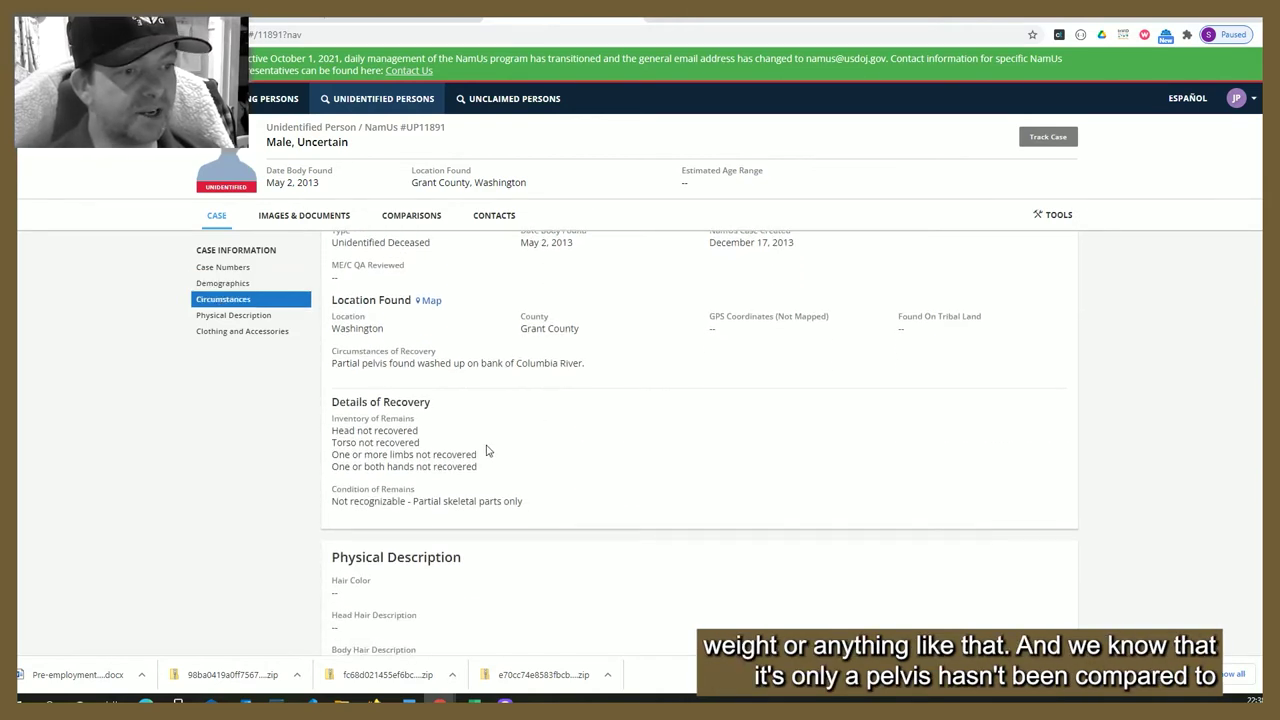
pyautogui.scroll(-2, 492, 446)
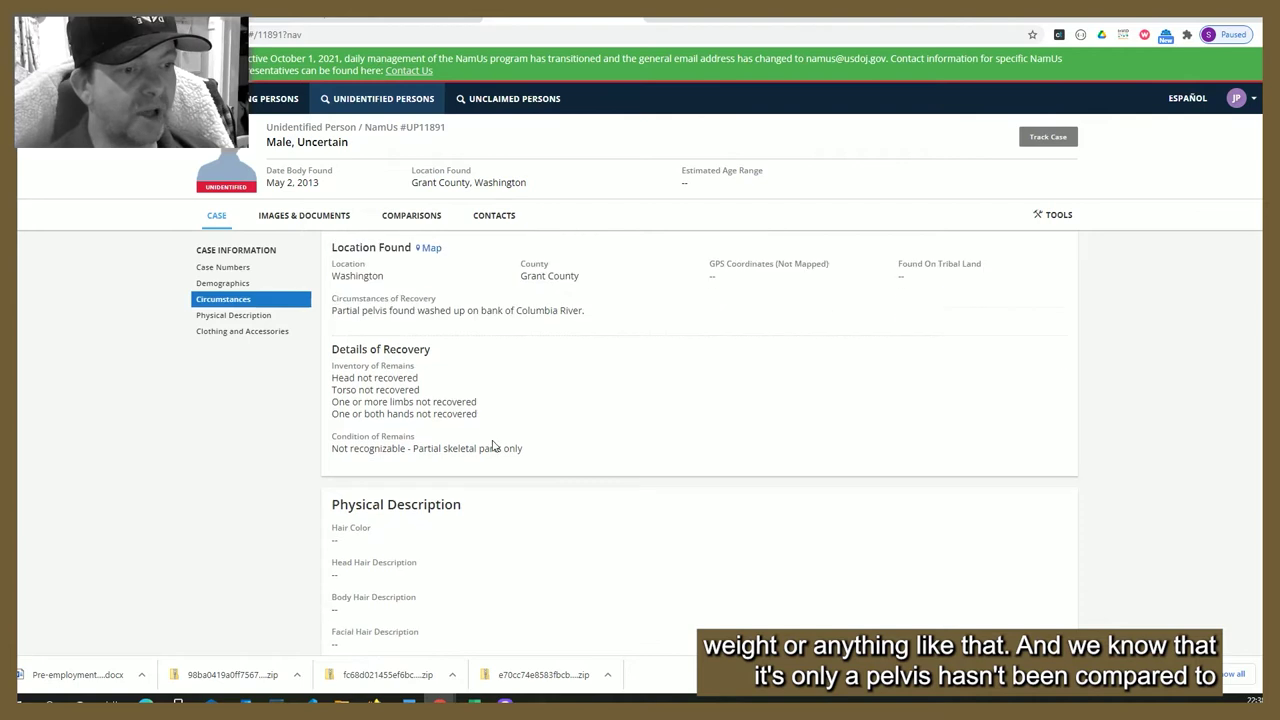
pyautogui.click(416, 220)
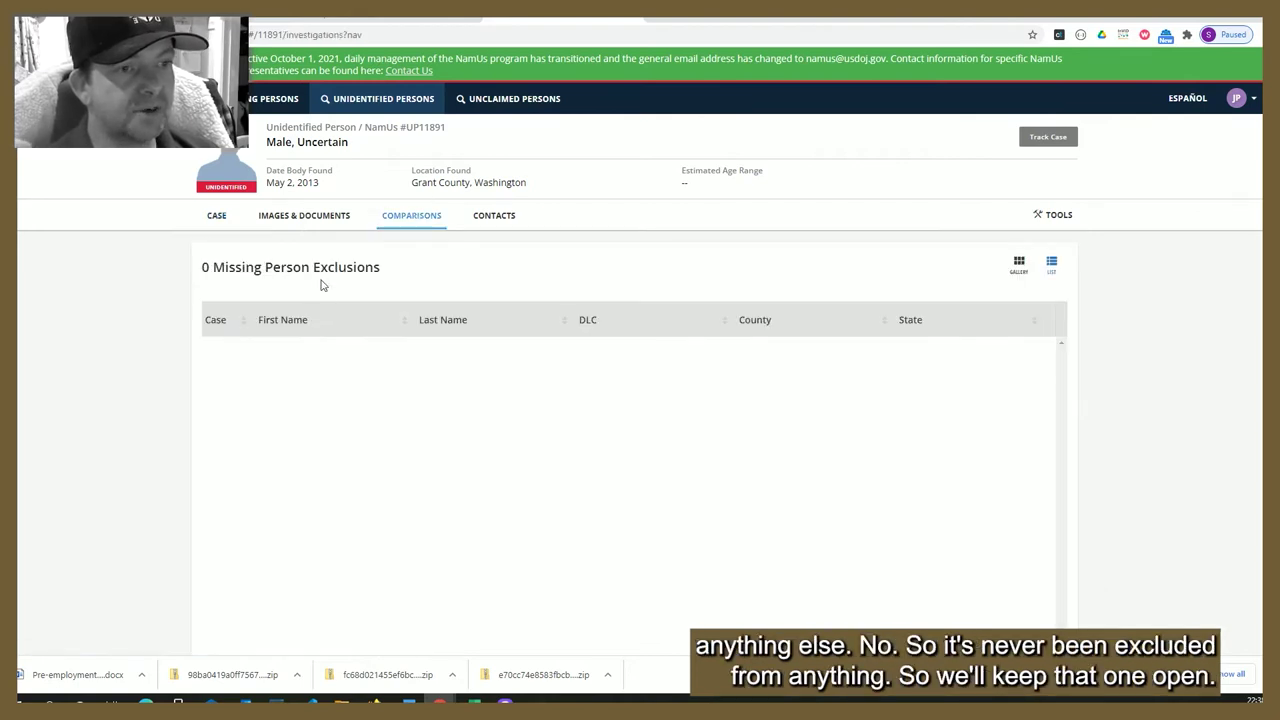
pyautogui.click(218, 220)
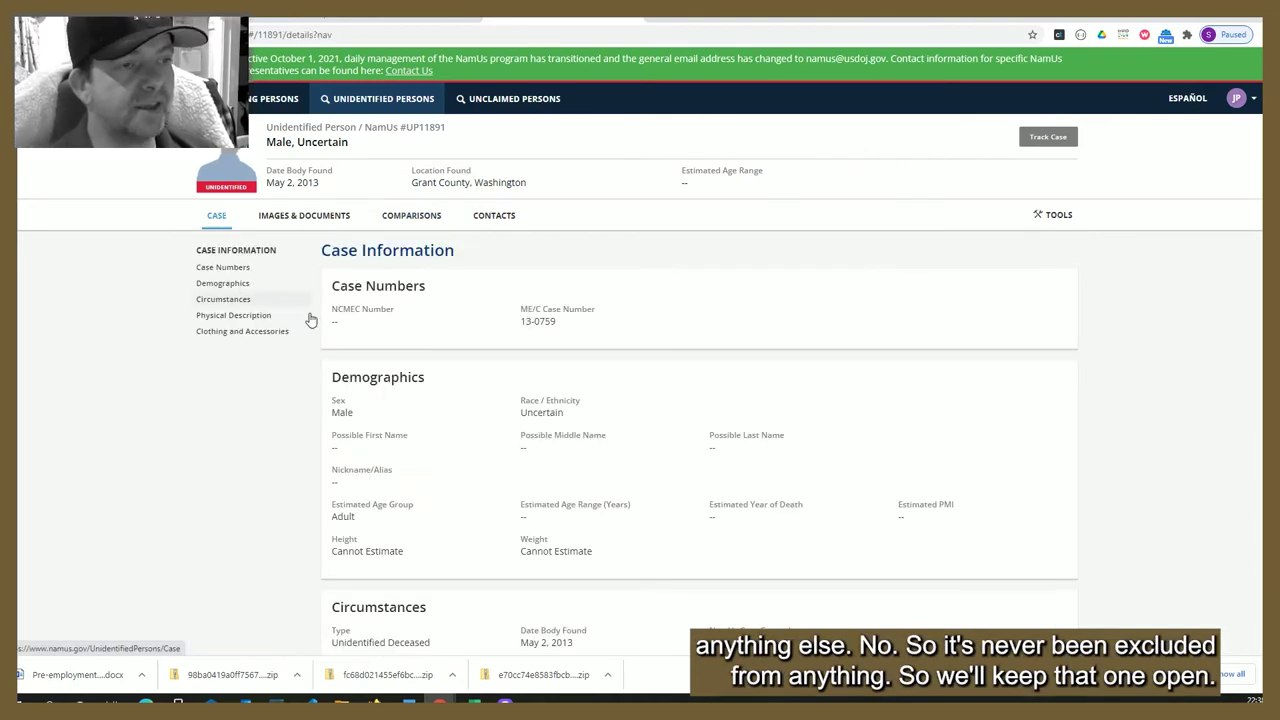
# - Return to the map, dismiss the Moses Lake case details, and check the gender of the case in the mountains southeast of Everett
pyautogui.click(378, 20)
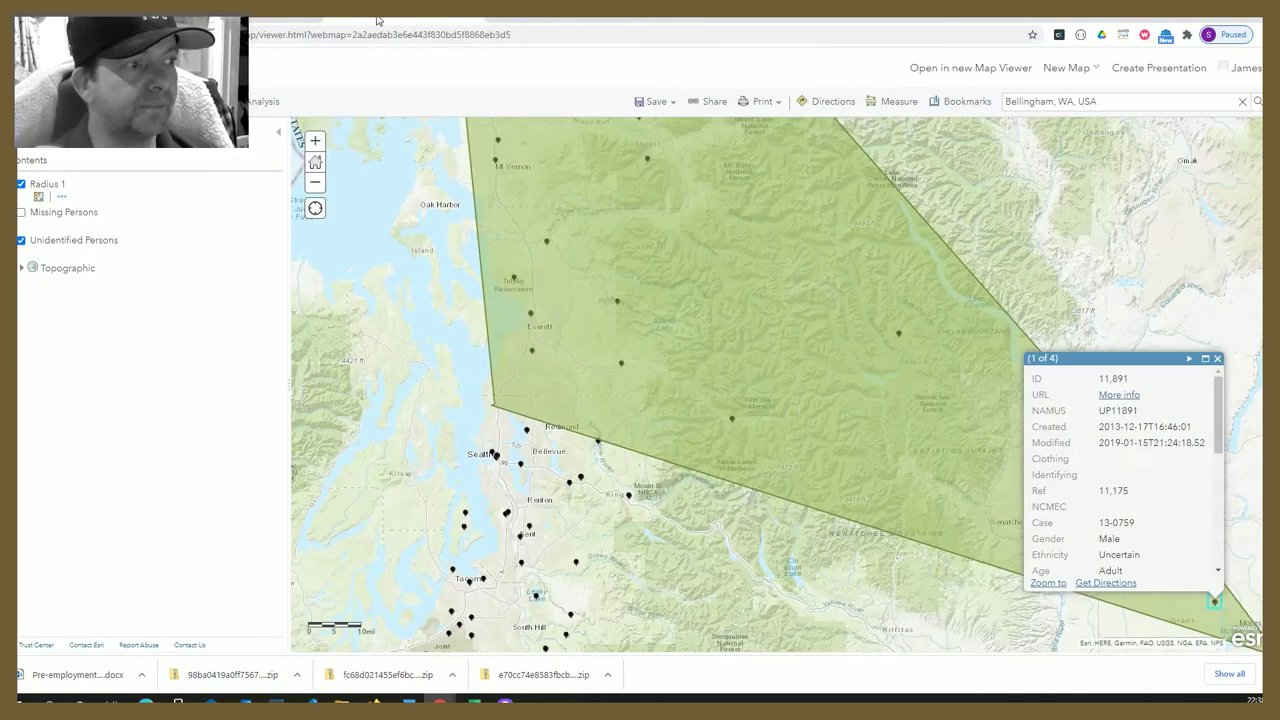
pyautogui.click(1190, 359)
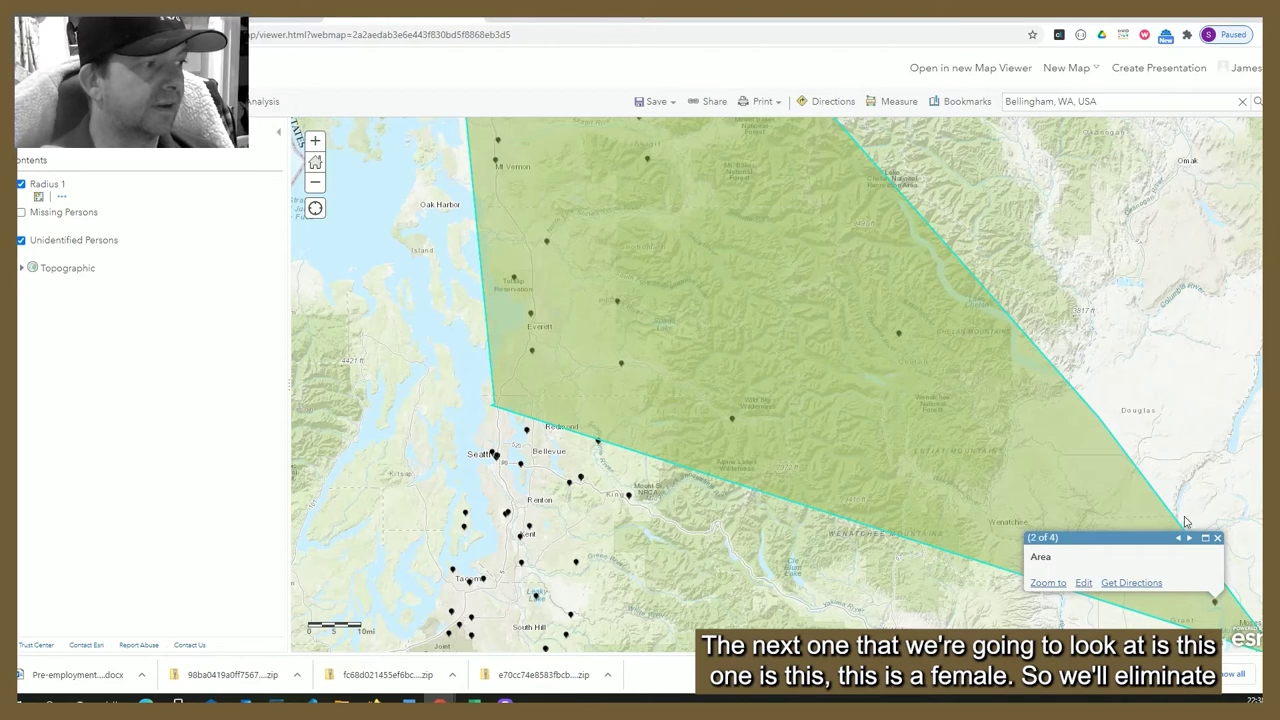
pyautogui.click(1217, 538)
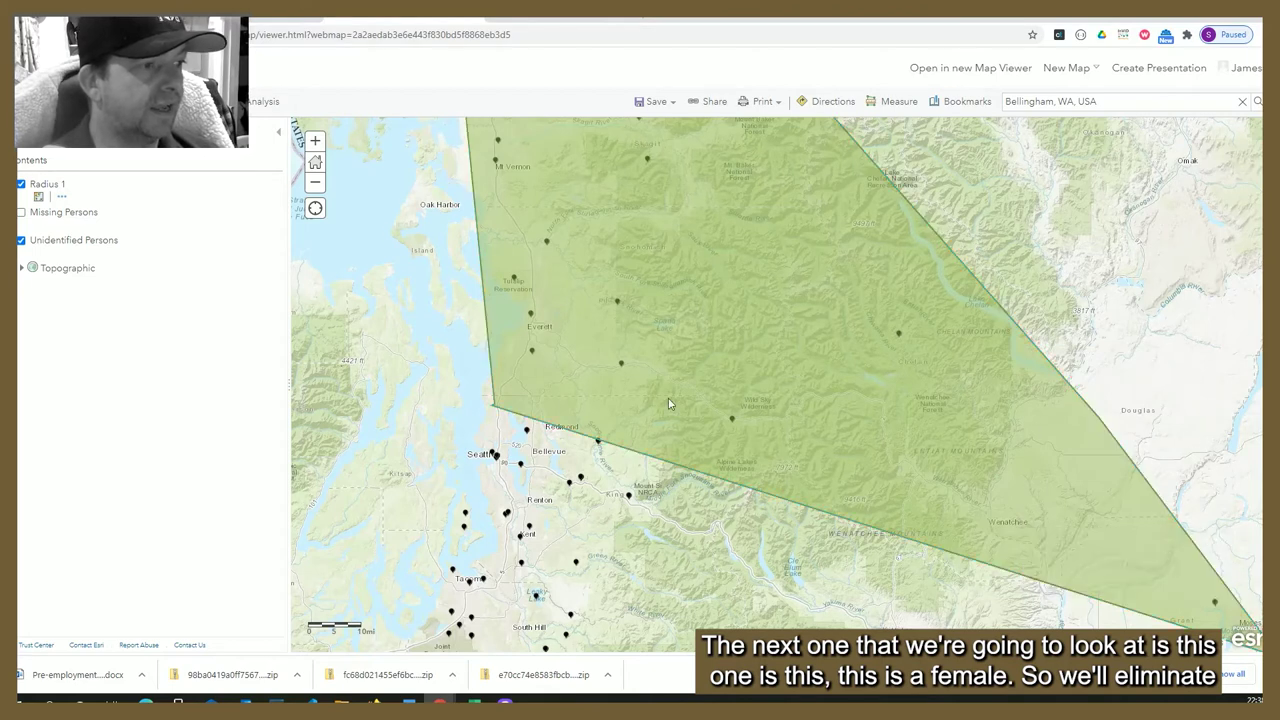
pyautogui.click(733, 424)
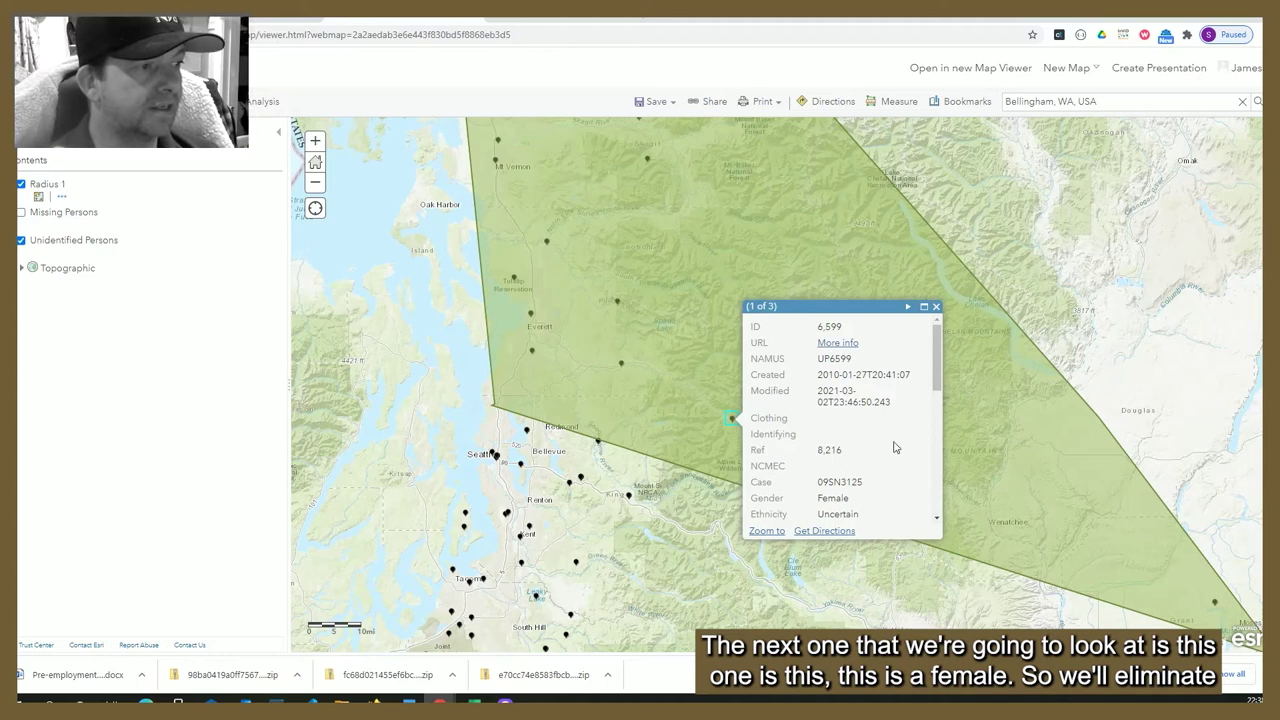
pyautogui.click(935, 307)
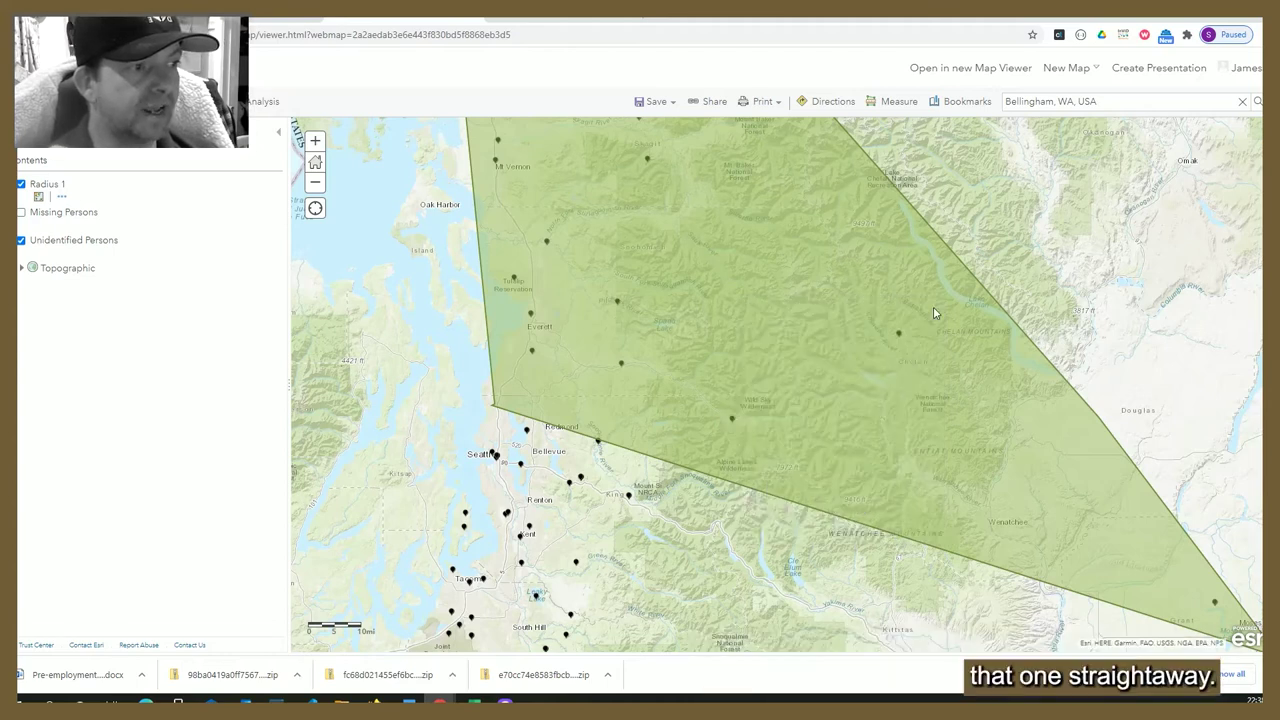
# - Open the Chelan County case marker in the eastern mountains of the drawn area and bring up its full NamUs record
pyautogui.click(899, 336)
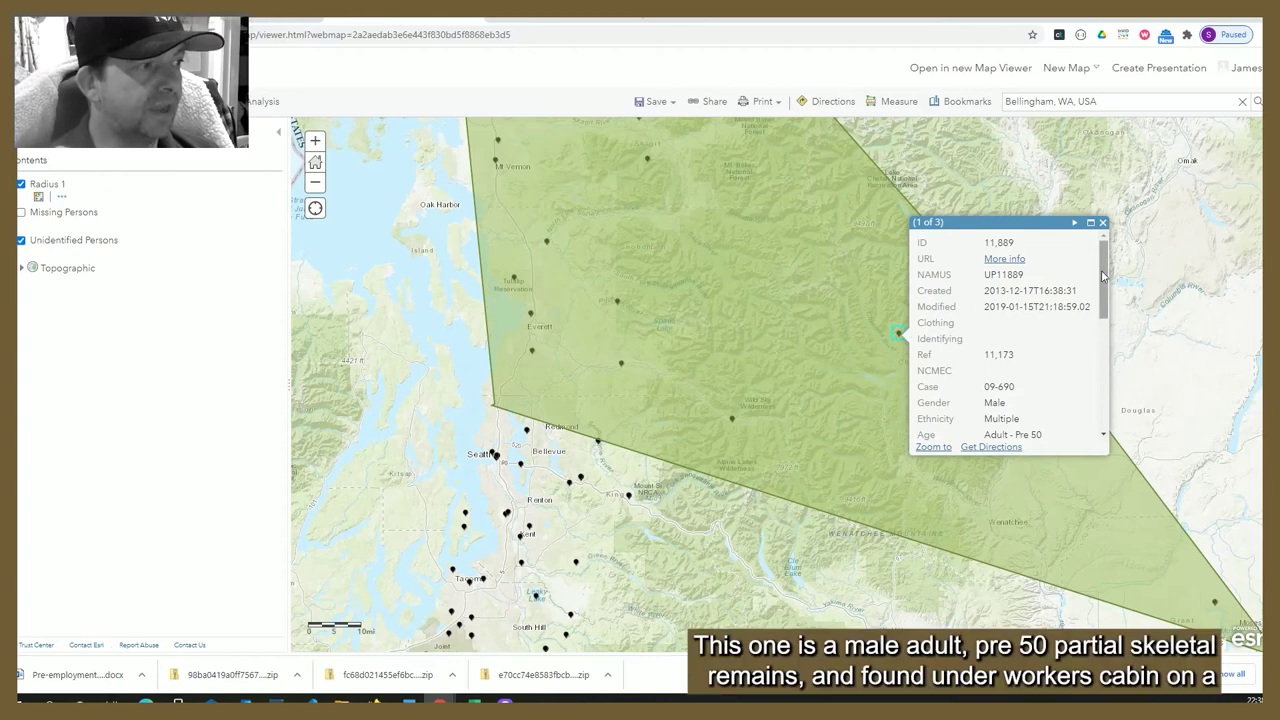
pyautogui.moveTo(1103, 275)
pyautogui.mouseDown()
pyautogui.moveTo(1098, 387)
pyautogui.moveTo(1080, 268)
pyautogui.mouseUp()
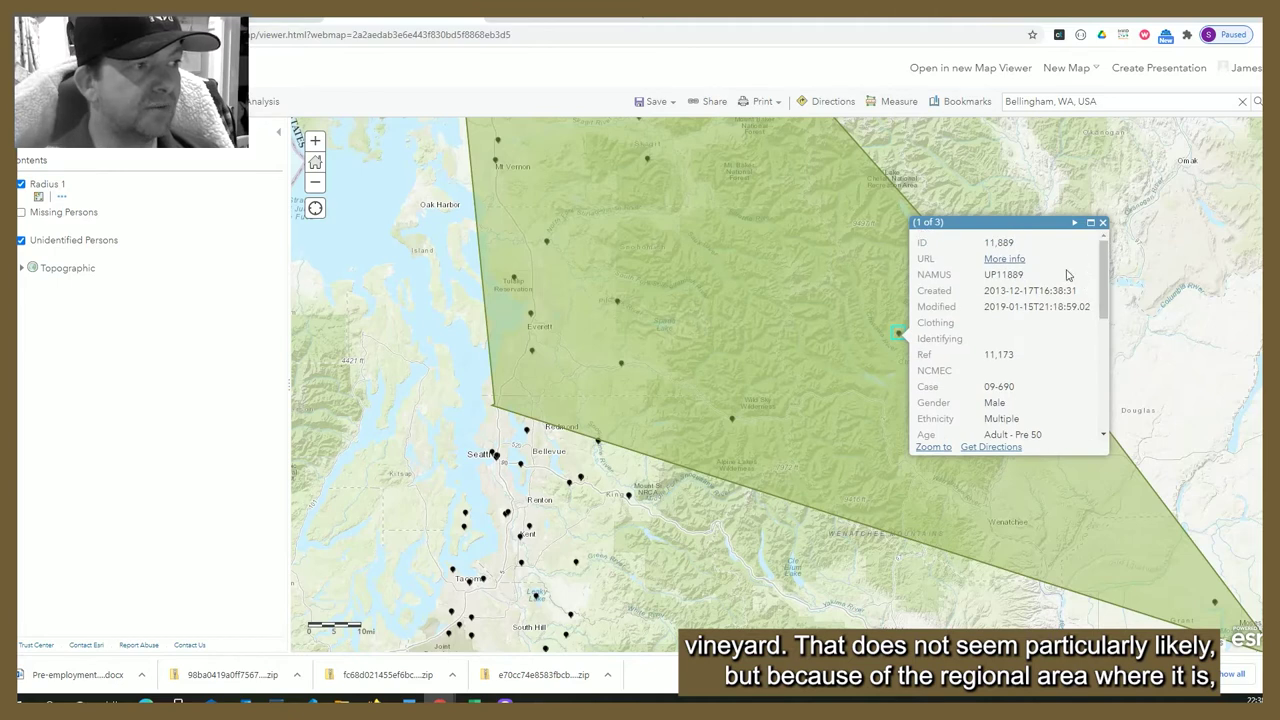
pyautogui.click(1004, 260)
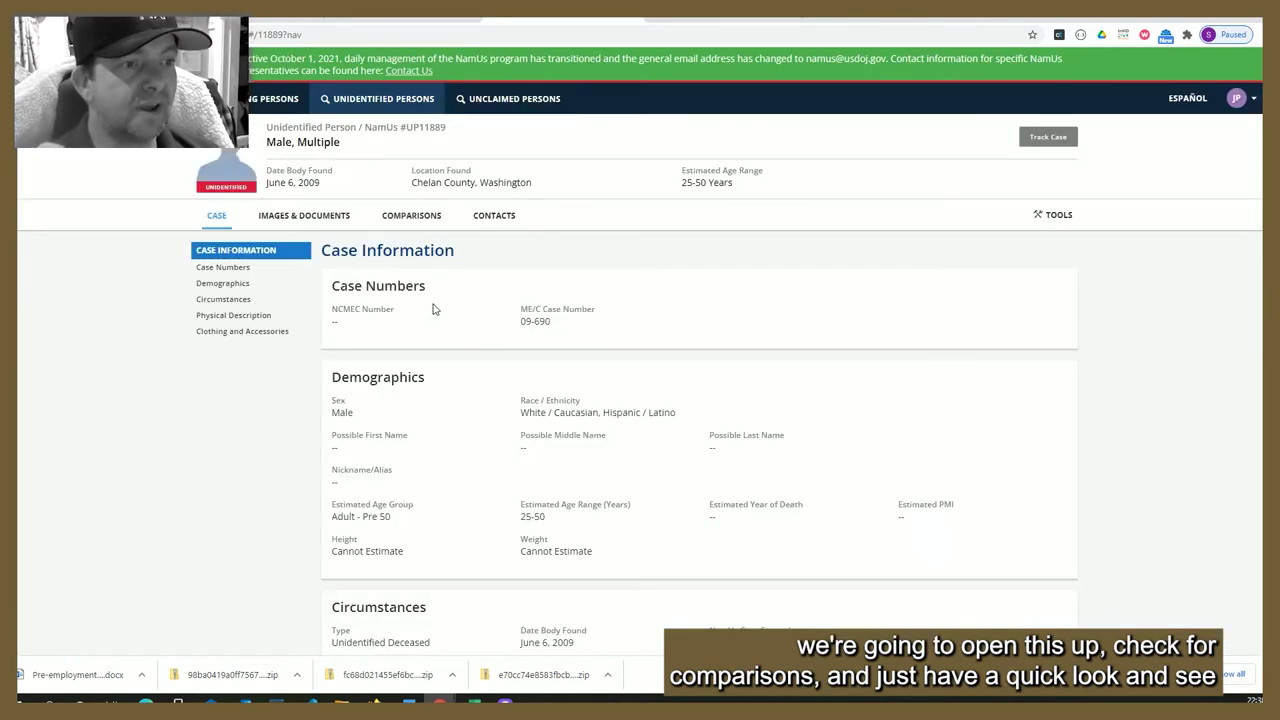
# - Check the Chelan County case's missing person exclusions, and review its demographics, circumstances of recovery and physical description
pyautogui.click(407, 222)
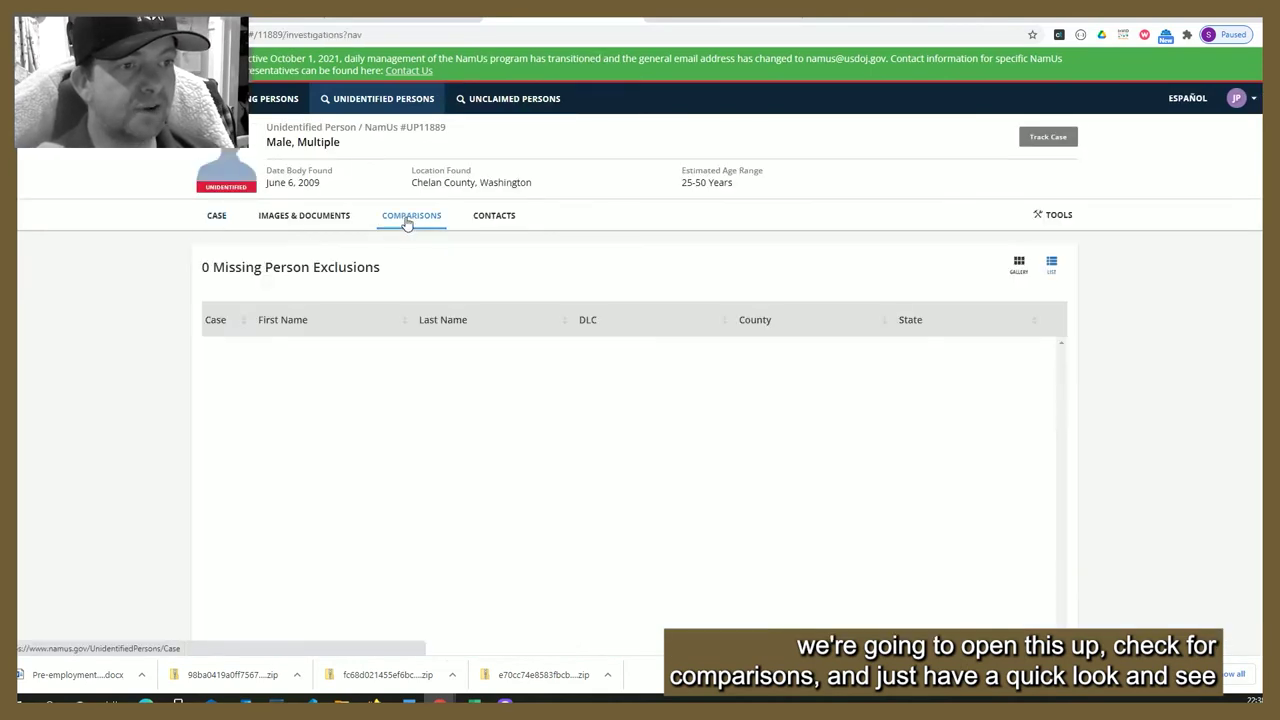
pyautogui.click(216, 218)
pyautogui.scroll(-3, 500, 368)
pyautogui.scroll(-2, 500, 368)
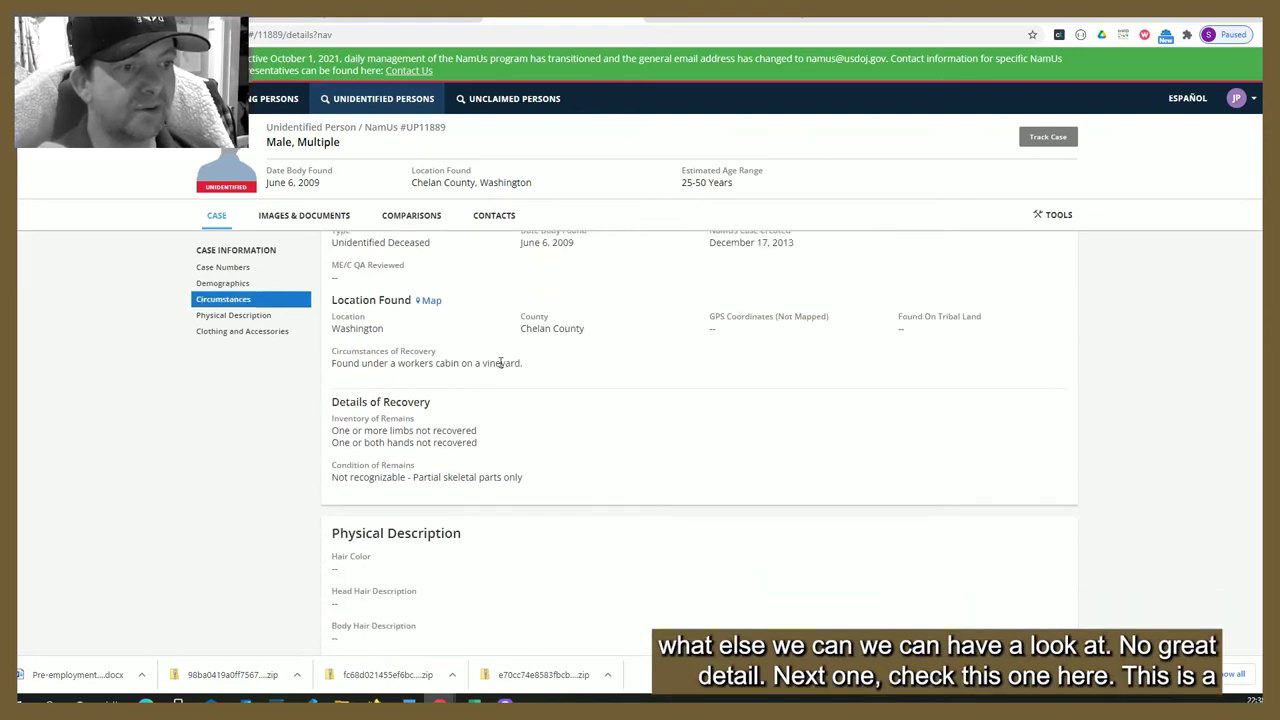
pyautogui.scroll(-4, 500, 363)
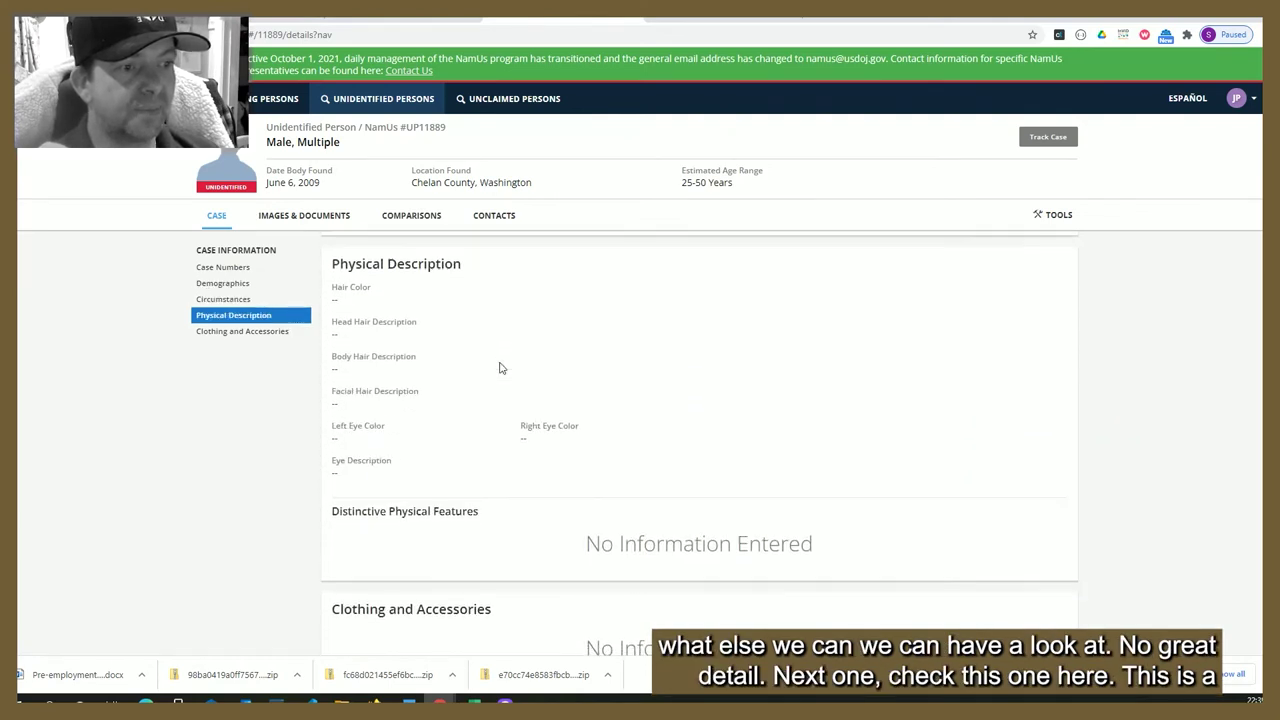
pyautogui.scroll(9, 500, 366)
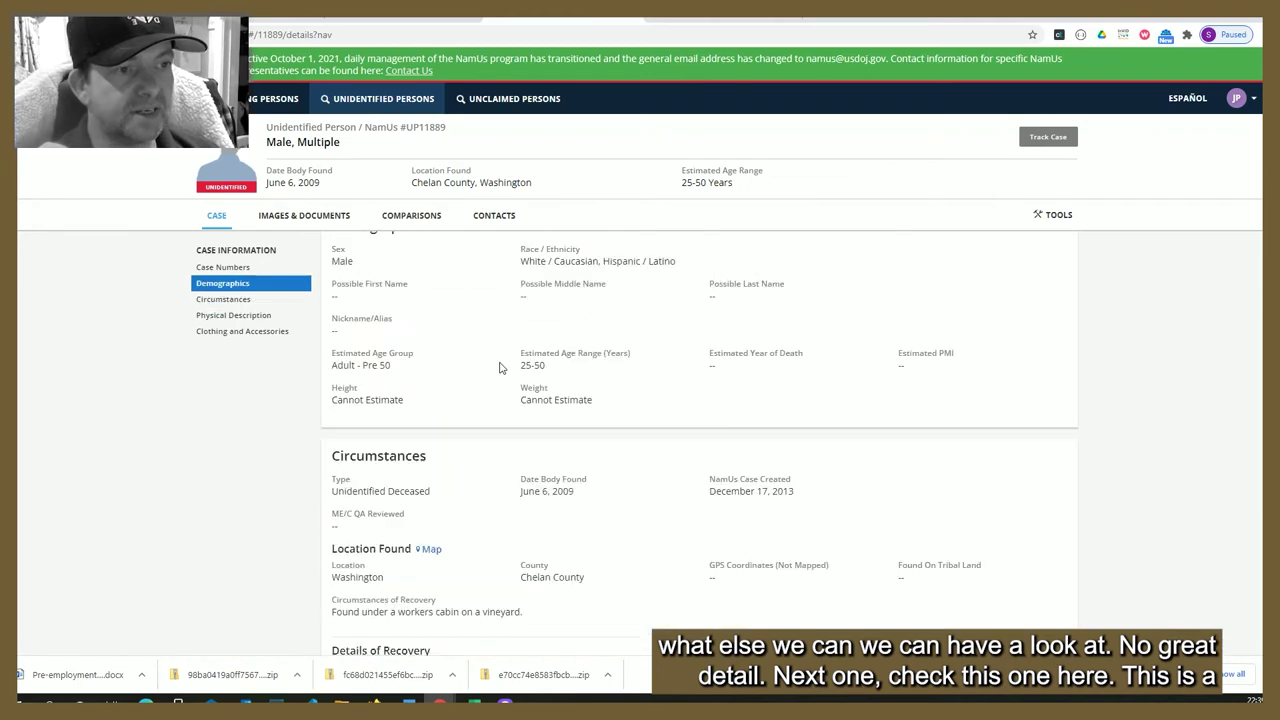
# - Back on the map, read the details of the Sultan case east of Everett and open its full NamUs record
pyautogui.click(385, 20)
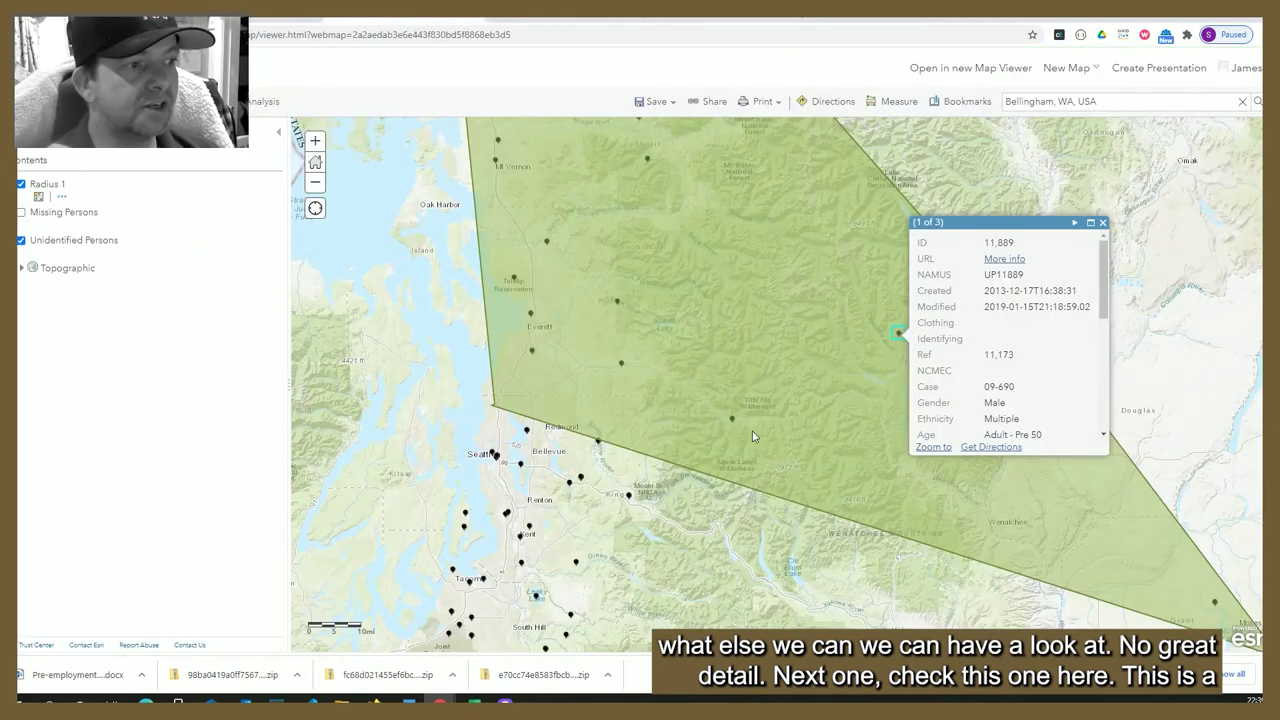
pyautogui.click(621, 364)
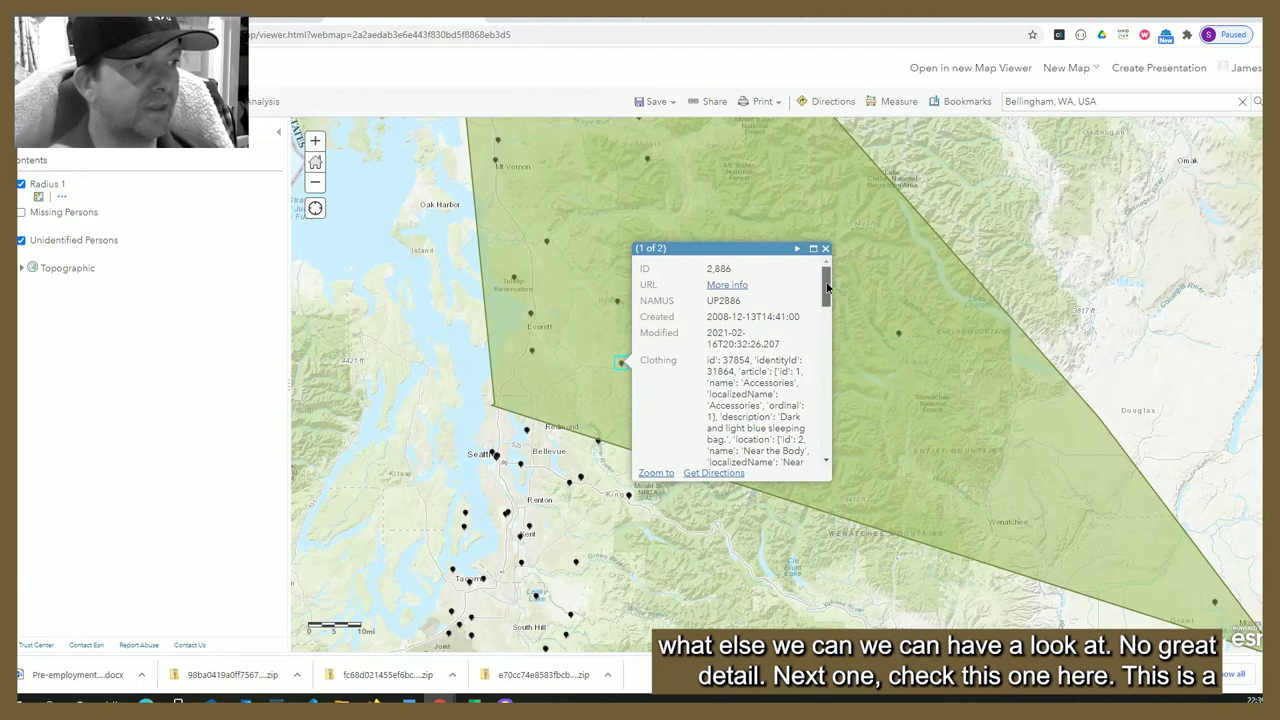
pyautogui.moveTo(827, 285); pyautogui.dragTo(823, 381)
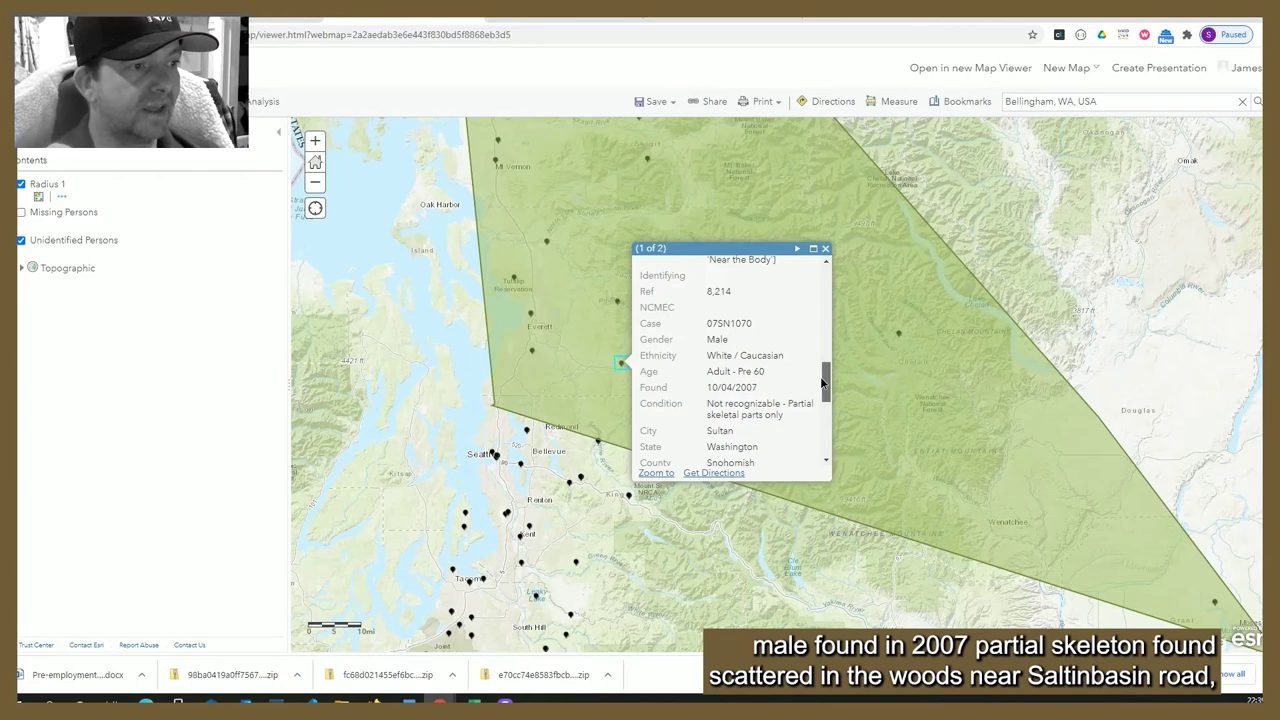
pyautogui.moveTo(823, 381); pyautogui.dragTo(823, 408)
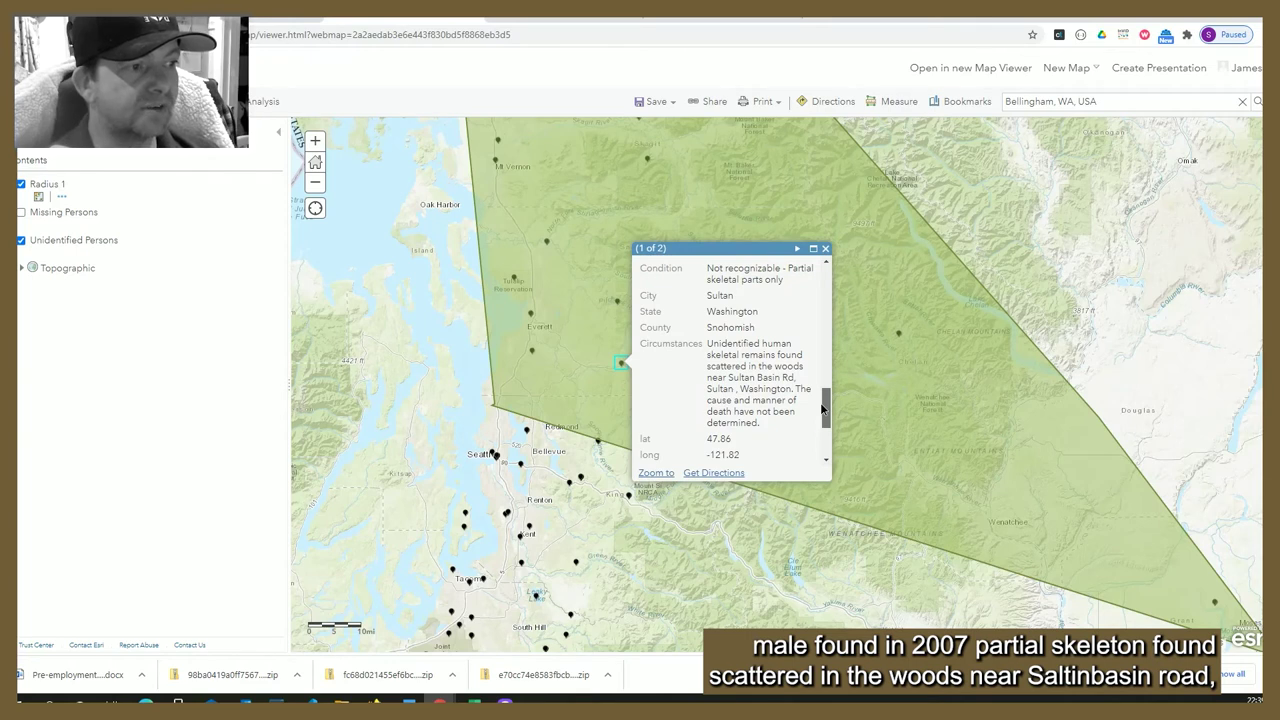
pyautogui.moveTo(822, 407); pyautogui.dragTo(810, 287)
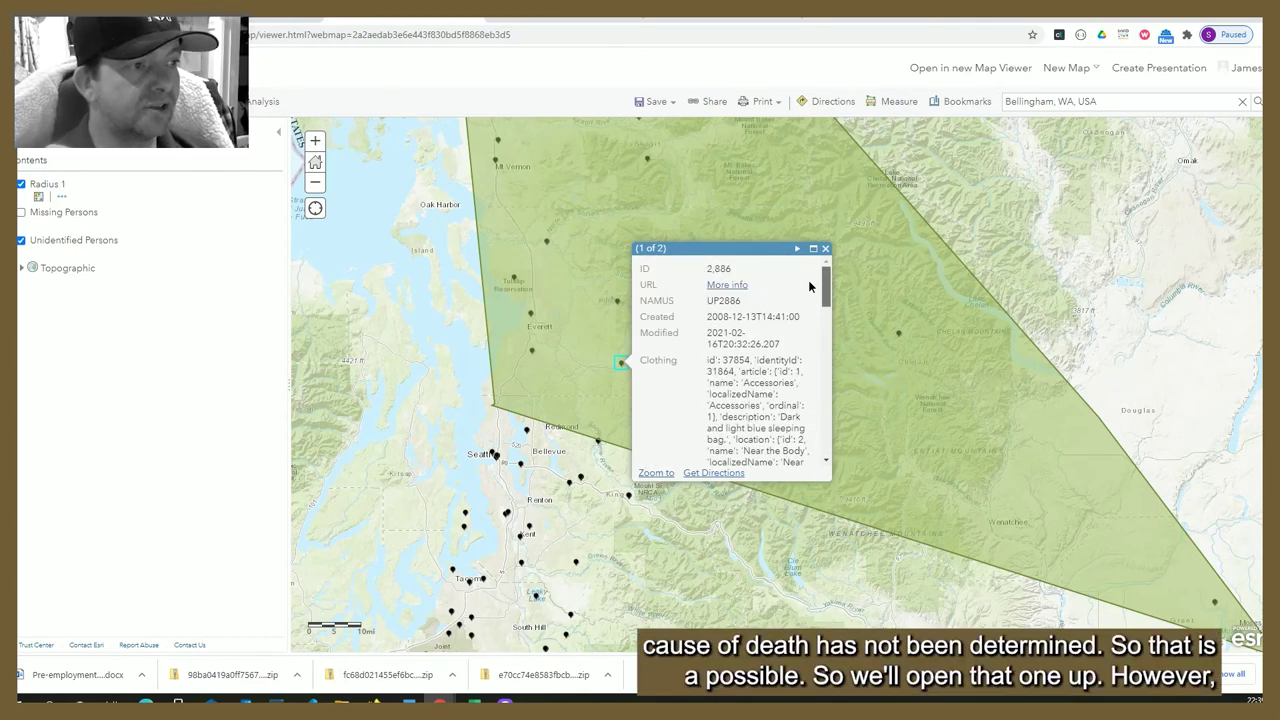
pyautogui.click(729, 287)
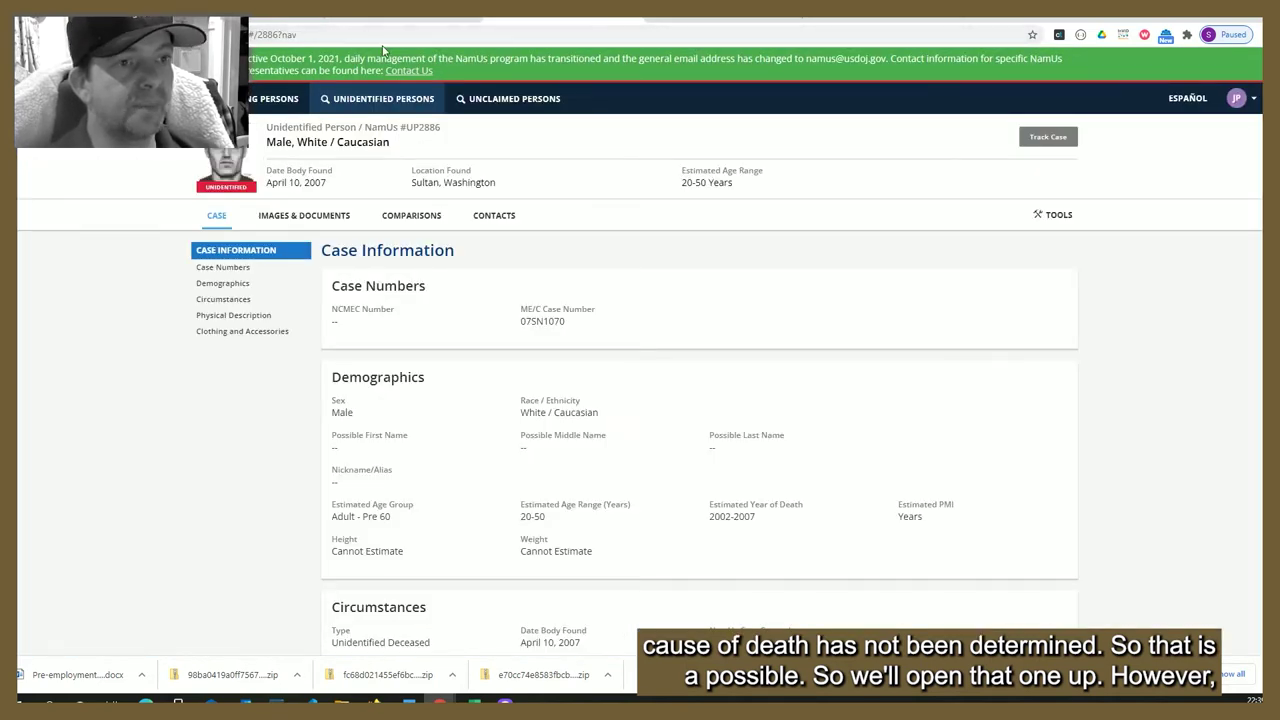
# - Open the Sultan case's facial sketch at full size and compare it with the missing man's photo in his NamUs record
pyautogui.click(300, 215)
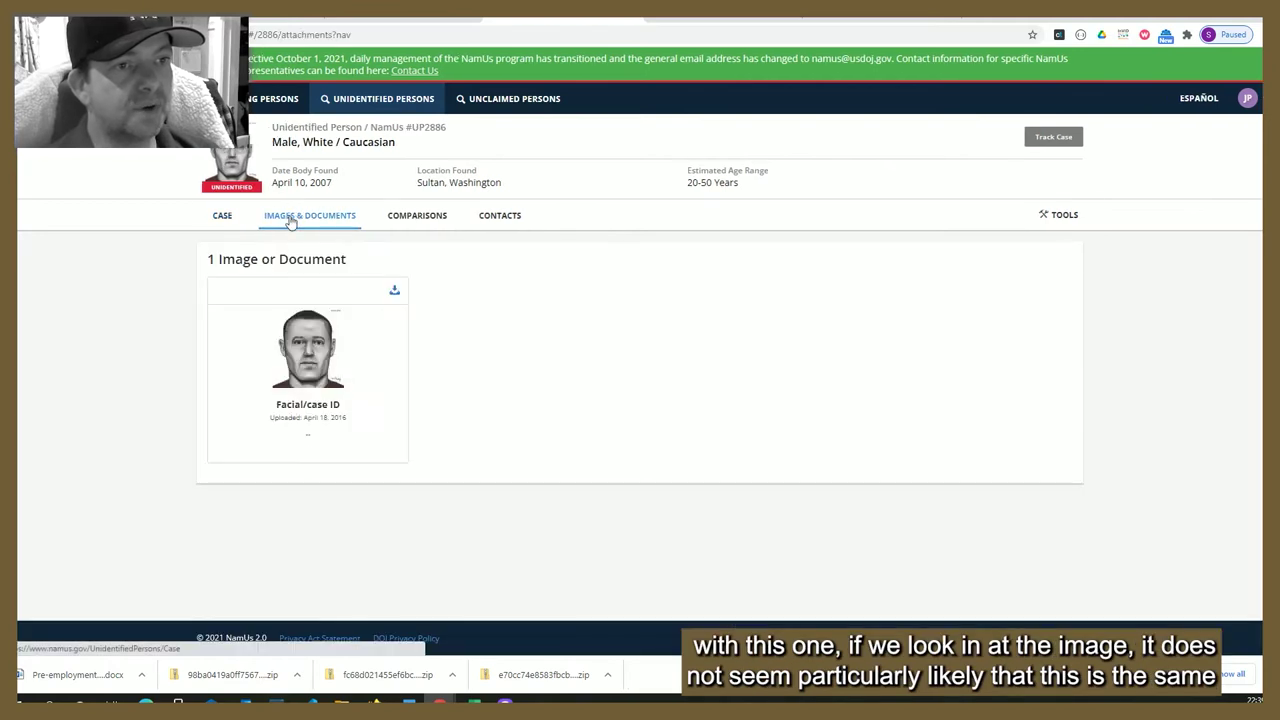
pyautogui.click(314, 356)
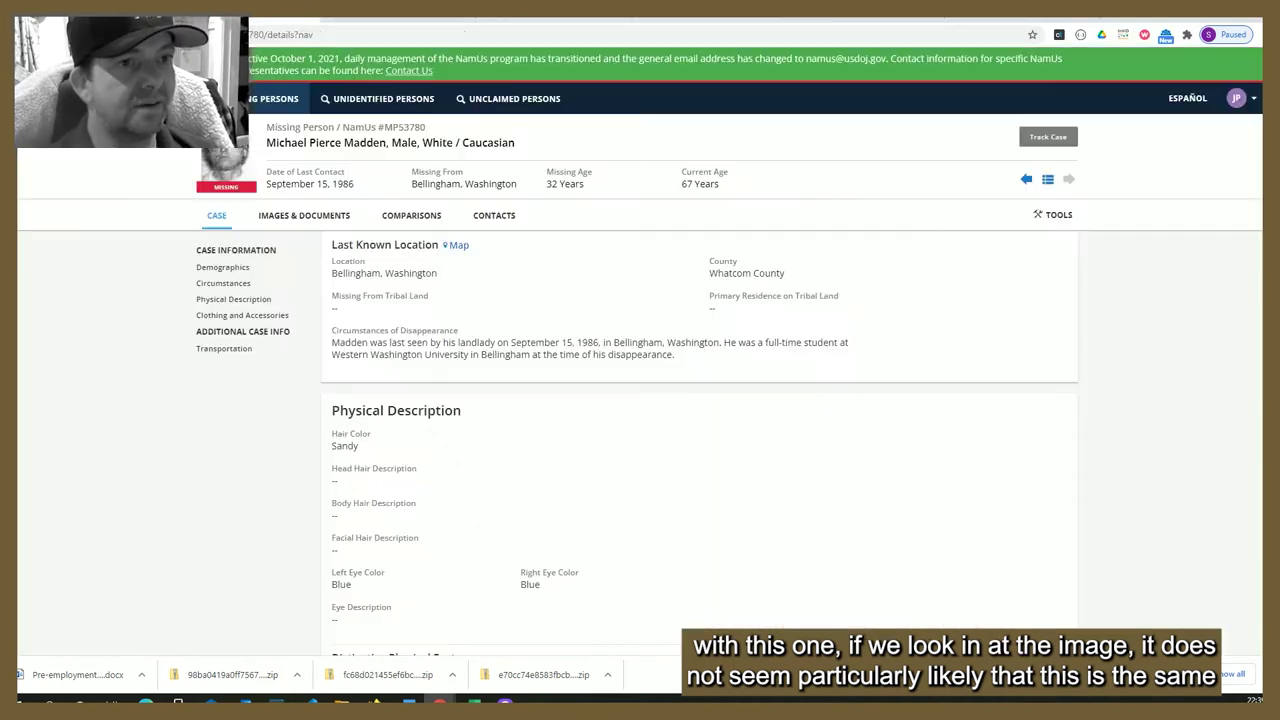
pyautogui.click(350, 20)
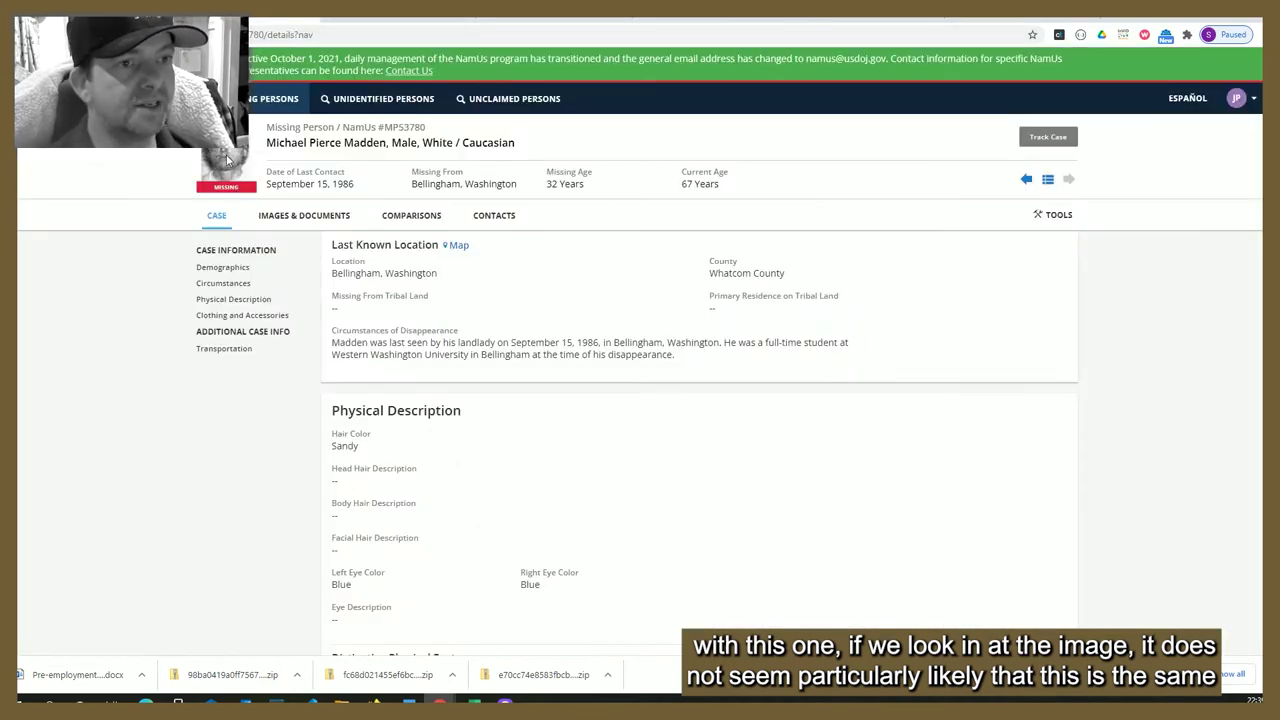
pyautogui.click(670, 18)
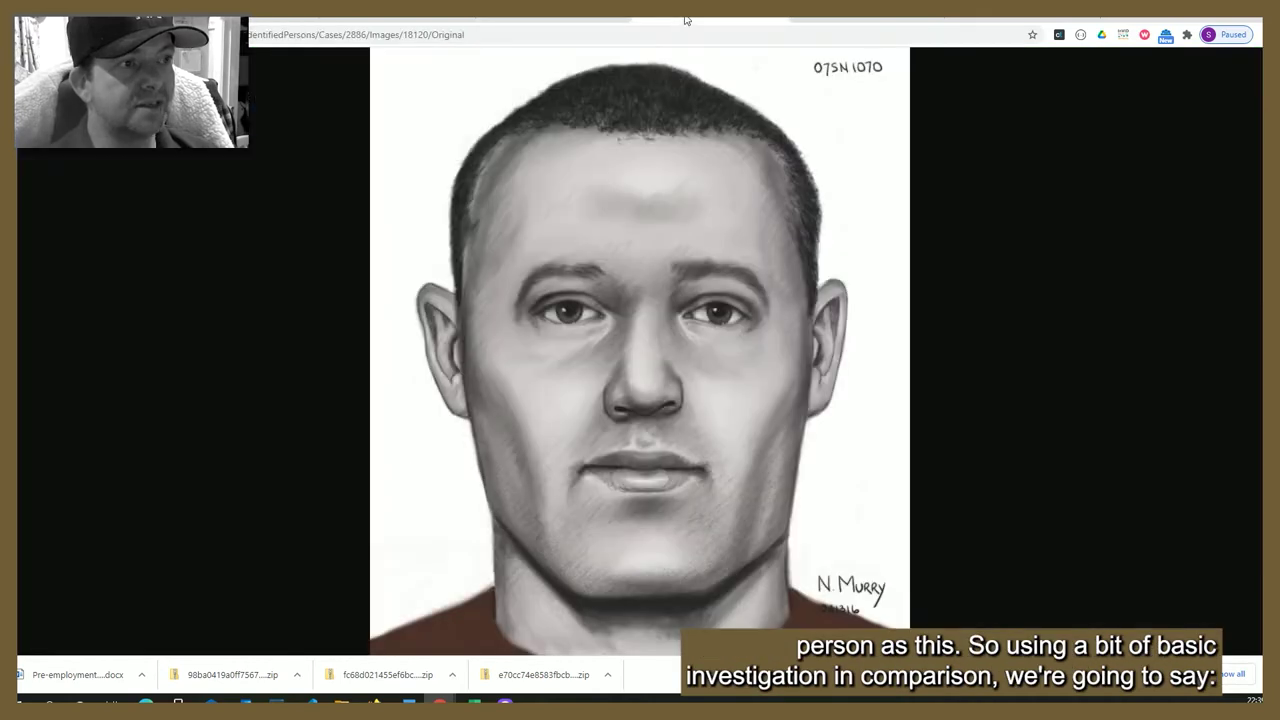
# - Leave the Sultan sketch and the NamUs case records, return to the map, and dismiss the Sultan case details
pyautogui.click(781, 17)
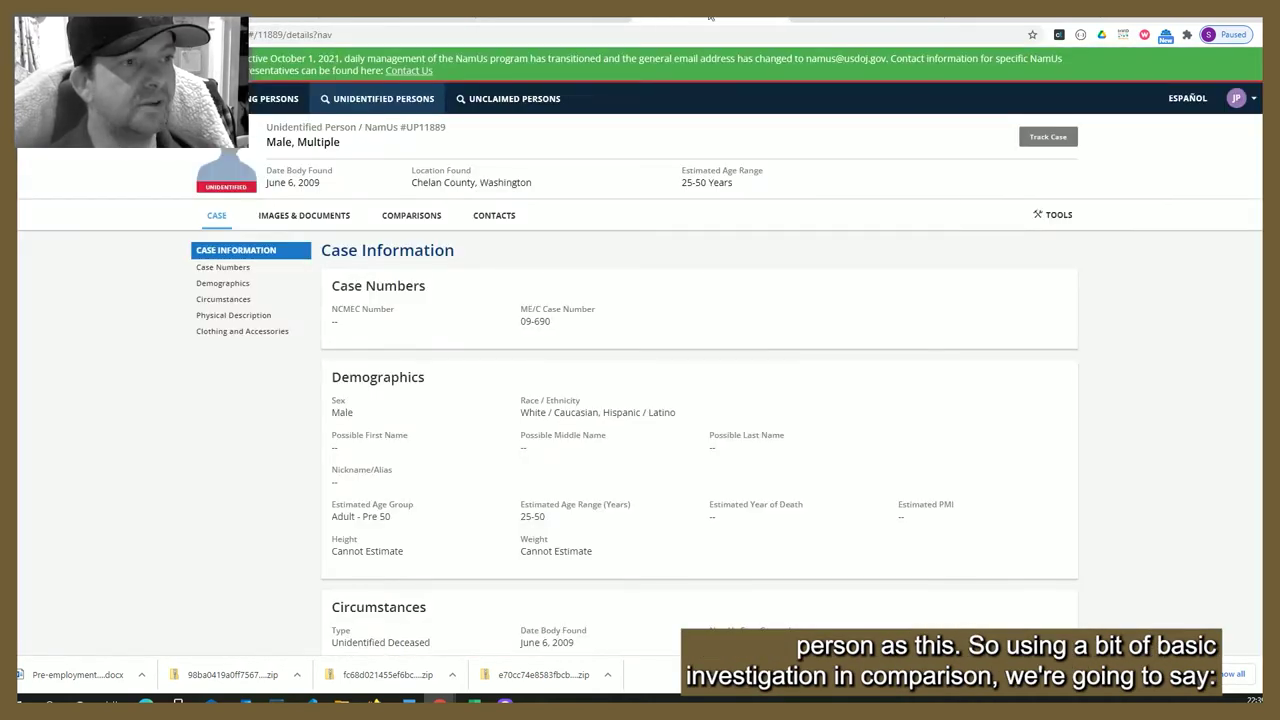
pyautogui.click(583, 17)
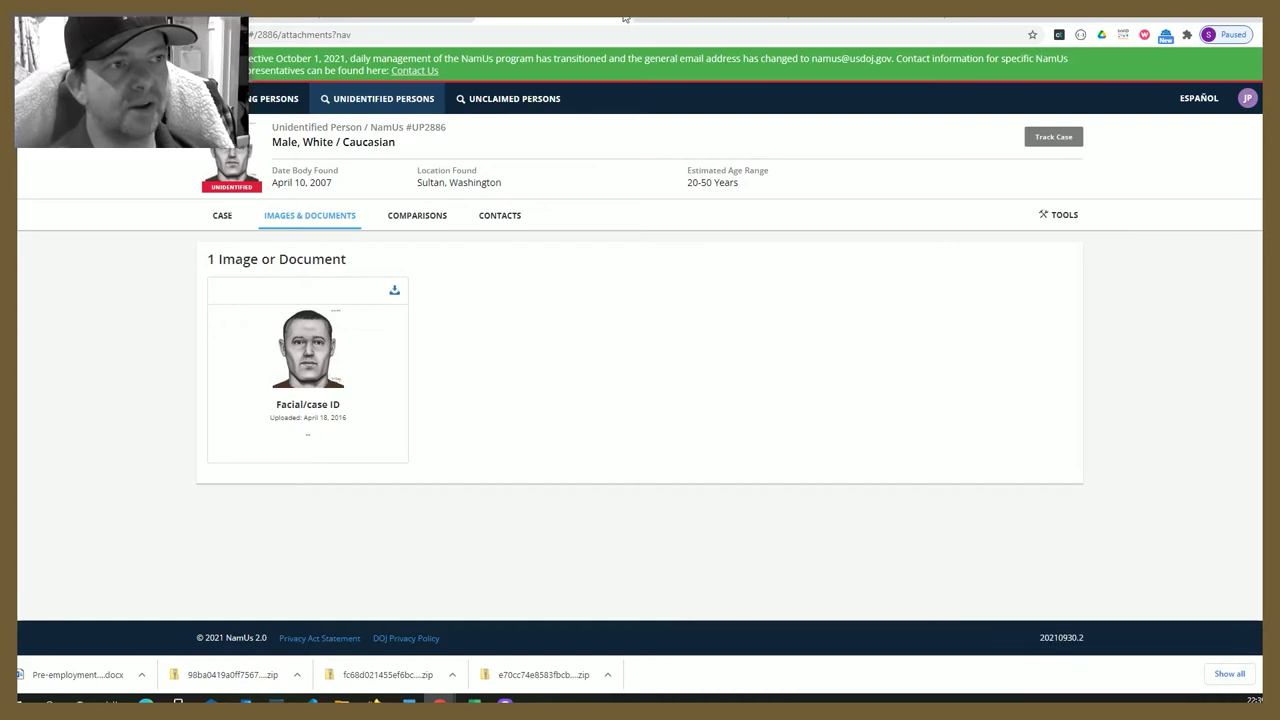
pyautogui.click(495, 18)
pyautogui.click(391, 18)
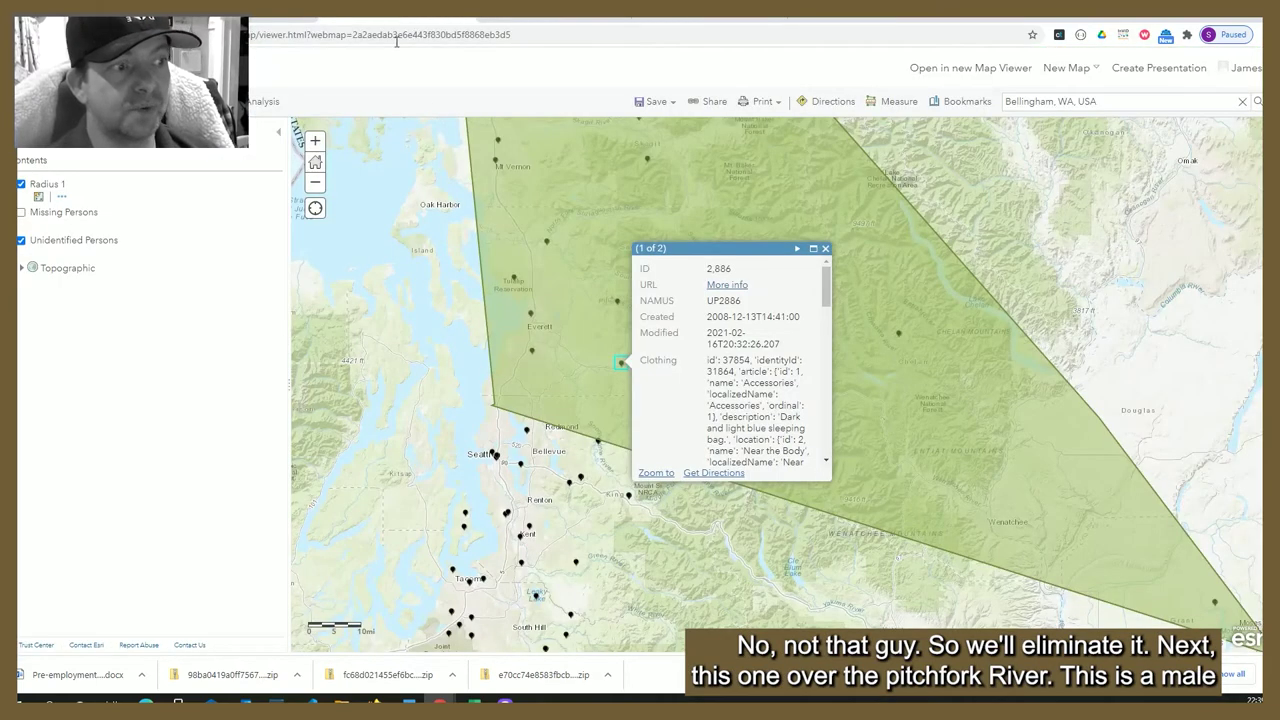
pyautogui.click(825, 248)
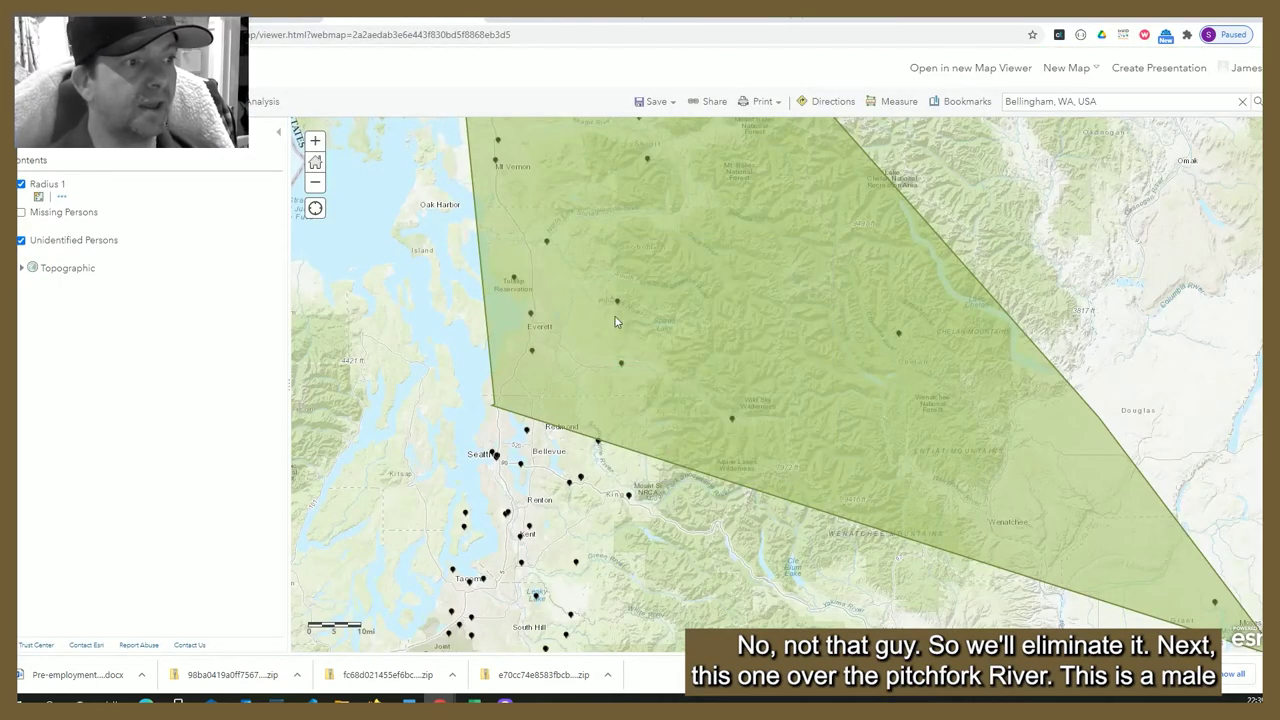
# - Read the map details of the Snohomish County case northeast of Everett, north of the Sultan marker, and open its full NamUs record
pyautogui.click(617, 302)
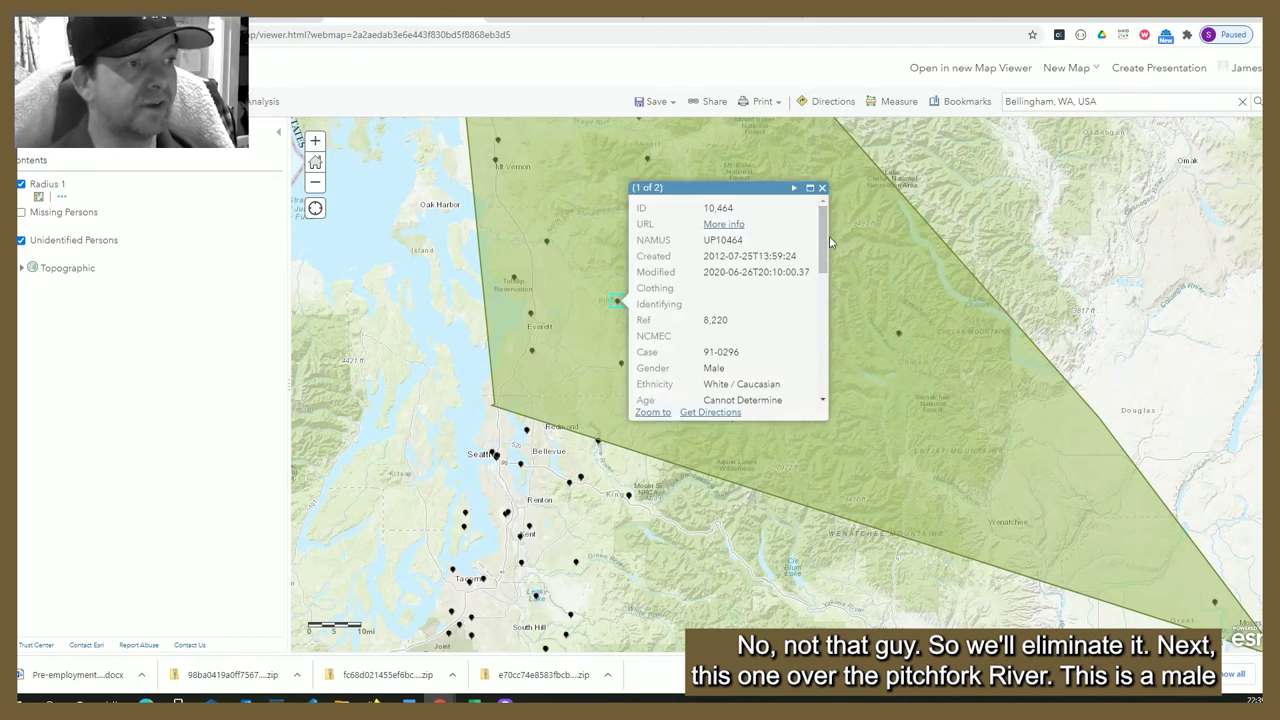
pyautogui.moveTo(822, 240); pyautogui.dragTo(819, 295)
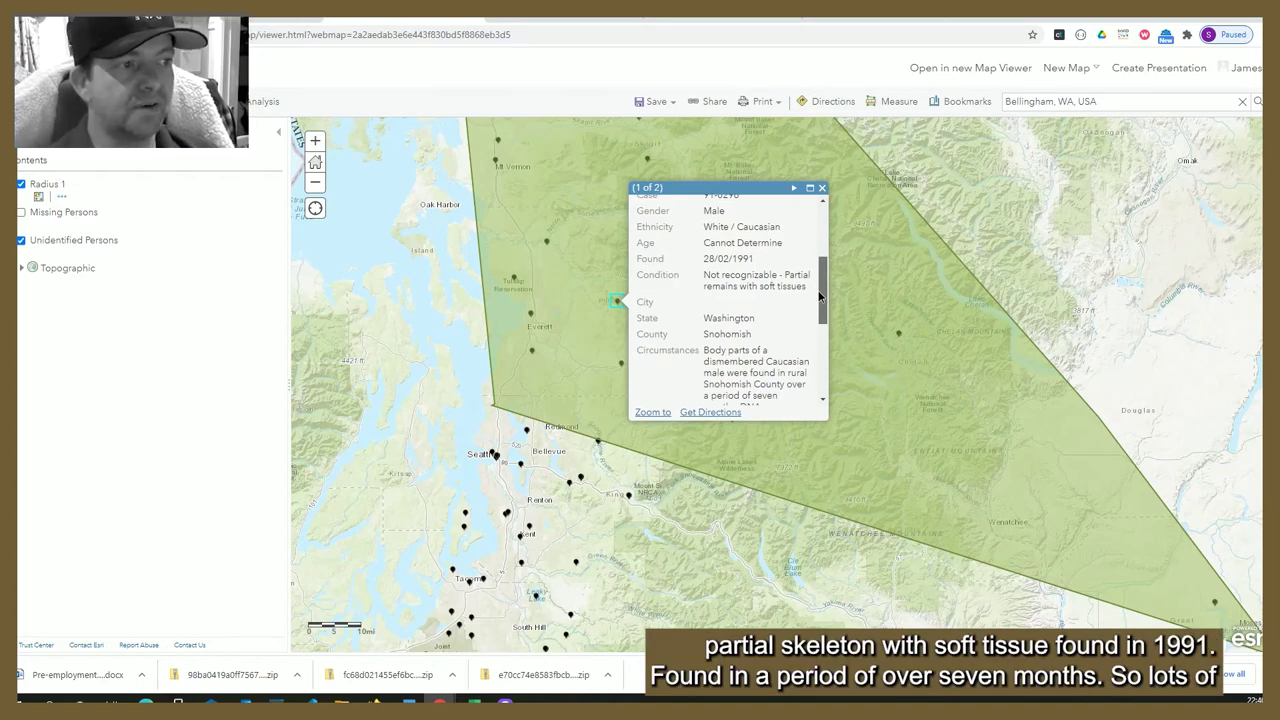
pyautogui.moveTo(819, 295); pyautogui.dragTo(817, 325)
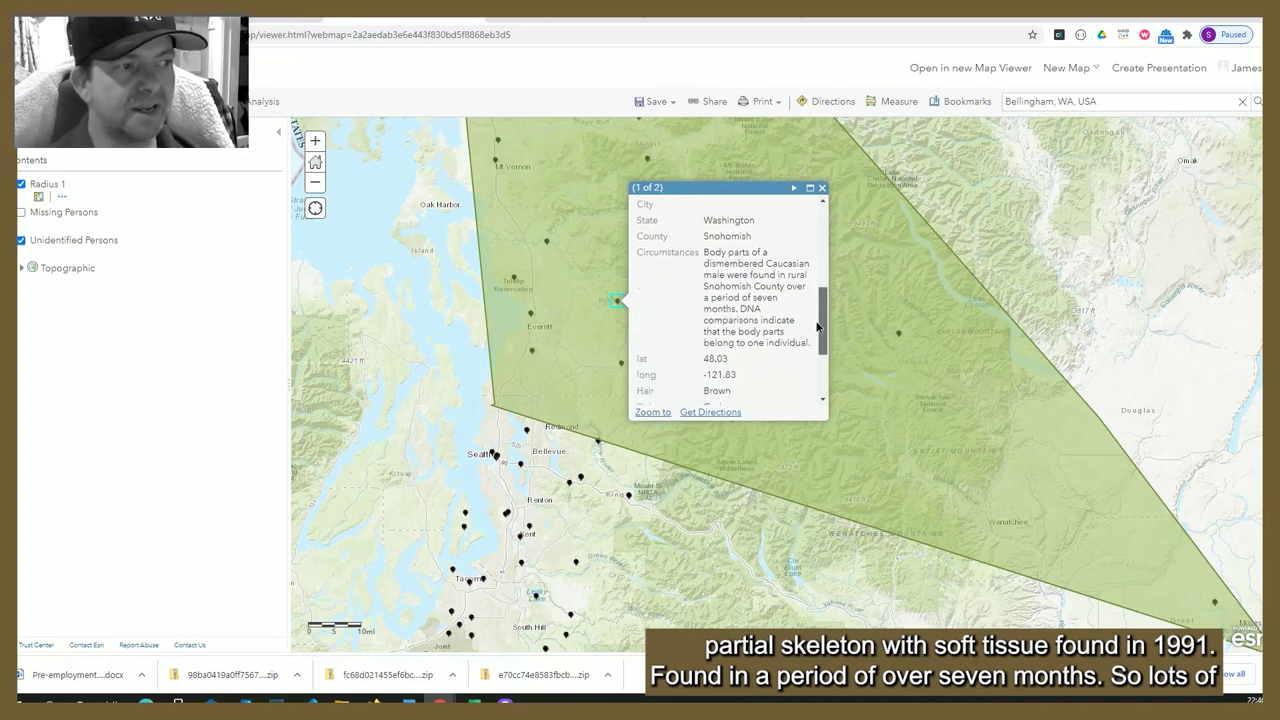
pyautogui.moveTo(817, 325); pyautogui.dragTo(807, 234)
pyautogui.click(724, 226)
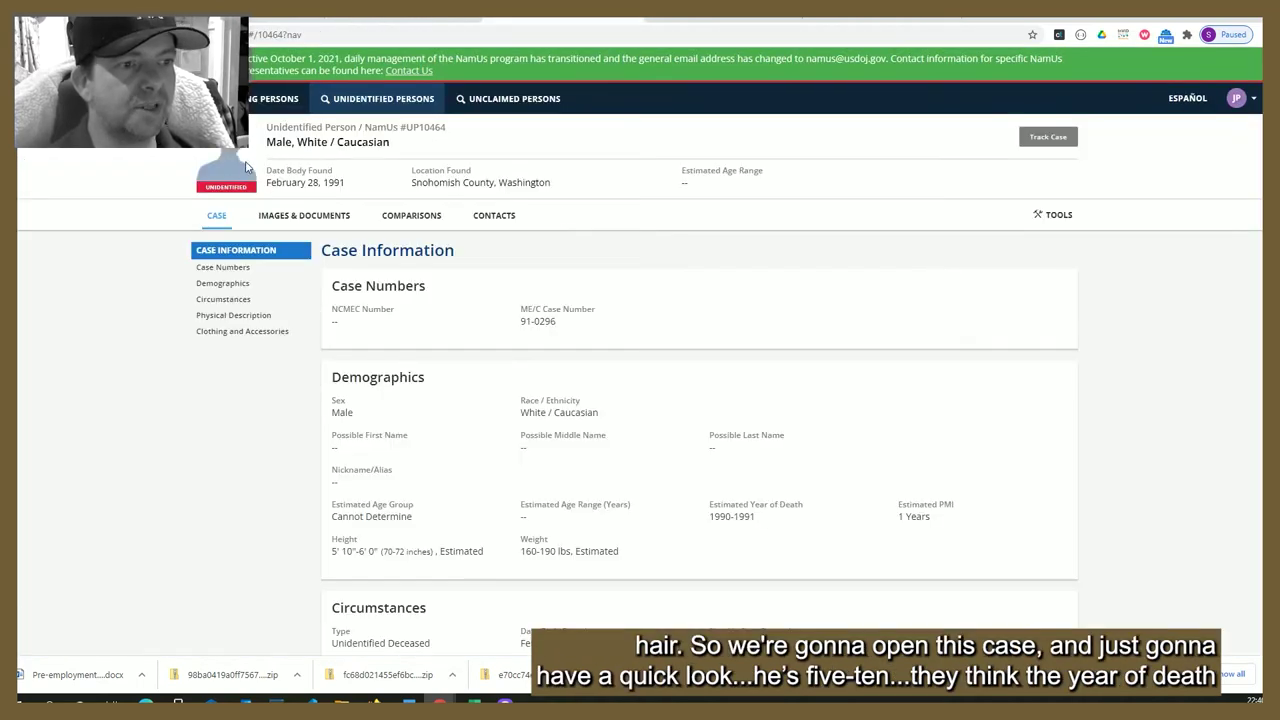
# - Review the Snohomish County case's demographics and circumstances of recovery, and dismiss its details back on the map
pyautogui.scroll(-2, 533, 382)
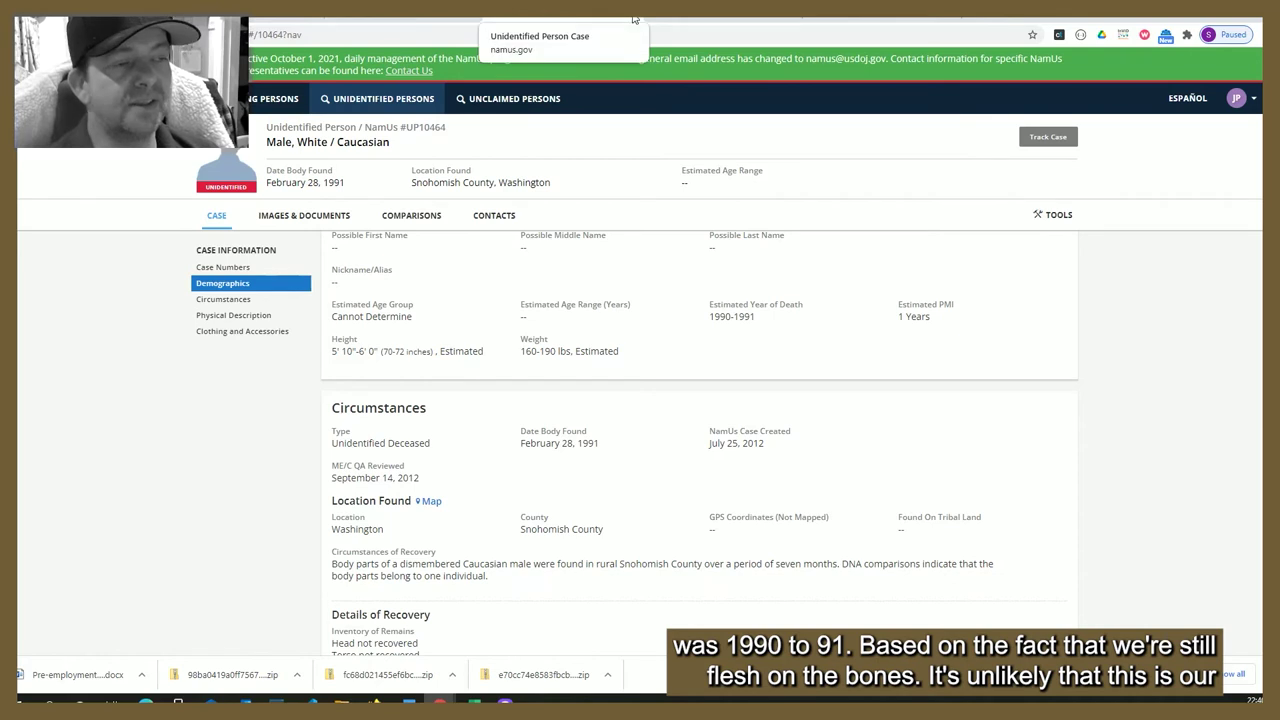
pyautogui.click(632, 19)
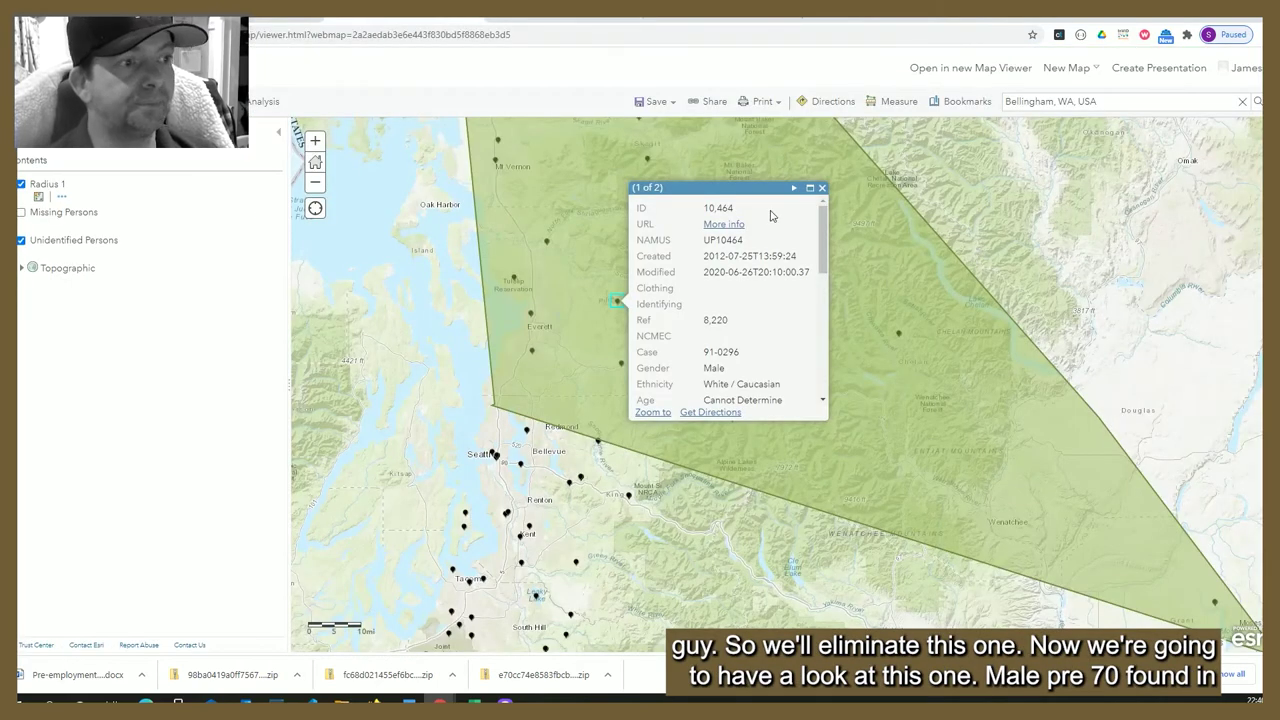
pyautogui.click(821, 188)
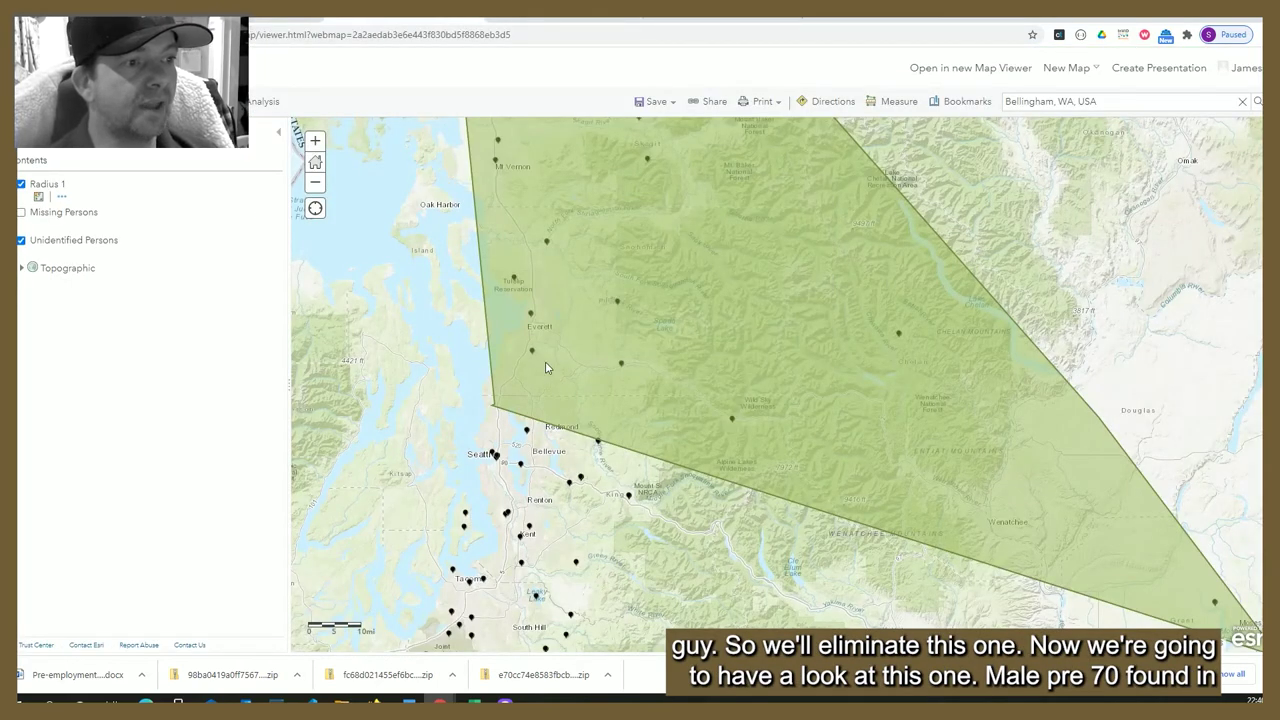
# - Check the gender, age and date found of the cases at Tulalip Reservation and just north of Everett, dismissing each one's details
pyautogui.click(514, 281)
pyautogui.moveTo(713, 205); pyautogui.dragTo(709, 316)
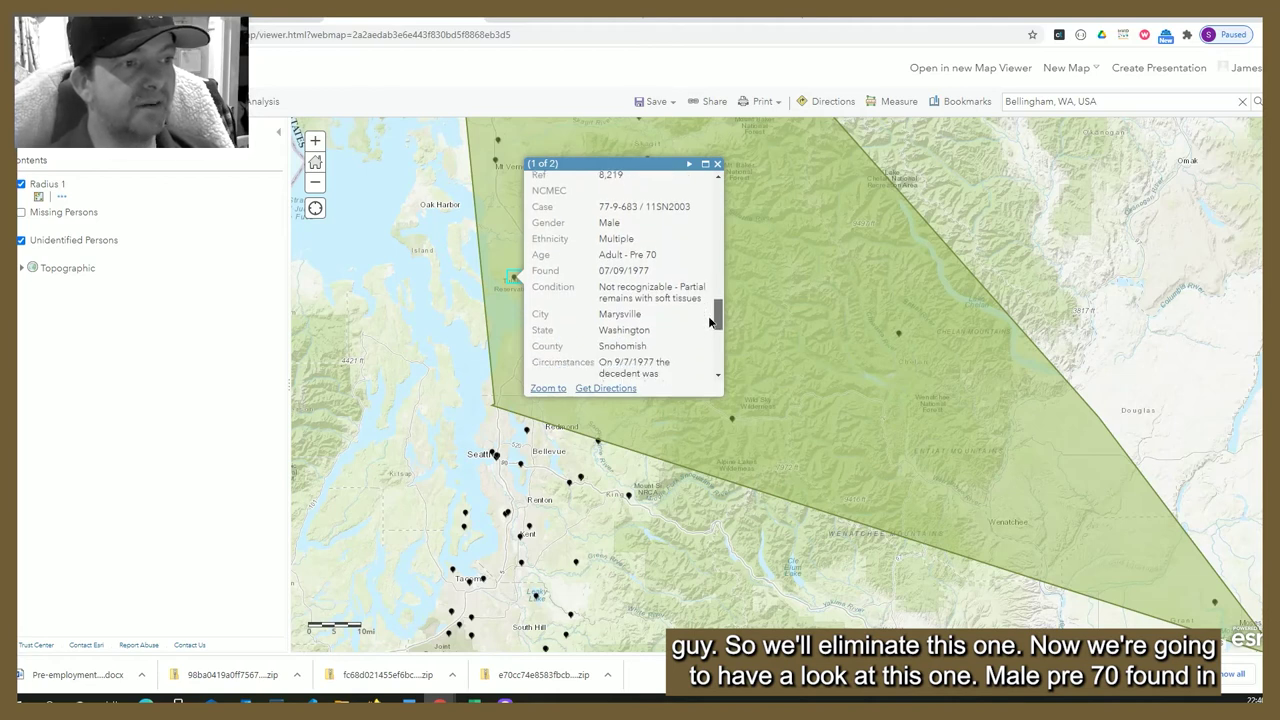
pyautogui.click(717, 165)
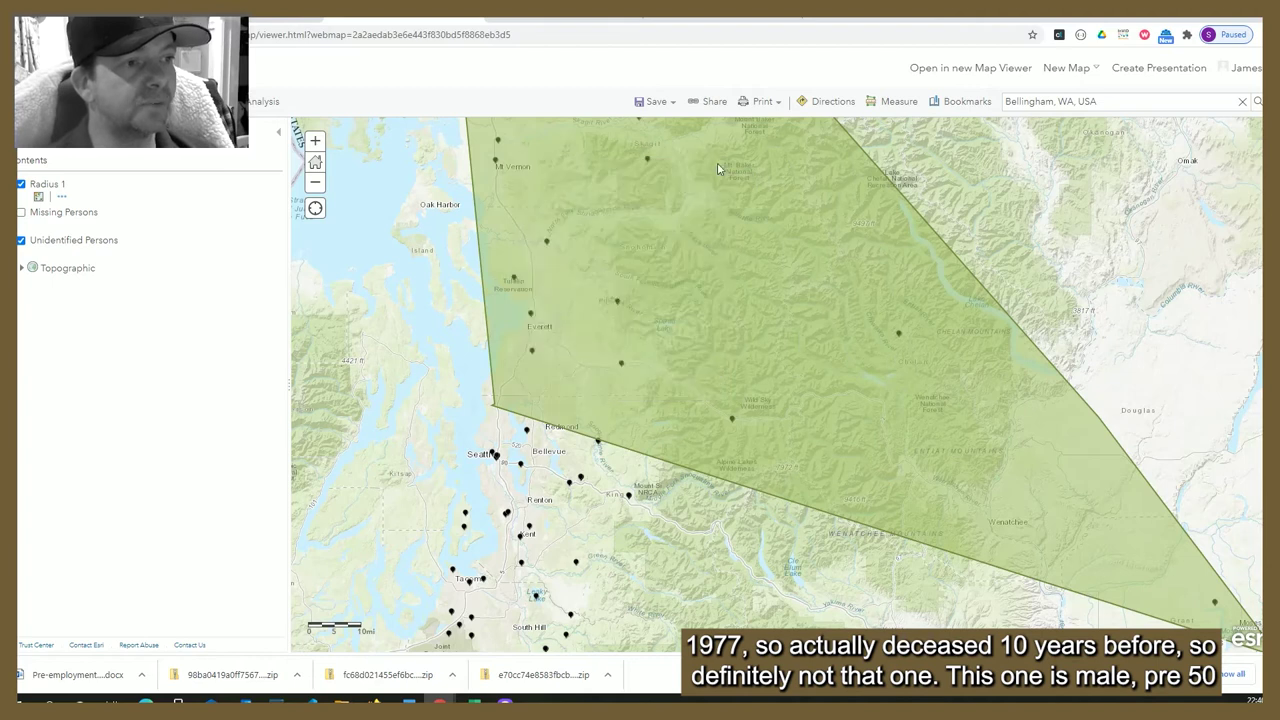
pyautogui.click(531, 315)
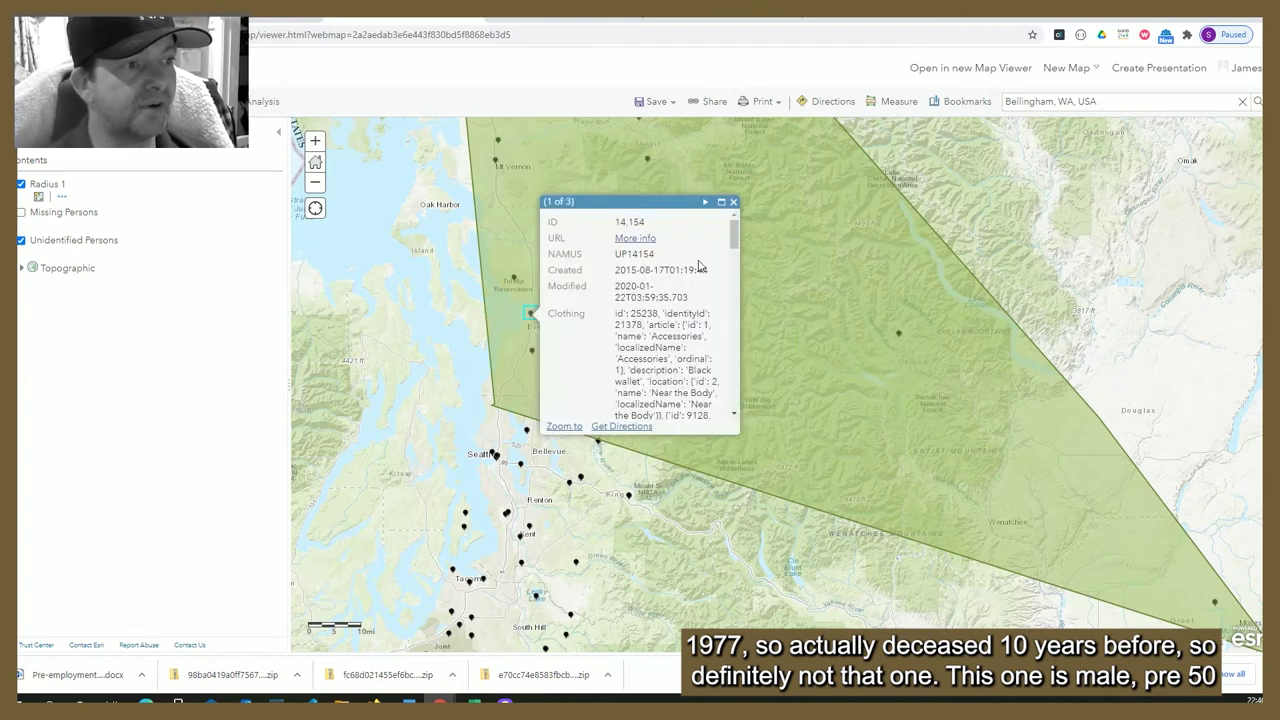
pyautogui.moveTo(735, 236); pyautogui.dragTo(730, 347)
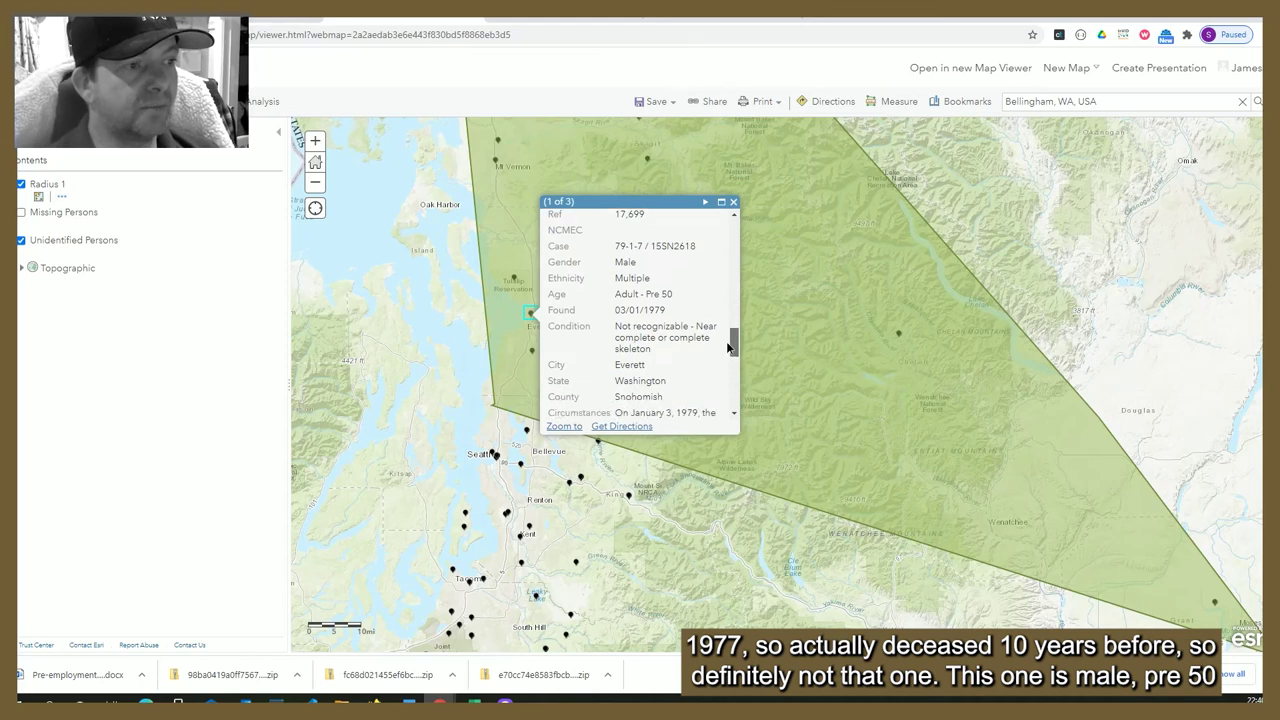
pyautogui.click(733, 202)
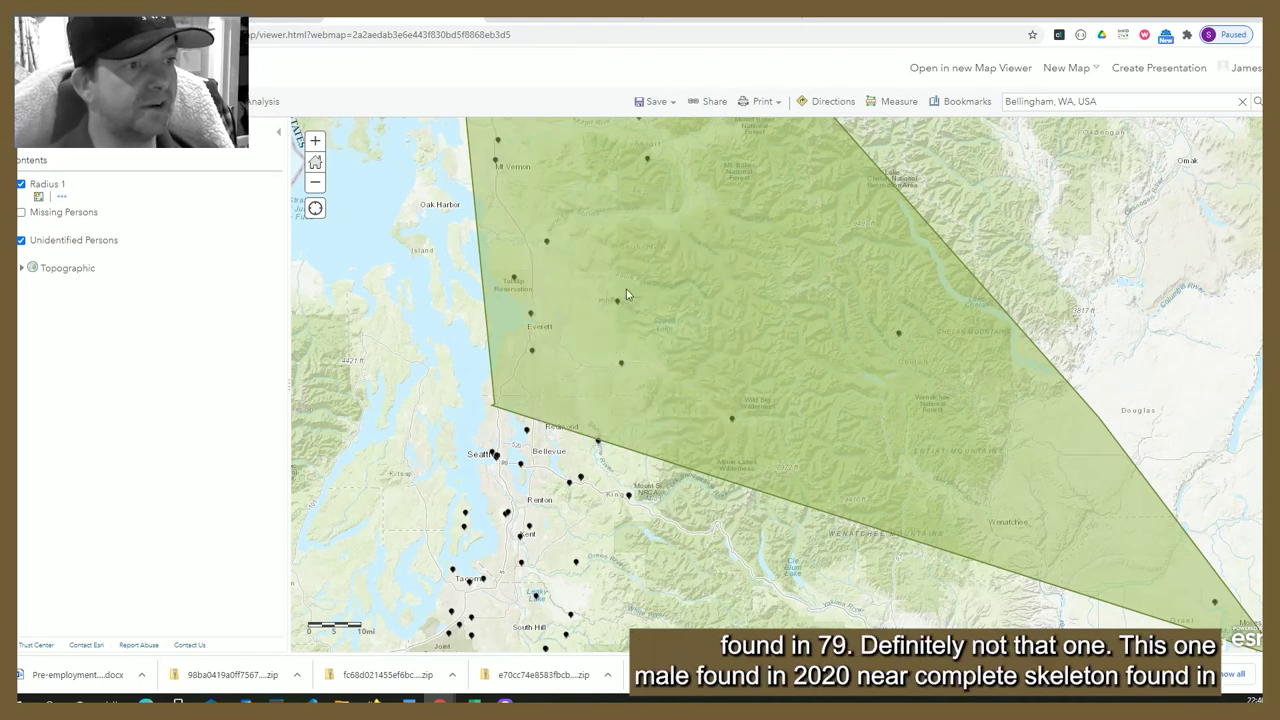
# - Read the map details of the case just south of Everett and open its full NamUs record
pyautogui.click(533, 355)
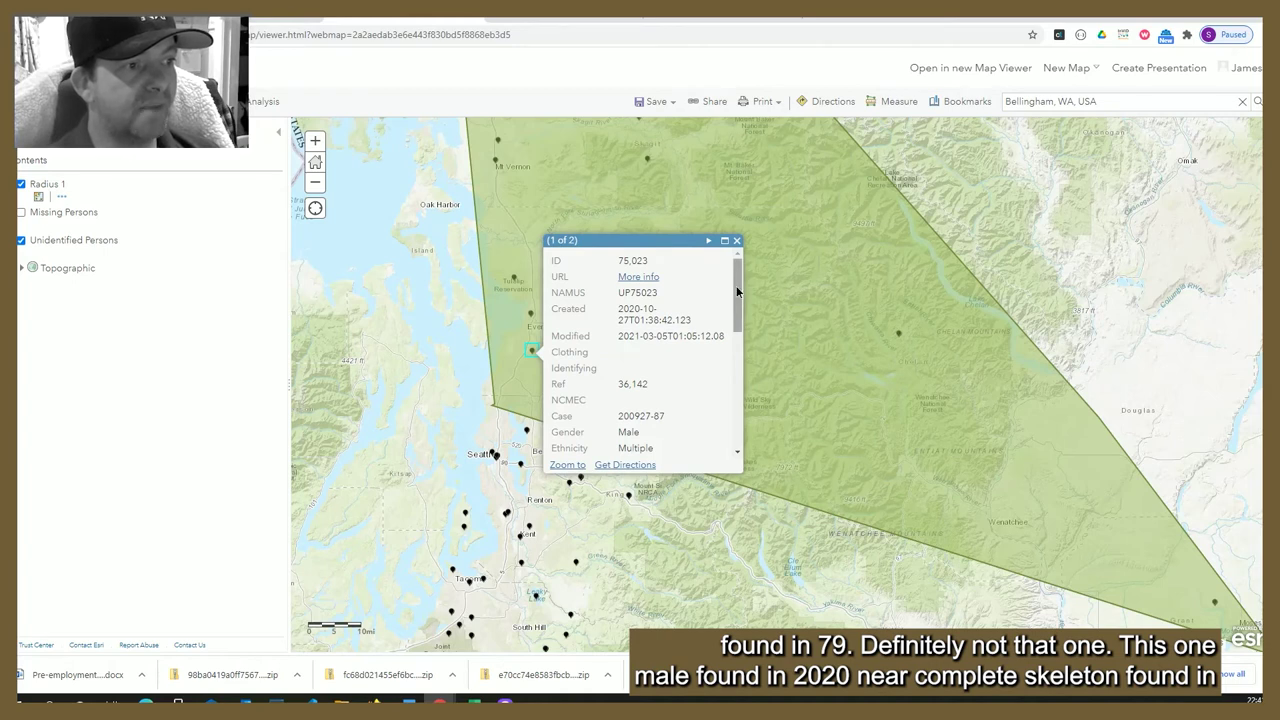
pyautogui.moveTo(737, 291); pyautogui.dragTo(708, 275)
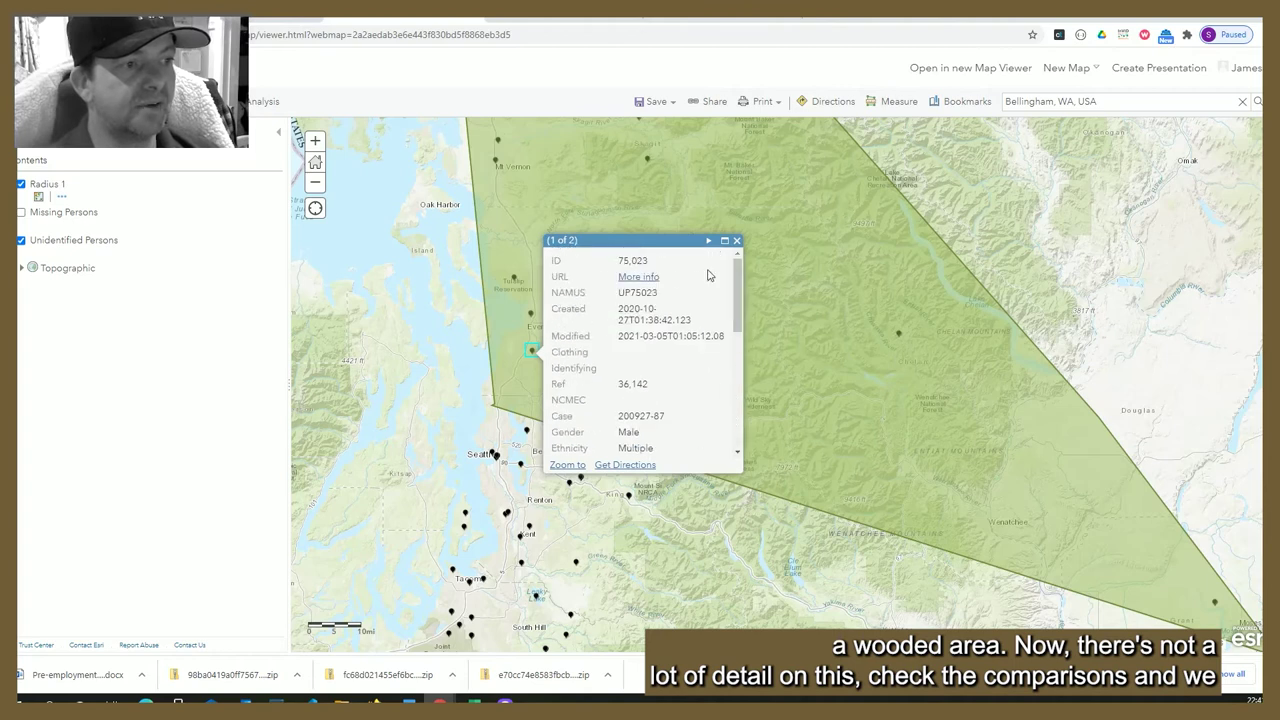
pyautogui.click(640, 279)
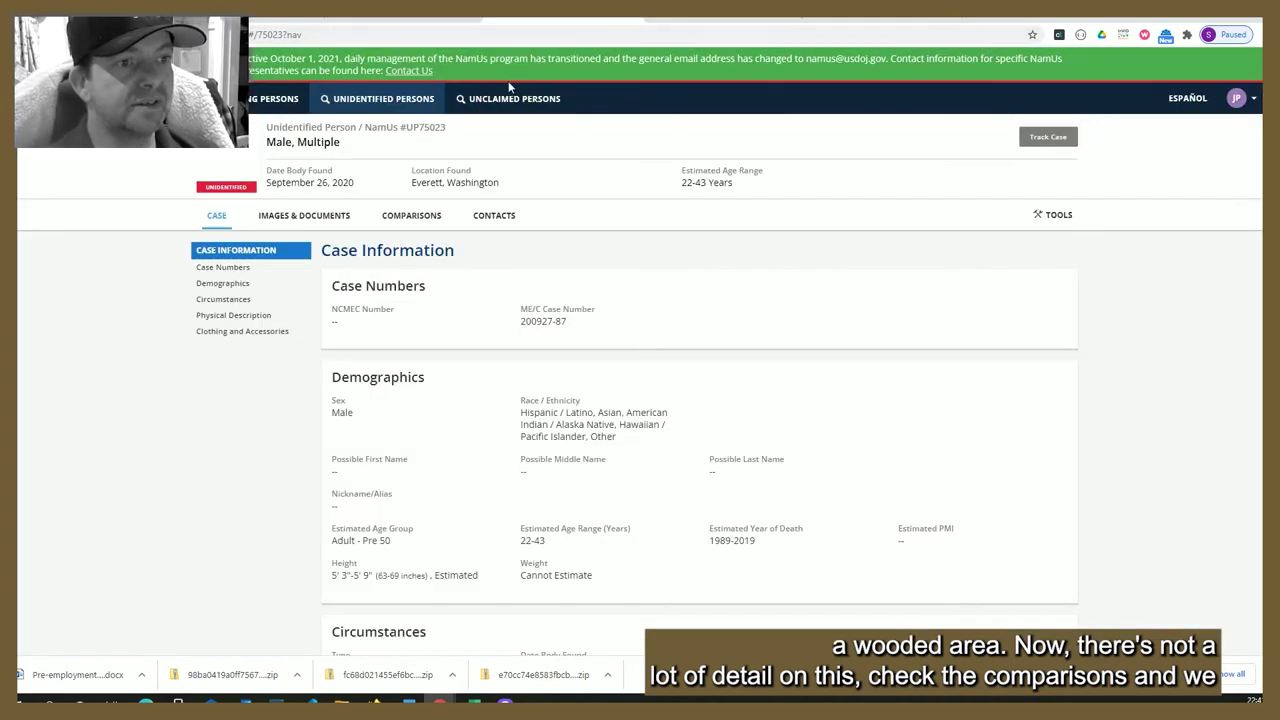
# - Examine both pages of the Everett case's missing person exclusions for the missing man's name
pyautogui.click(414, 222)
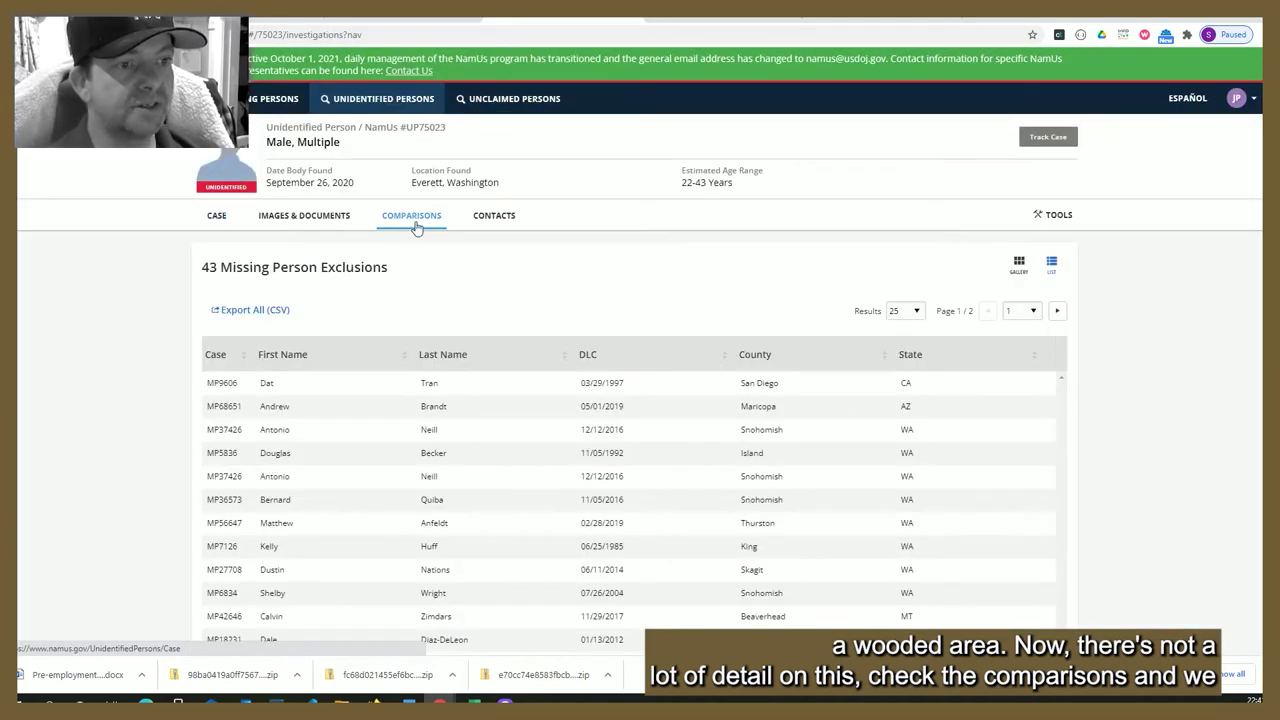
pyautogui.scroll(-1, 371, 363)
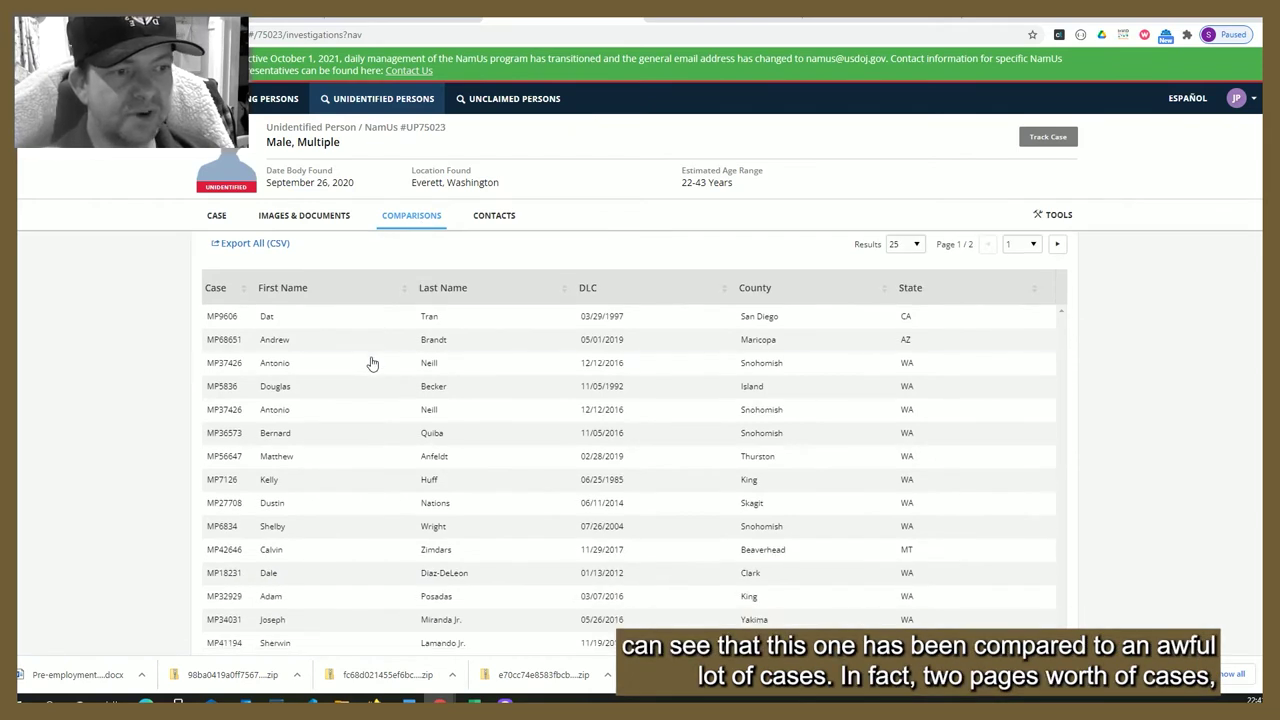
pyautogui.scroll(-1, 460, 391)
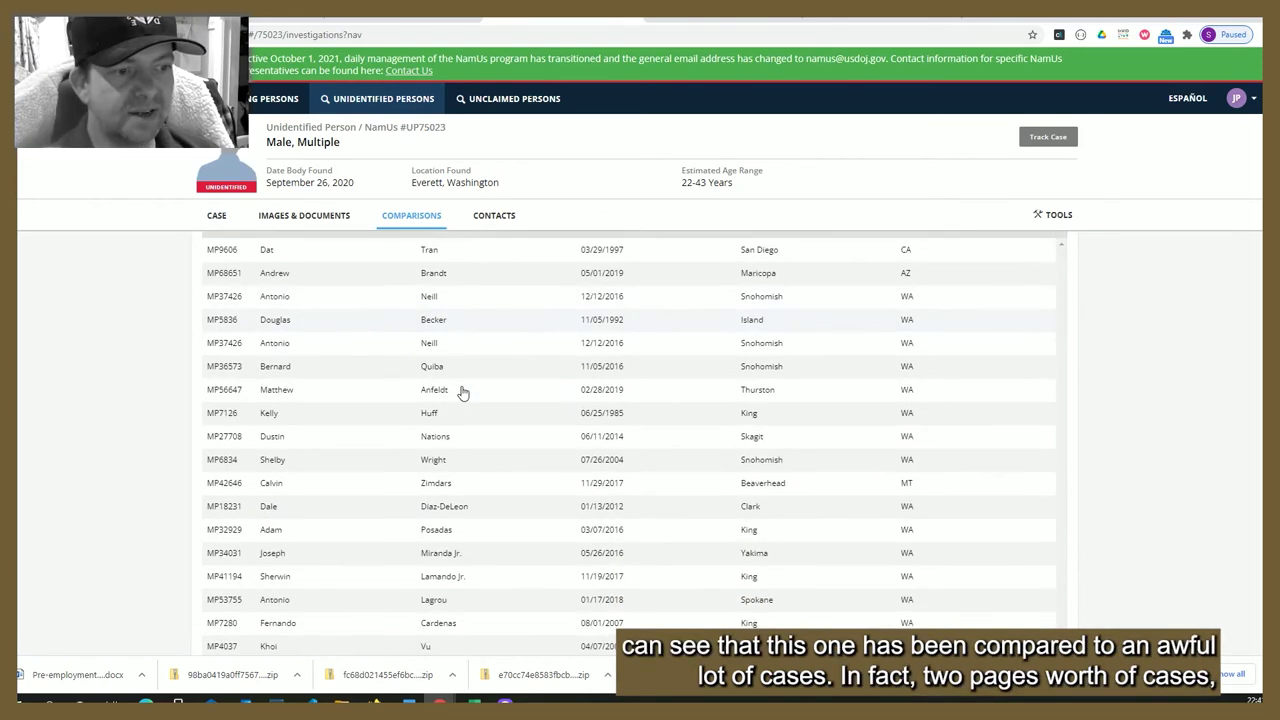
pyautogui.scroll(-4, 463, 393)
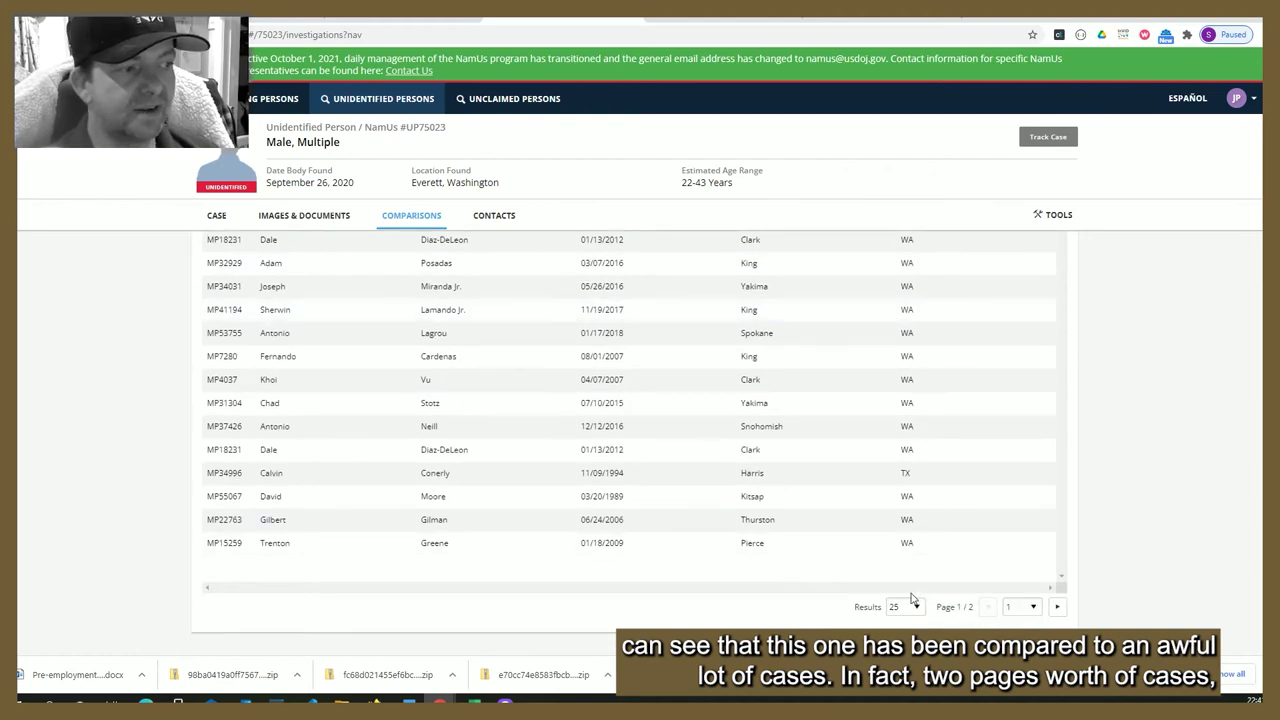
pyautogui.click(1036, 610)
pyautogui.click(1019, 634)
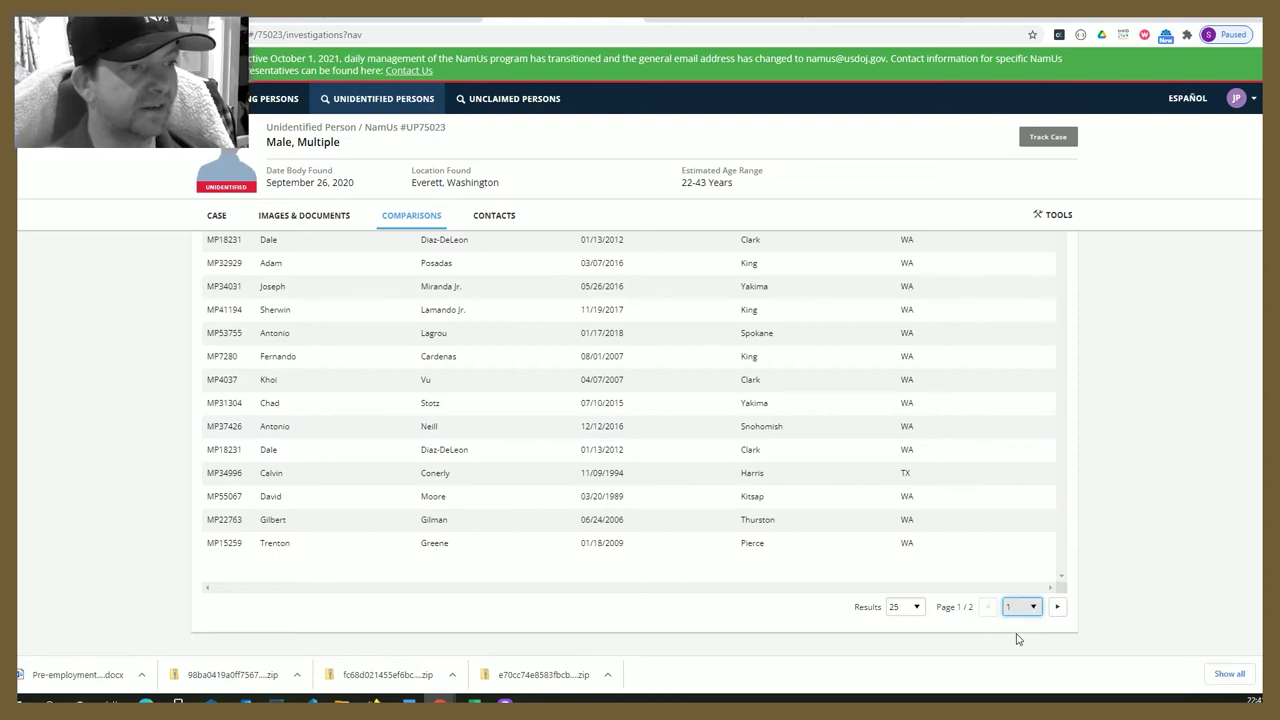
pyautogui.press('Down')
pyautogui.scroll(2, 363, 363)
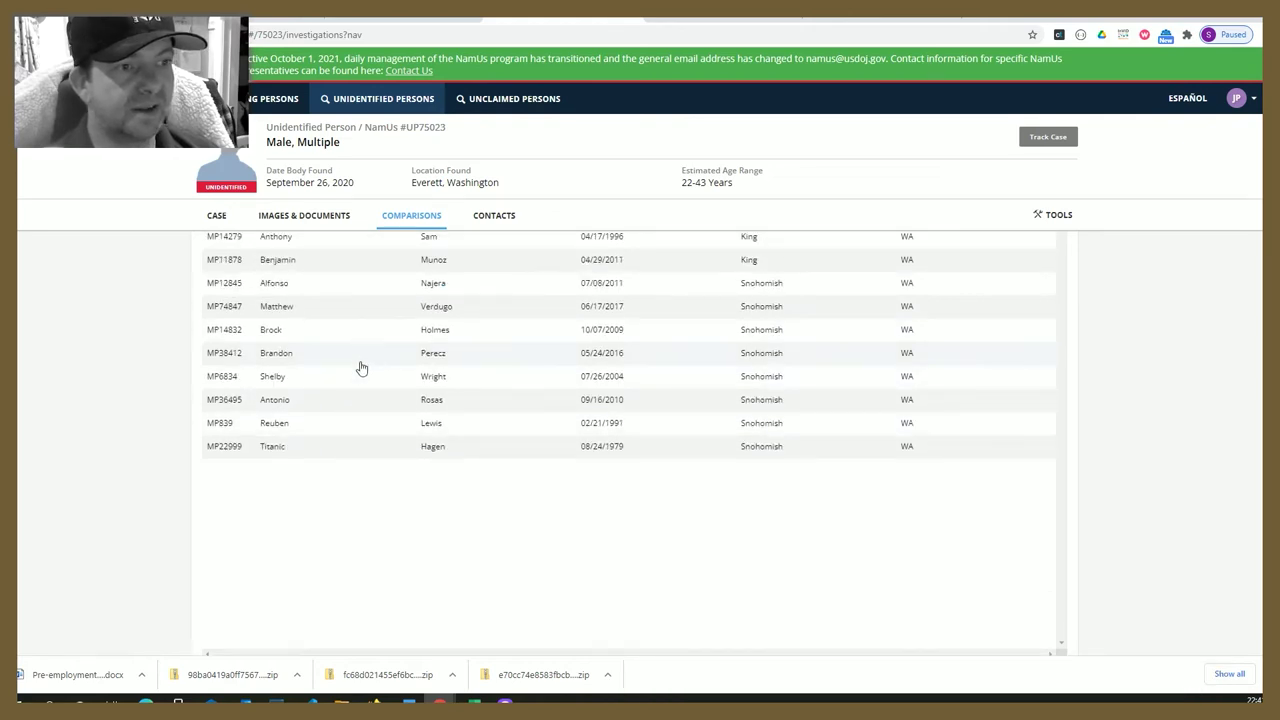
pyautogui.scroll(3, 362, 369)
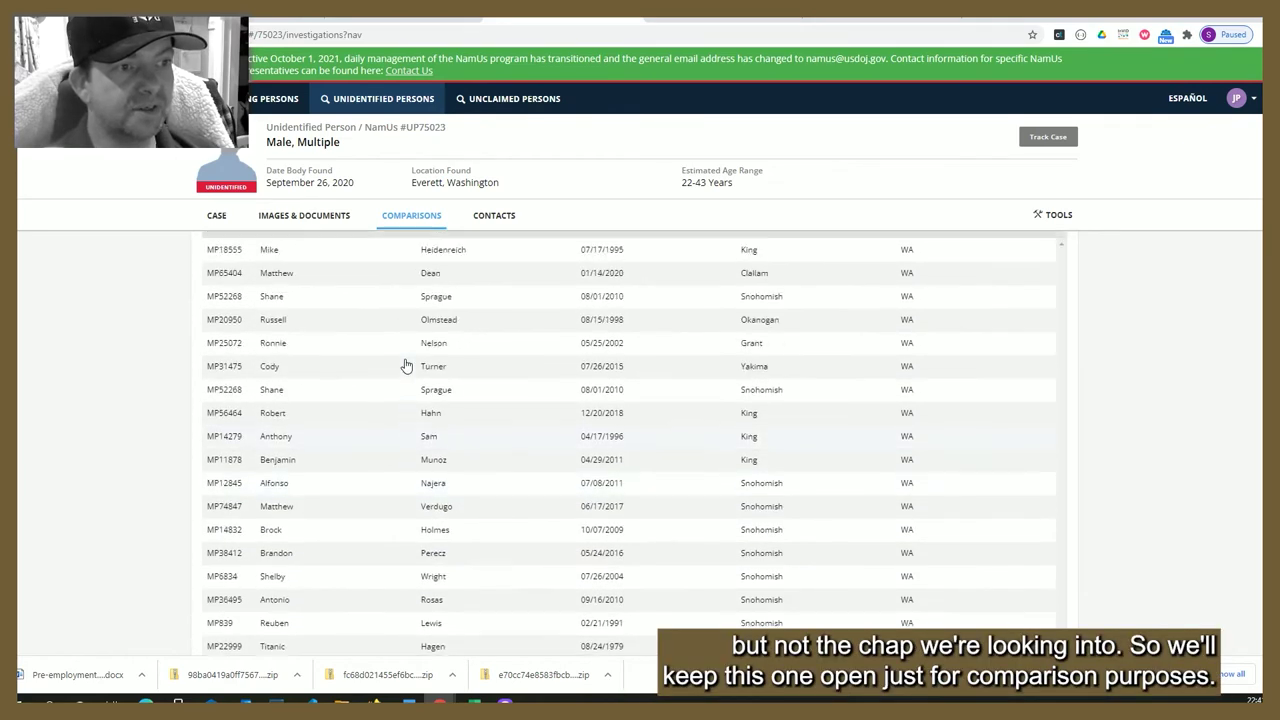
pyautogui.scroll(1, 406, 366)
pyautogui.scroll(-3, 405, 366)
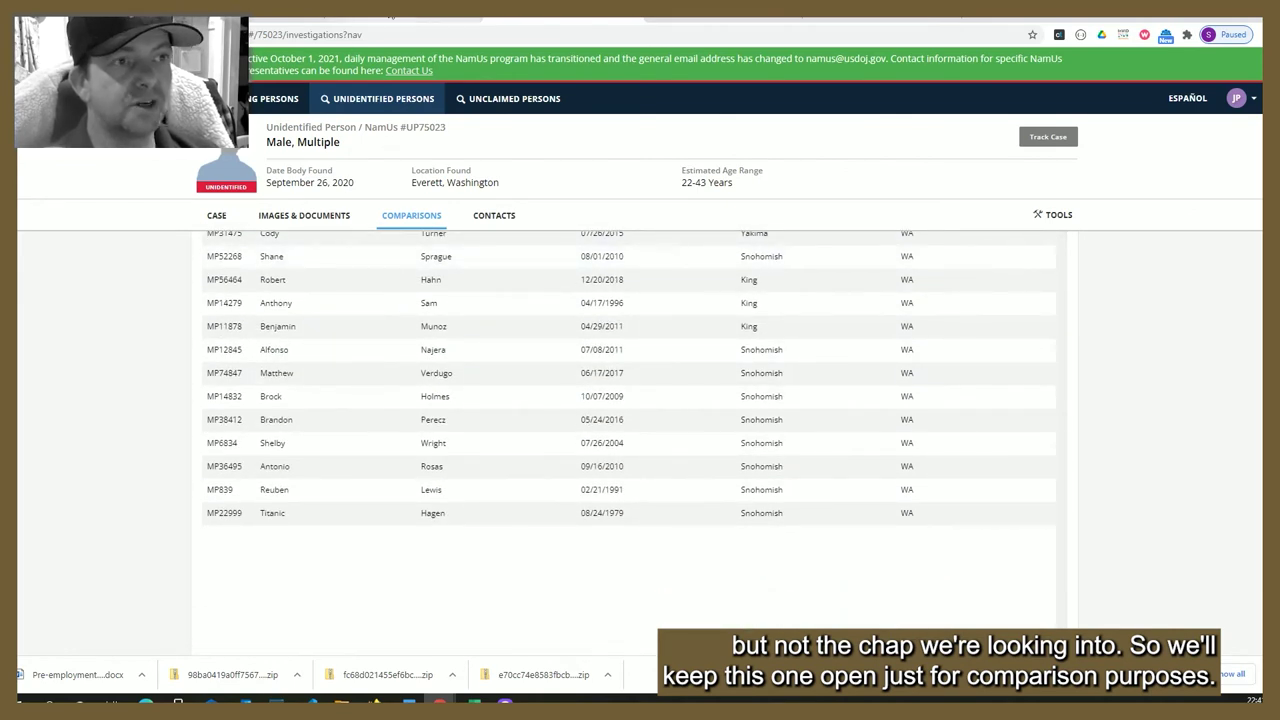
# - Return to the map, dismiss the Everett case details, and bring the drawn area's northern part up to Bellingham into view
pyautogui.click(380, 17)
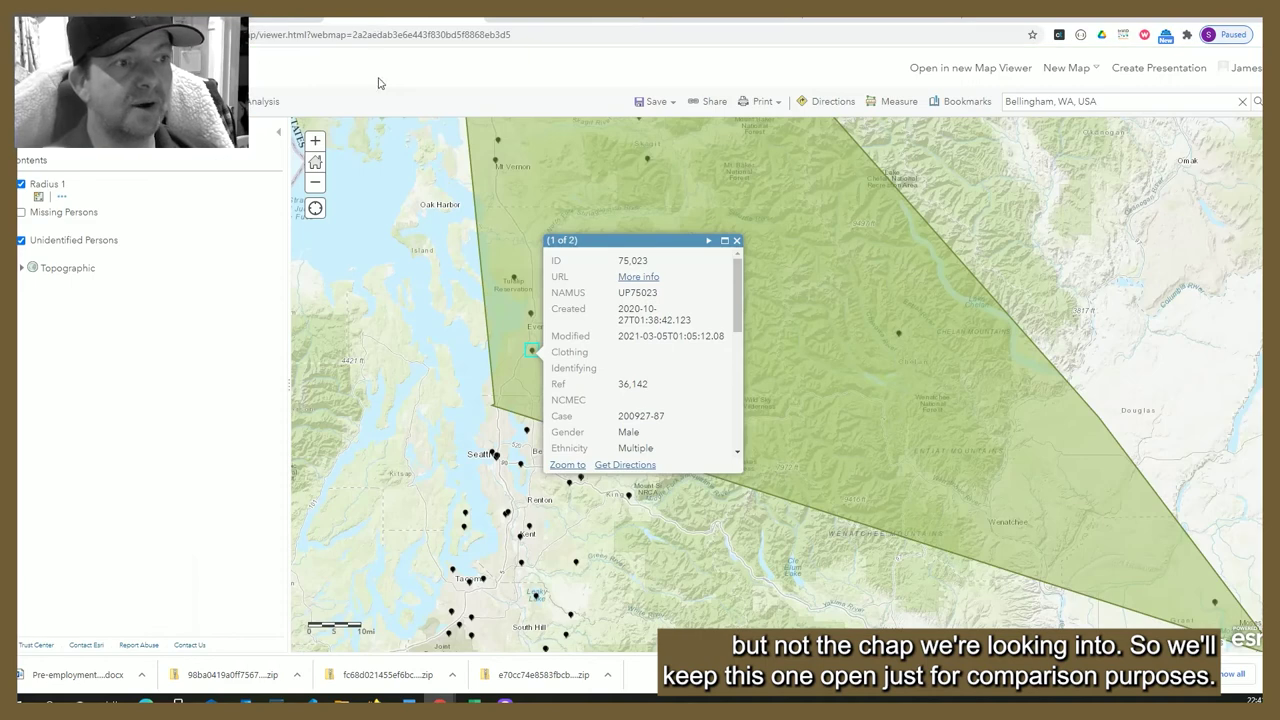
pyautogui.click(735, 242)
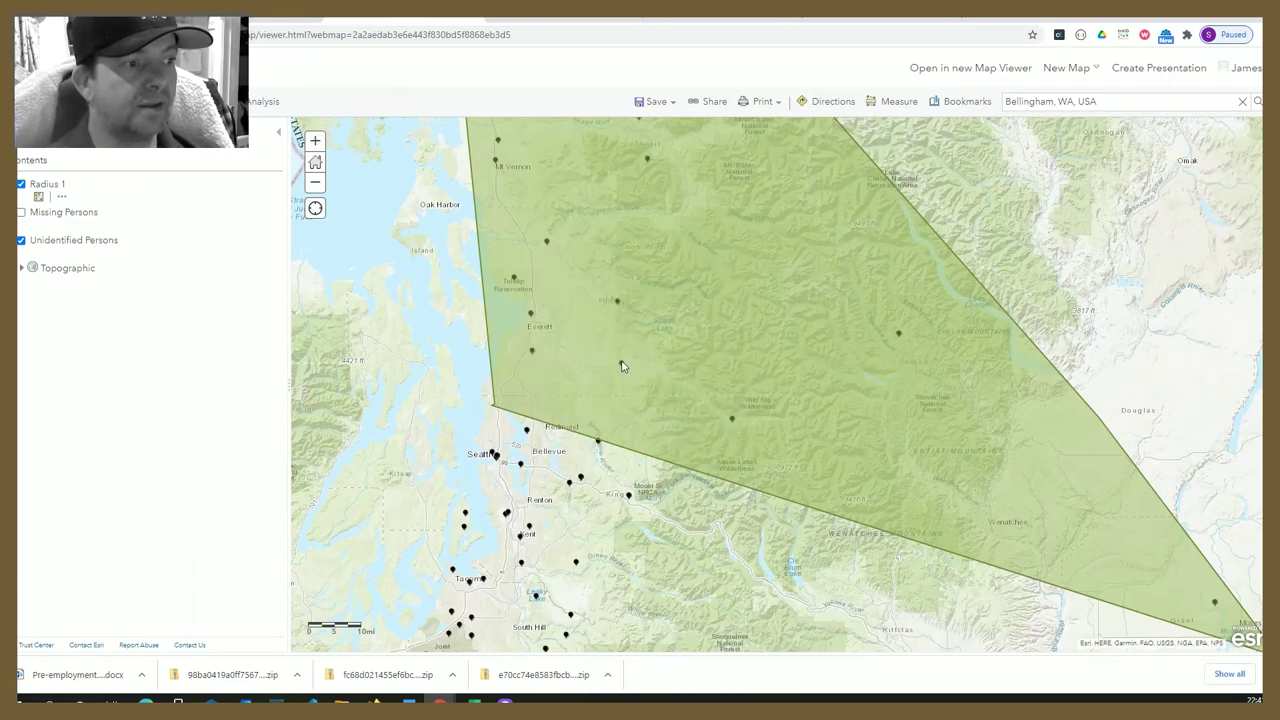
pyautogui.scroll(1, 583, 280)
pyautogui.scroll(-1, 583, 290)
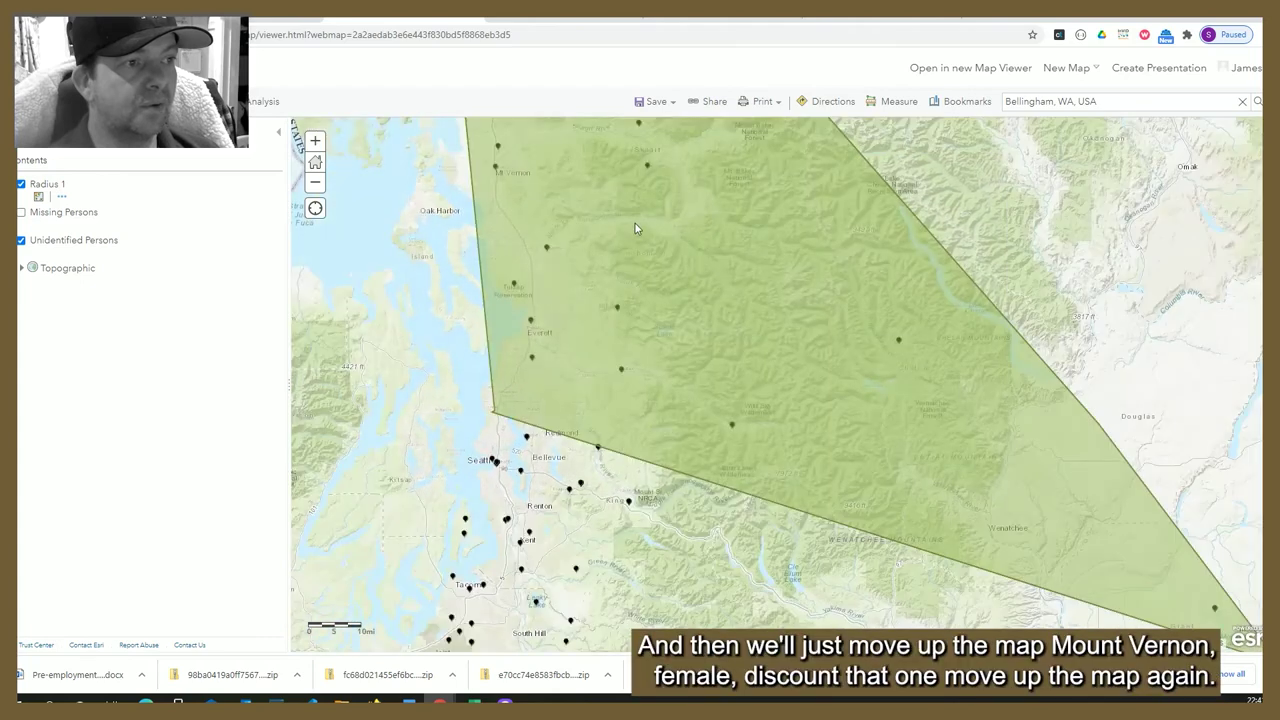
pyautogui.moveTo(635, 228); pyautogui.dragTo(603, 346)
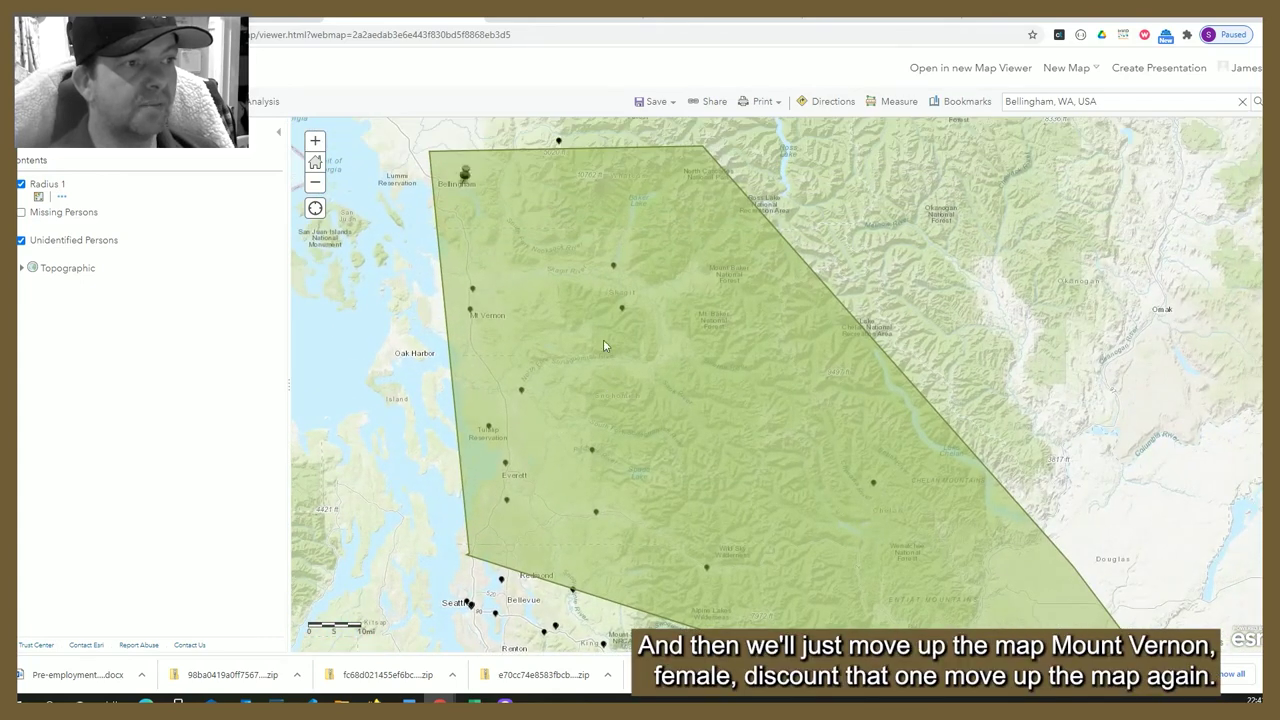
# - Check the gender, age and date found of the case at Mount Vernon on the map, dismissing its details
pyautogui.click(470, 311)
pyautogui.moveTo(676, 232); pyautogui.dragTo(671, 319)
pyautogui.click(675, 196)
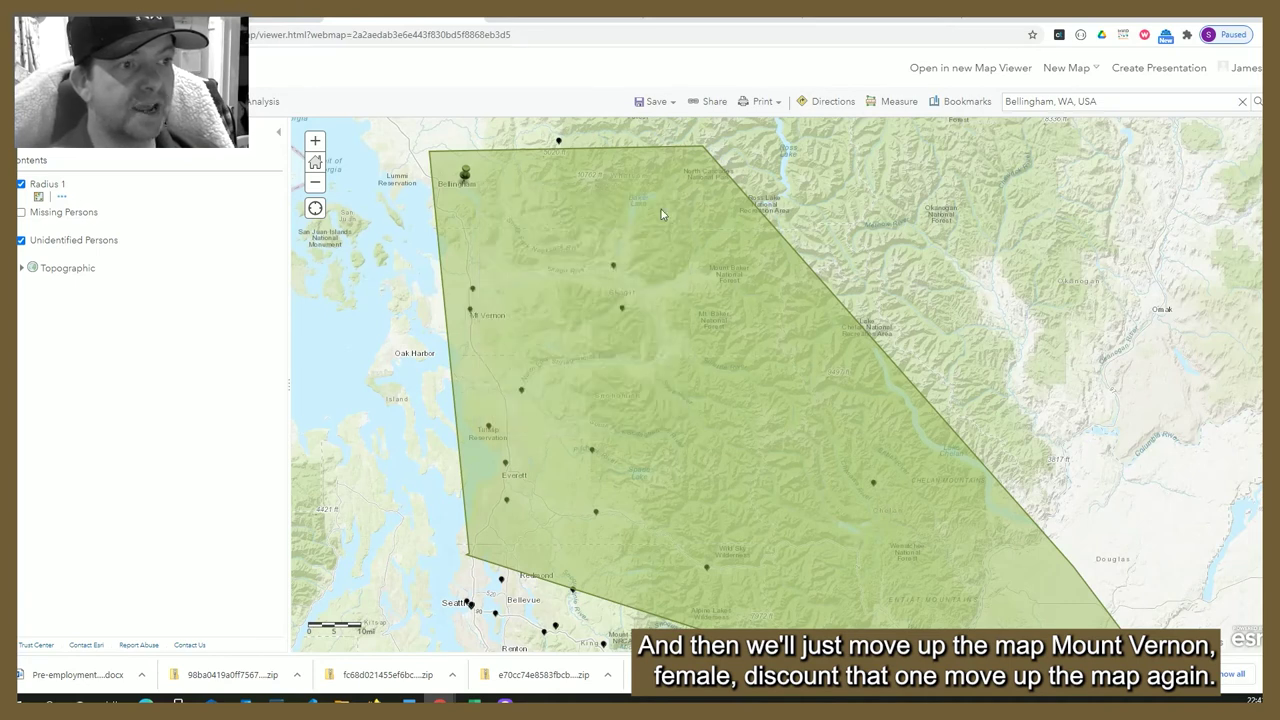
# - Read the map details of the case just north of Mount Vernon and open its full NamUs record
pyautogui.click(473, 290)
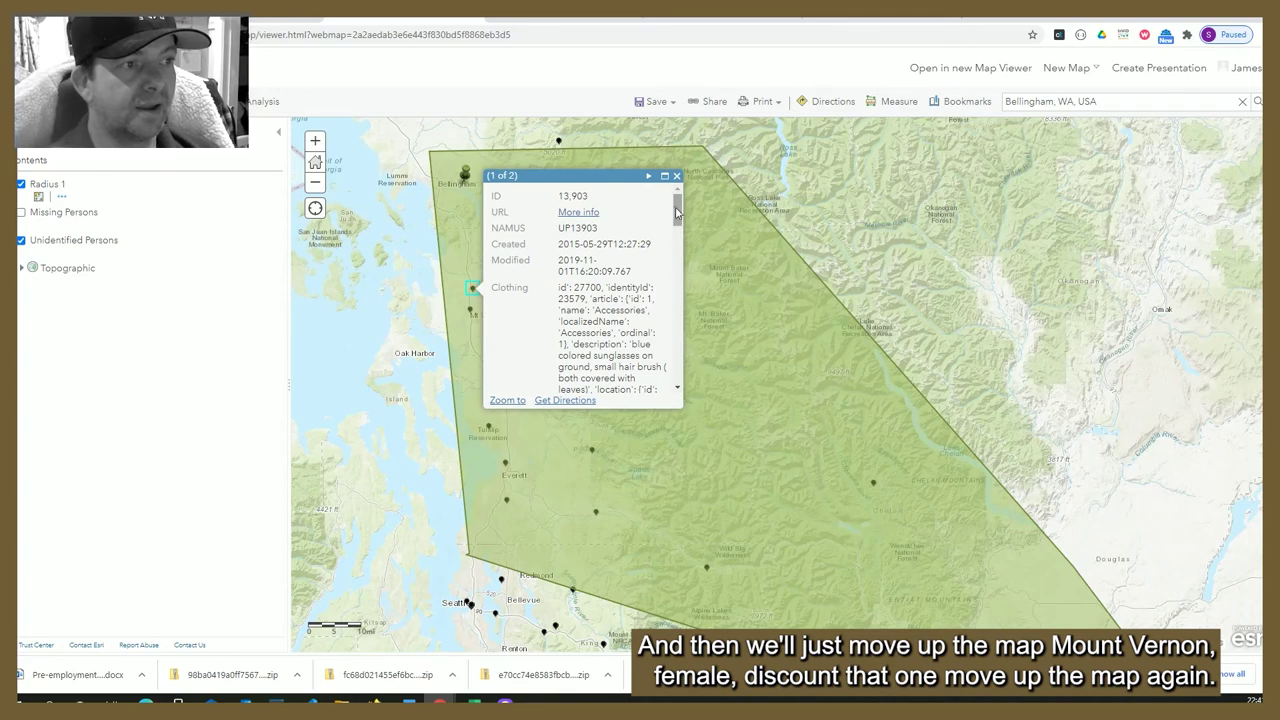
pyautogui.moveTo(677, 210); pyautogui.dragTo(673, 333)
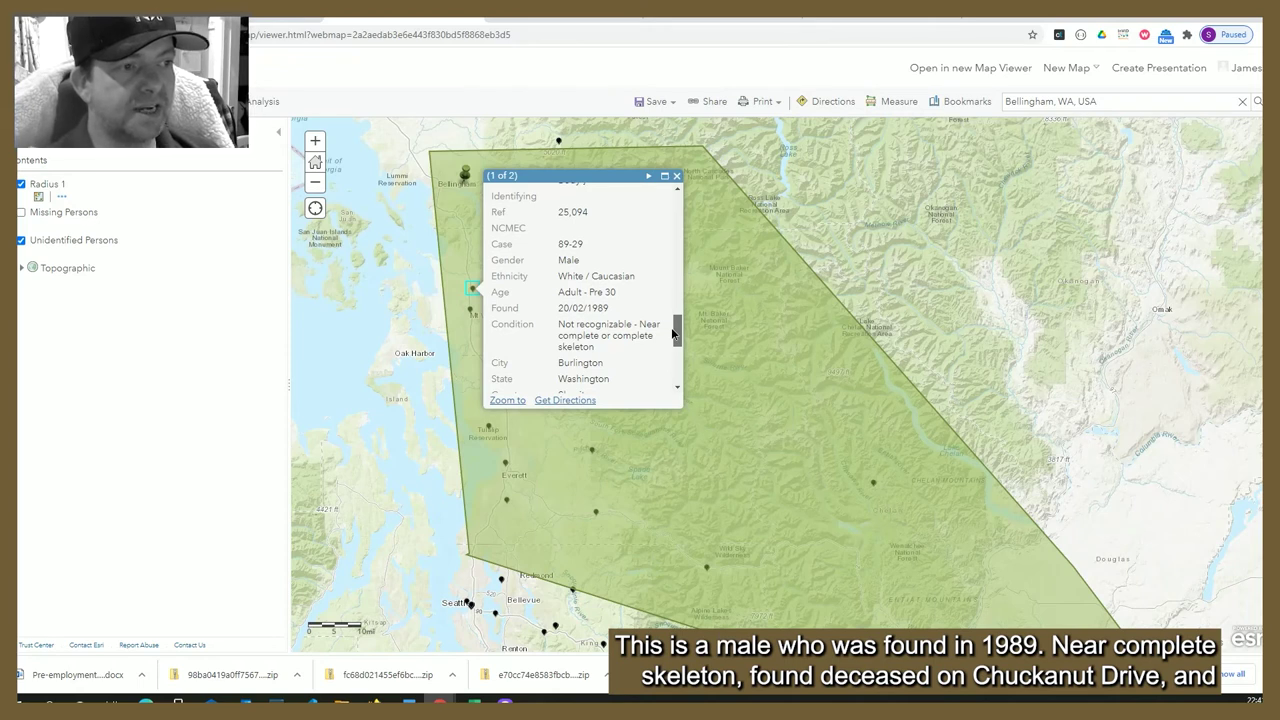
pyautogui.moveTo(673, 328); pyautogui.dragTo(674, 360)
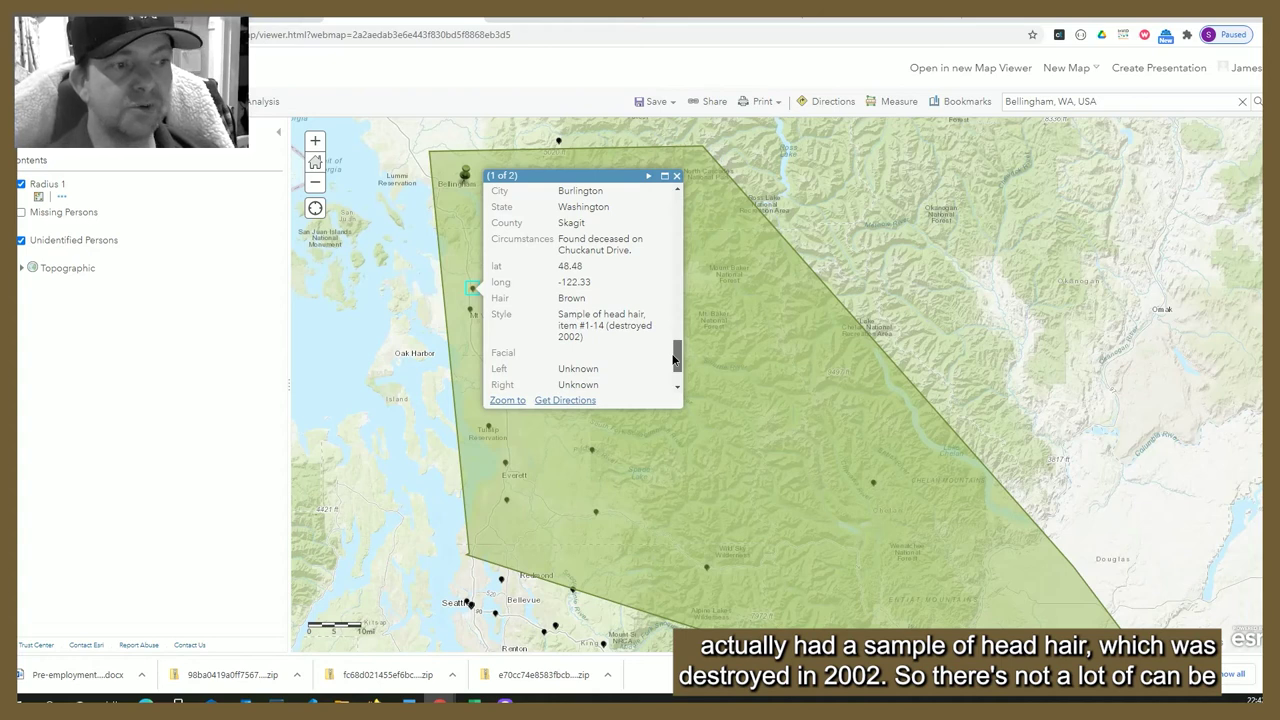
pyautogui.moveTo(674, 360); pyautogui.dragTo(674, 205)
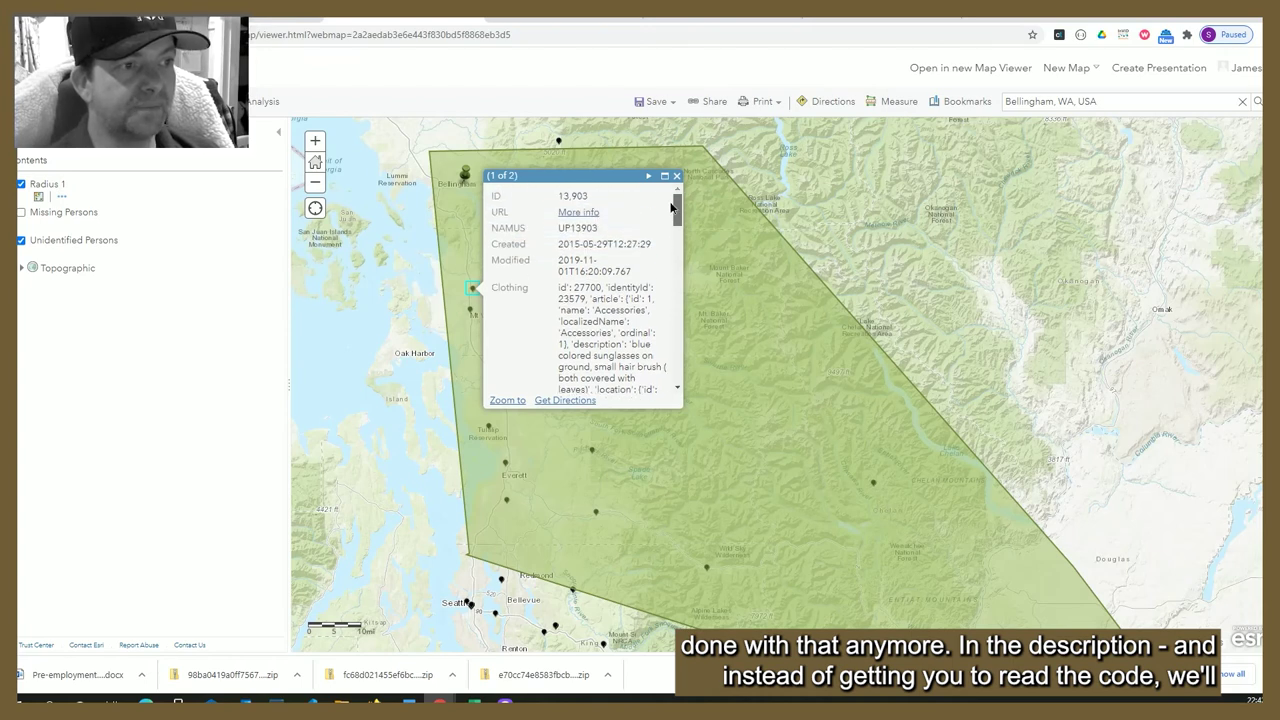
pyautogui.click(585, 219)
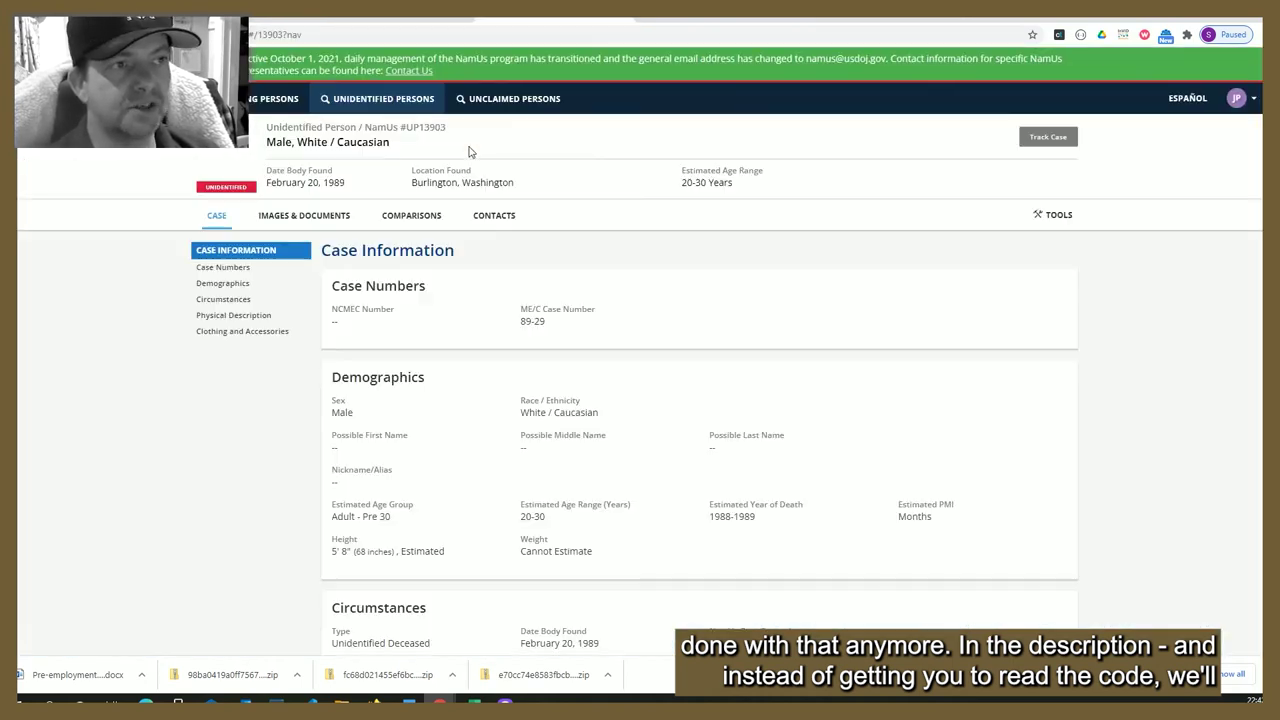
# - Check the Burlington case's missing person exclusions and read its demographics, circumstances, physical description and clothing
pyautogui.click(406, 217)
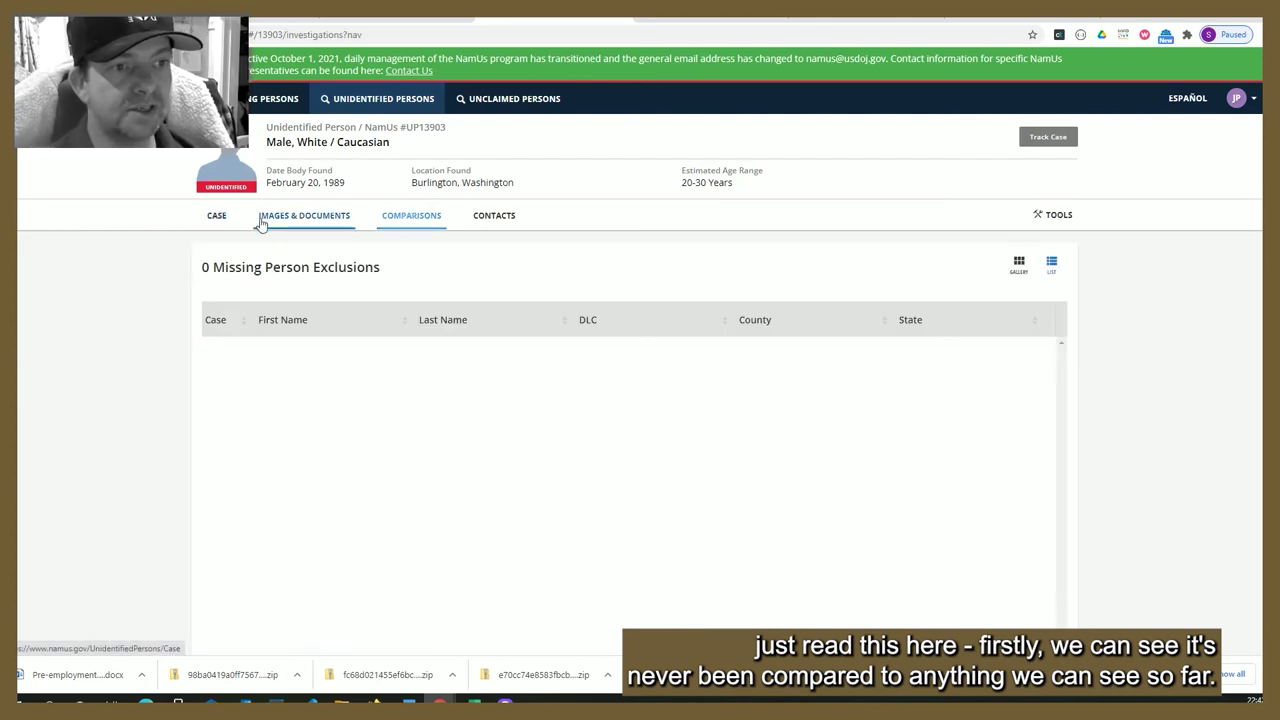
pyautogui.click(215, 218)
pyautogui.scroll(-1, 602, 405)
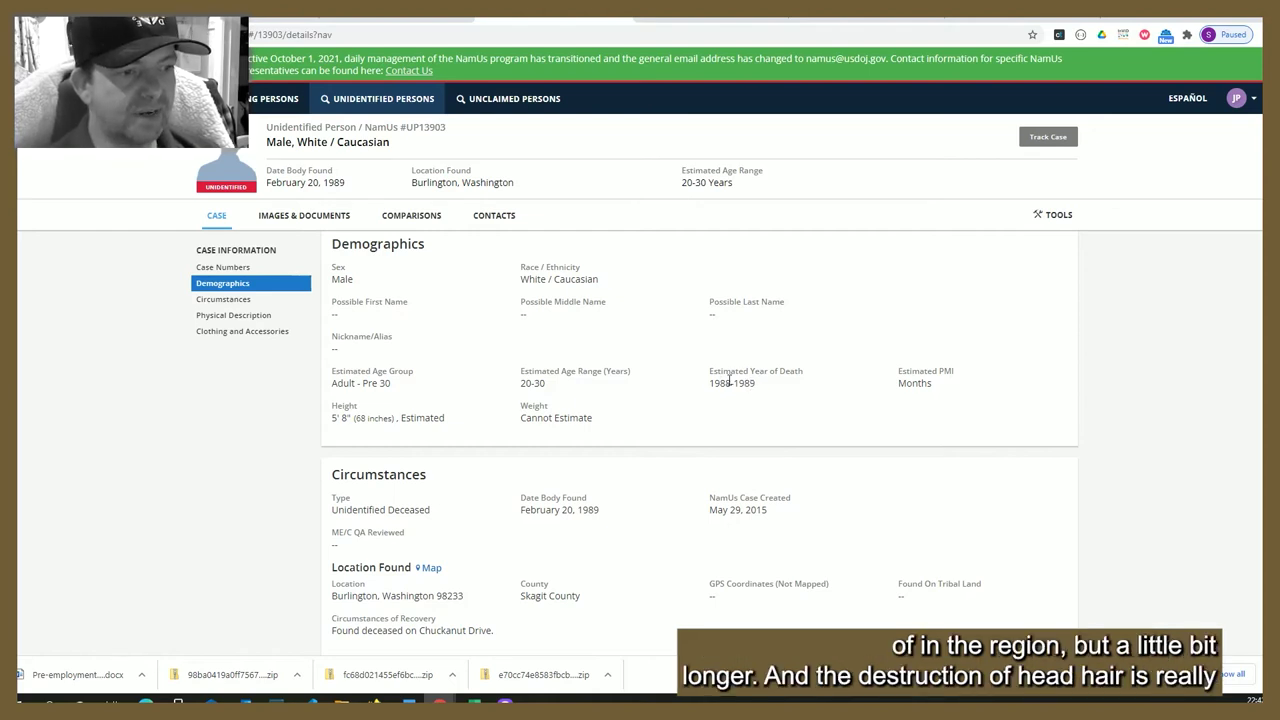
pyautogui.scroll(-2, 669, 397)
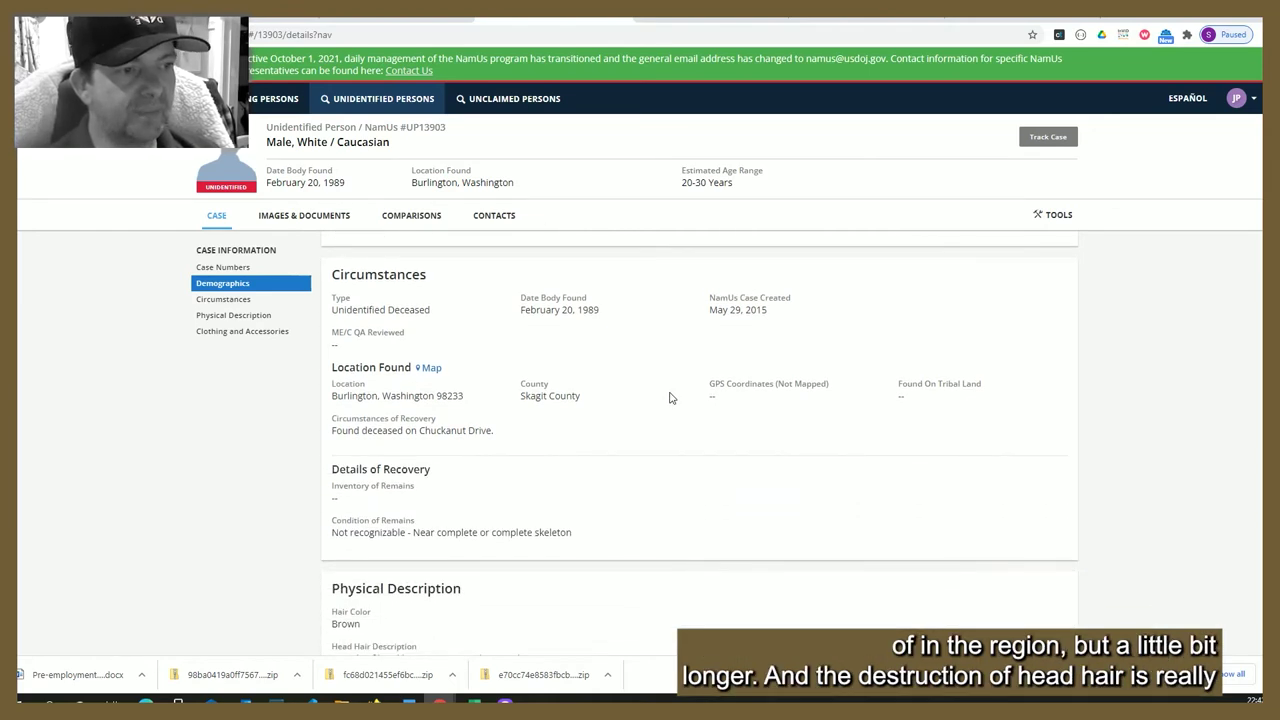
pyautogui.scroll(-2, 669, 397)
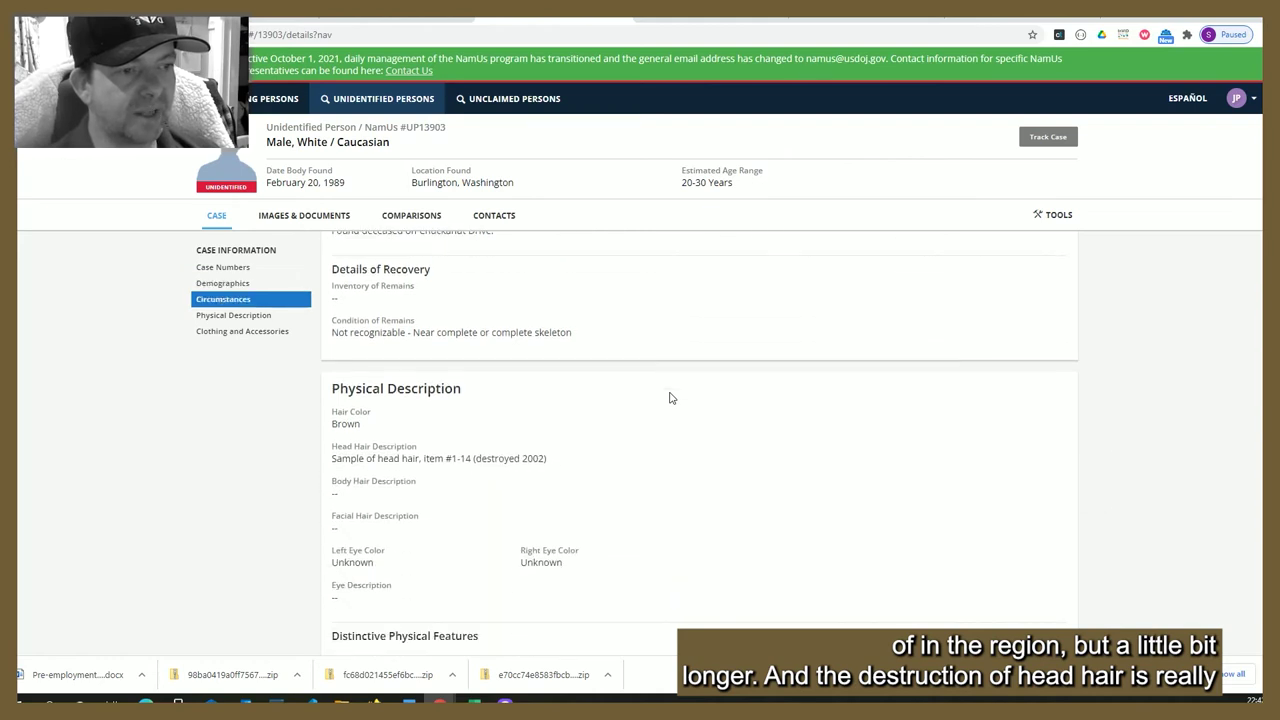
pyautogui.scroll(-1, 669, 397)
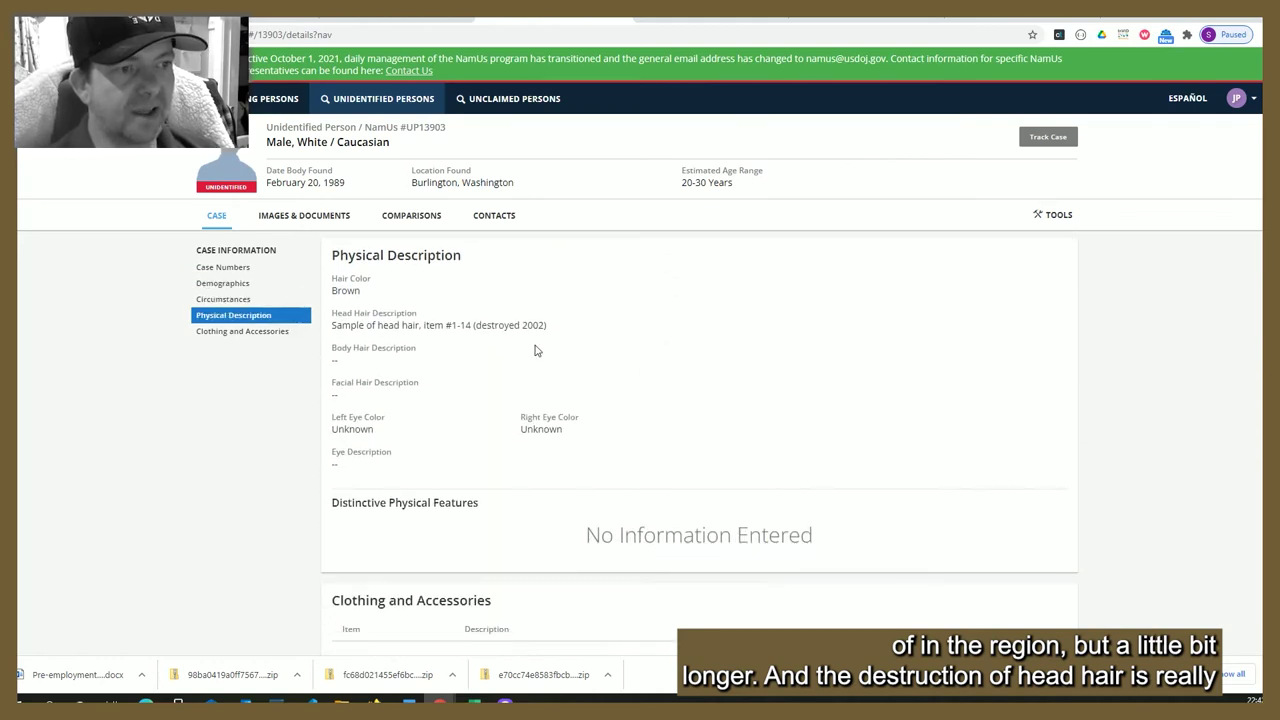
pyautogui.scroll(-3, 480, 360)
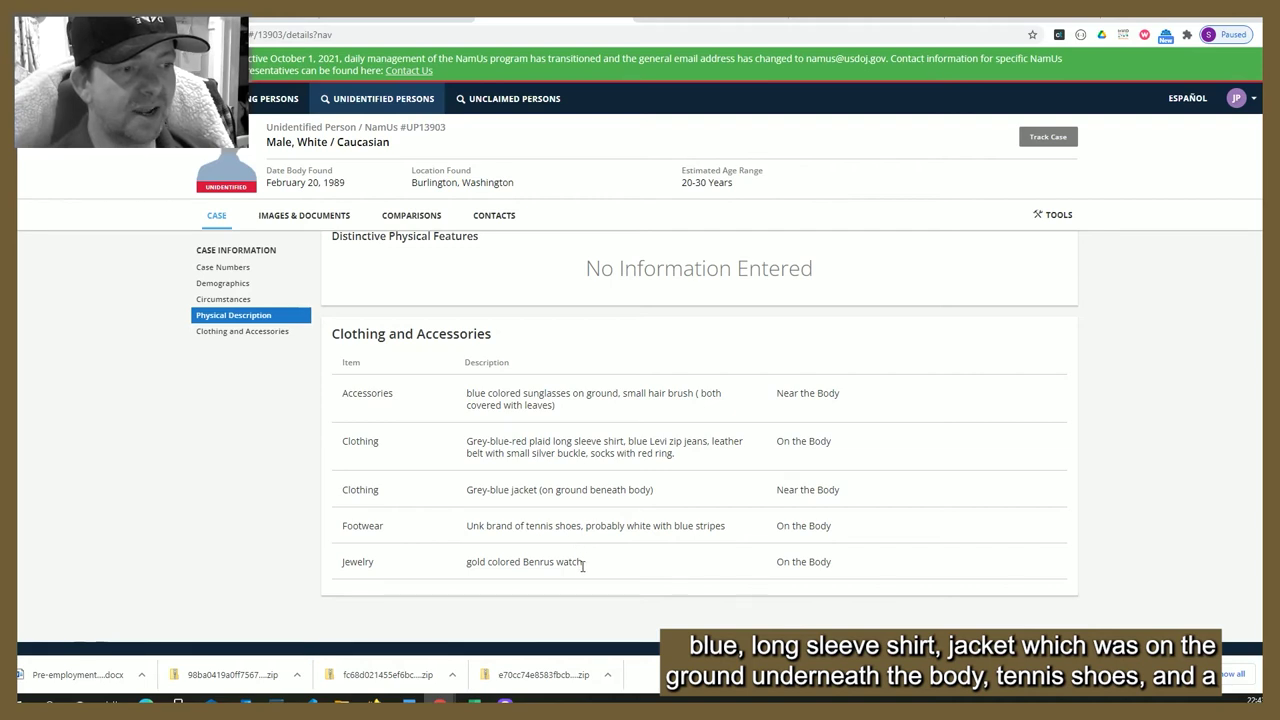
pyautogui.scroll(3, 584, 570)
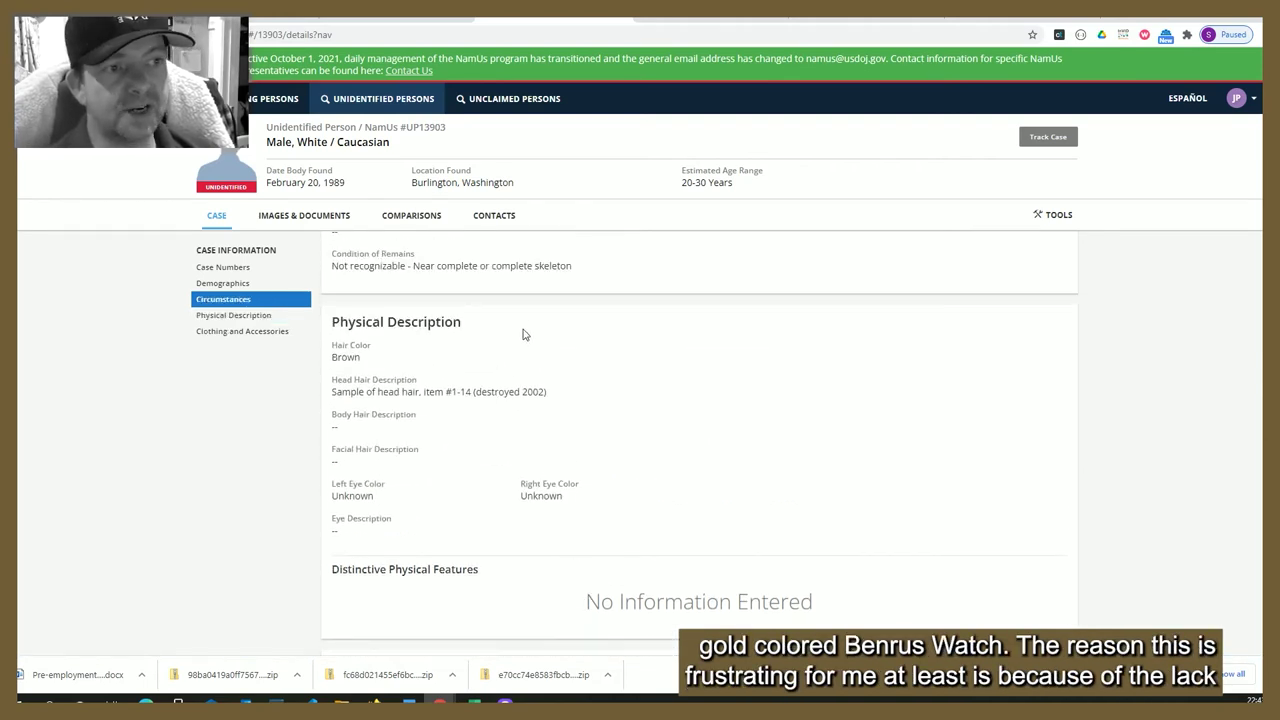
# - Switch to the missing man's NamUs record and review his physical description, clothing, circumstances and demographics for comparison
pyautogui.hotkey('ctrl', 'Tab')
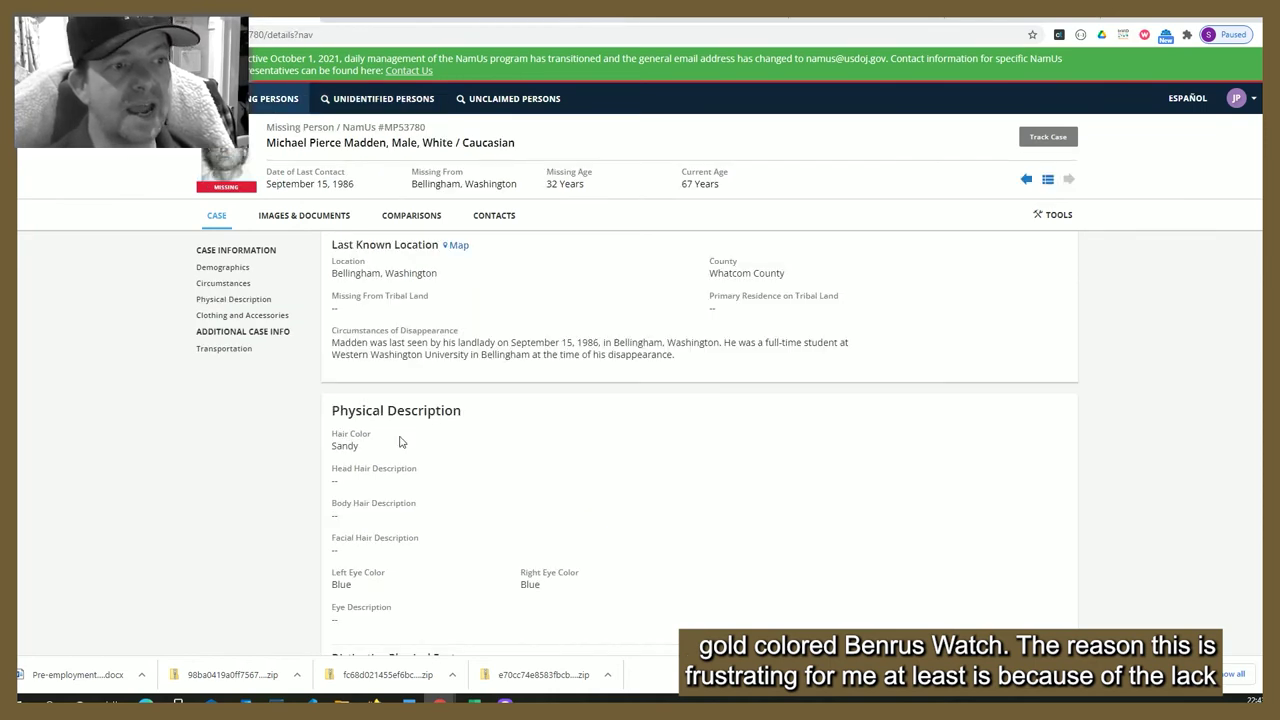
pyautogui.scroll(-4, 521, 390)
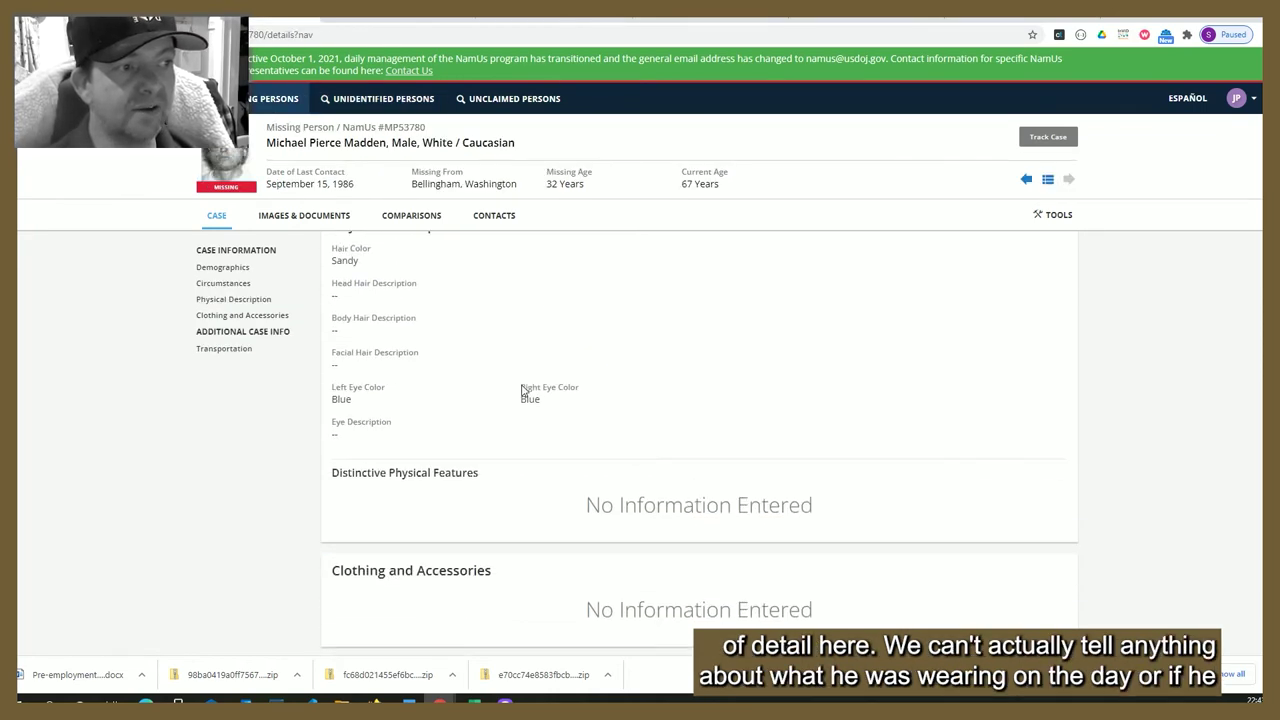
pyautogui.scroll(3, 521, 390)
pyautogui.scroll(5, 521, 390)
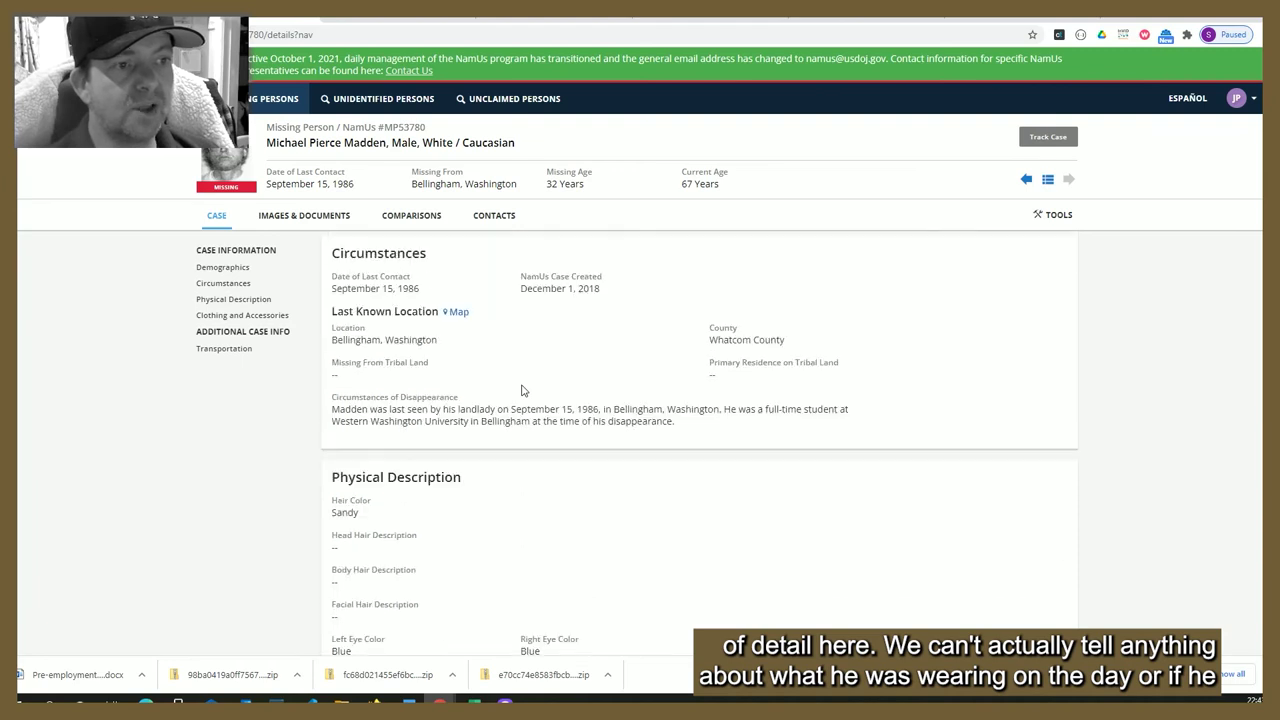
pyautogui.scroll(2, 521, 390)
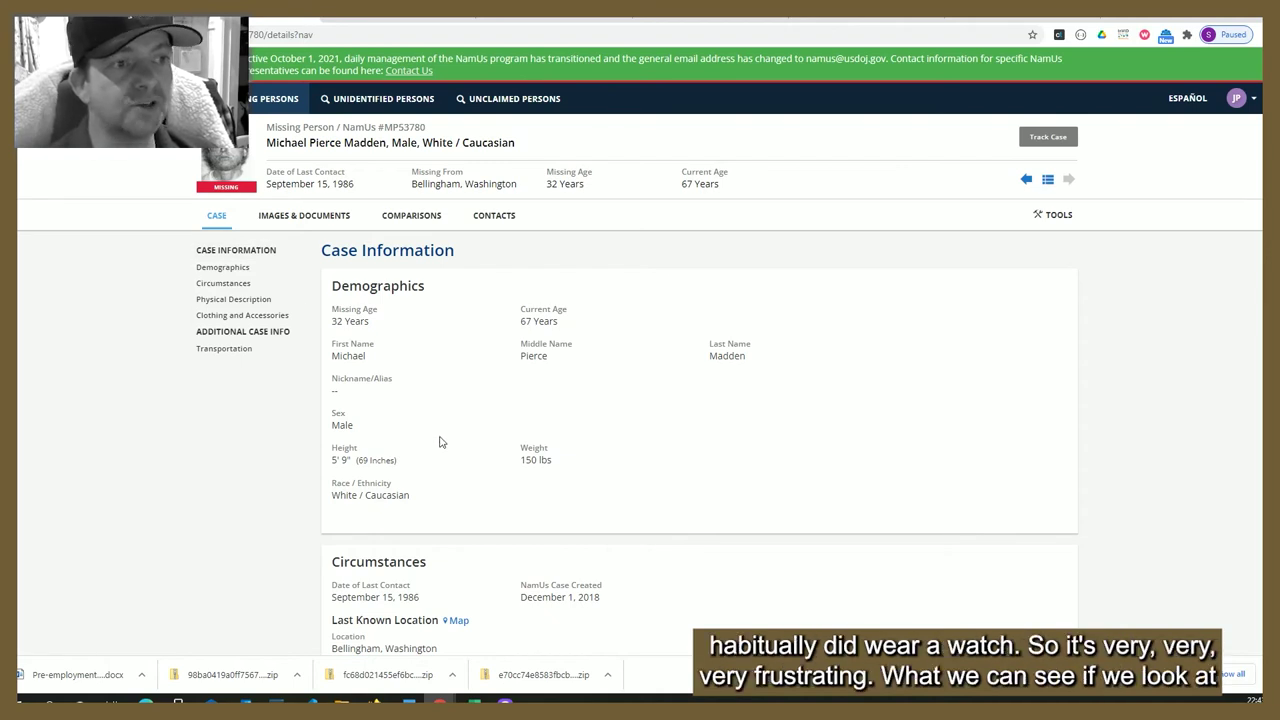
# - Examine the missing man's unidentified person exclusions, viewing and closing the exclusion details of the Stafford County case
pyautogui.click(407, 219)
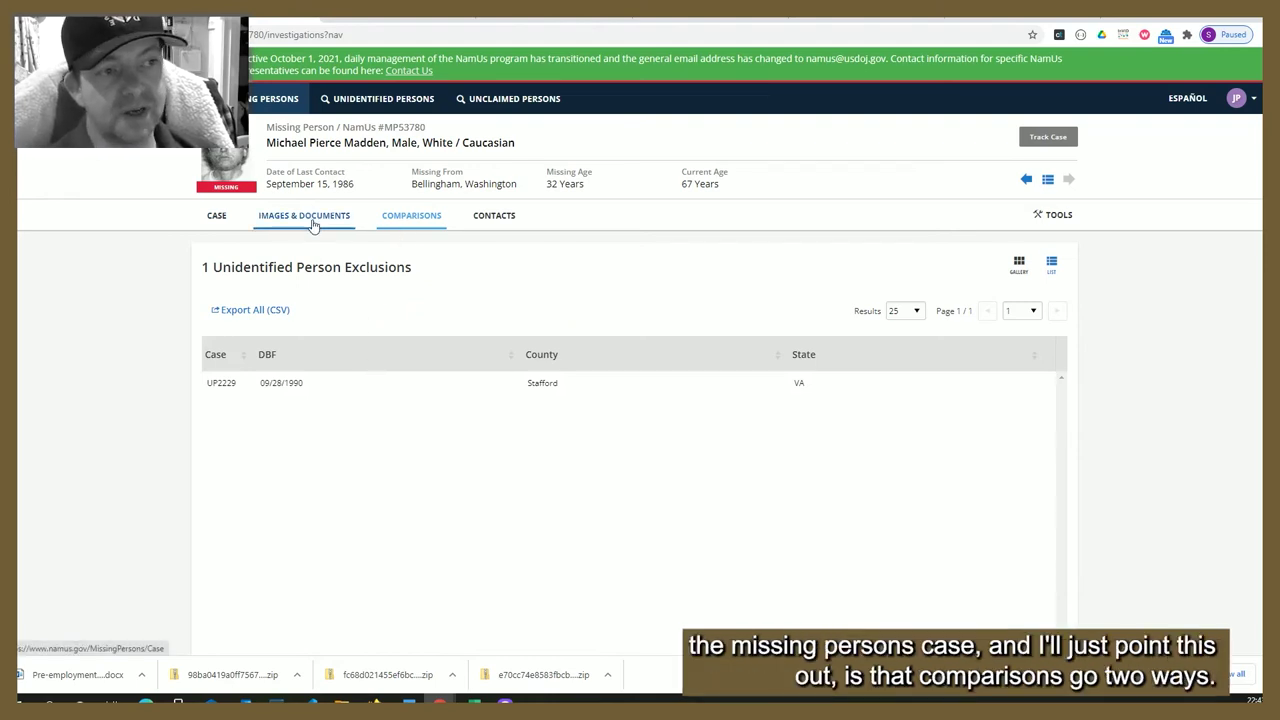
pyautogui.click(287, 386)
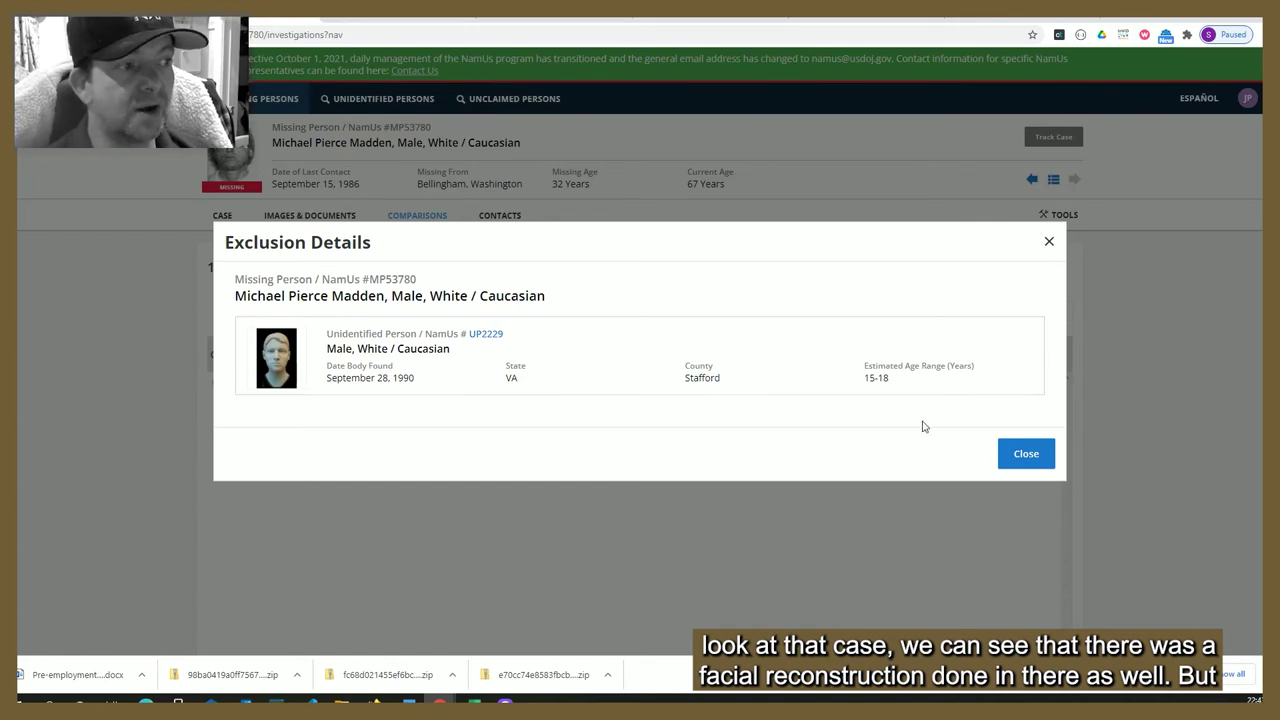
pyautogui.click(1020, 456)
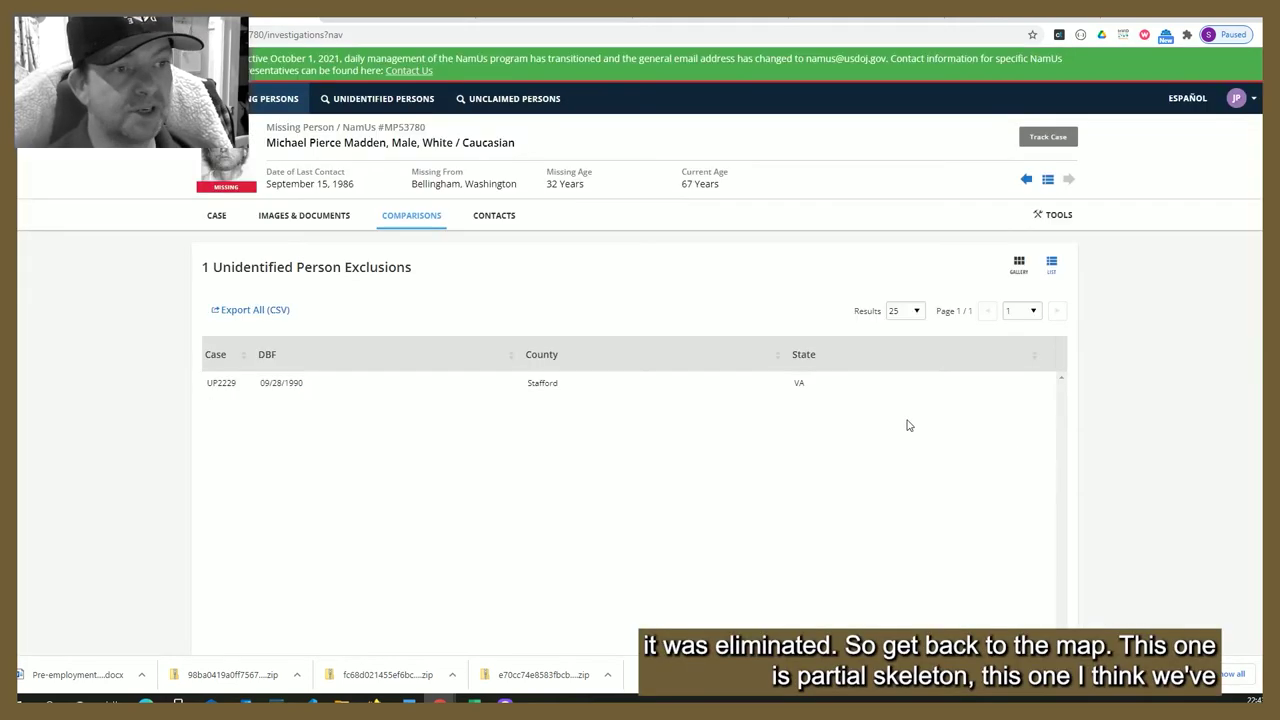
# - Return to the map and check the gender, age and date found of the Concrete case northeast of Mount Vernon, dismissing its details
pyautogui.click(408, 19)
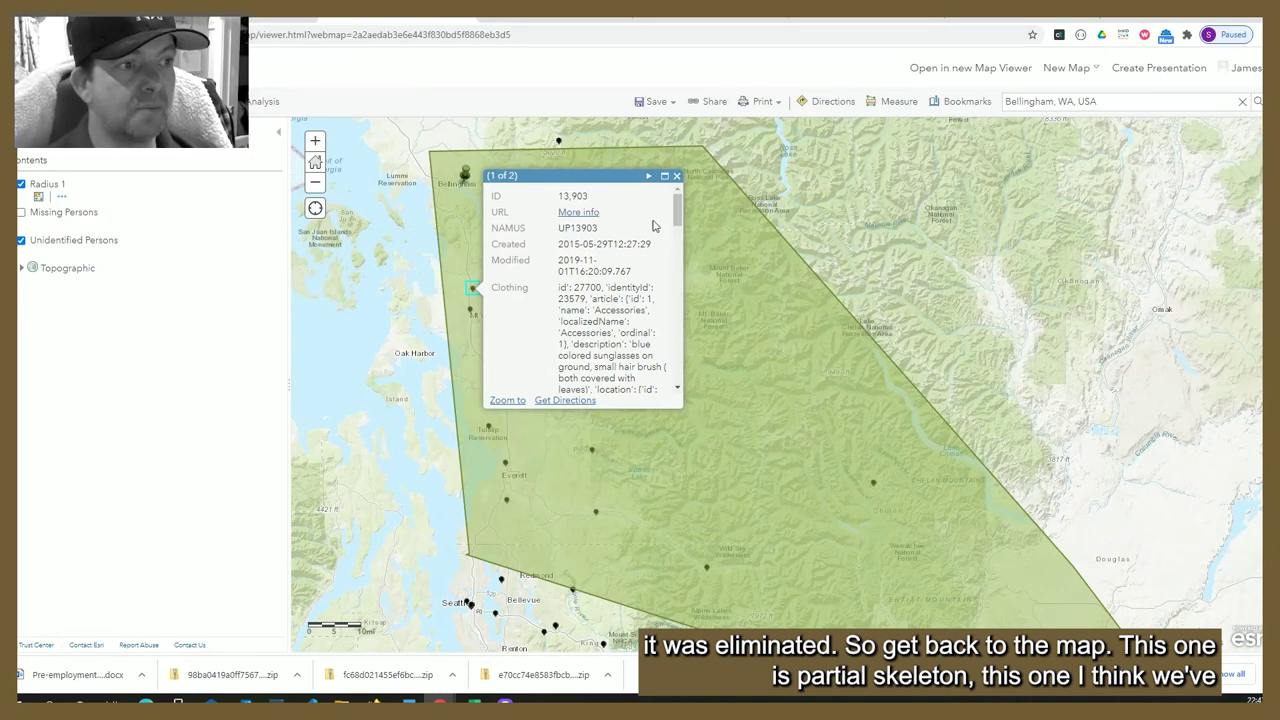
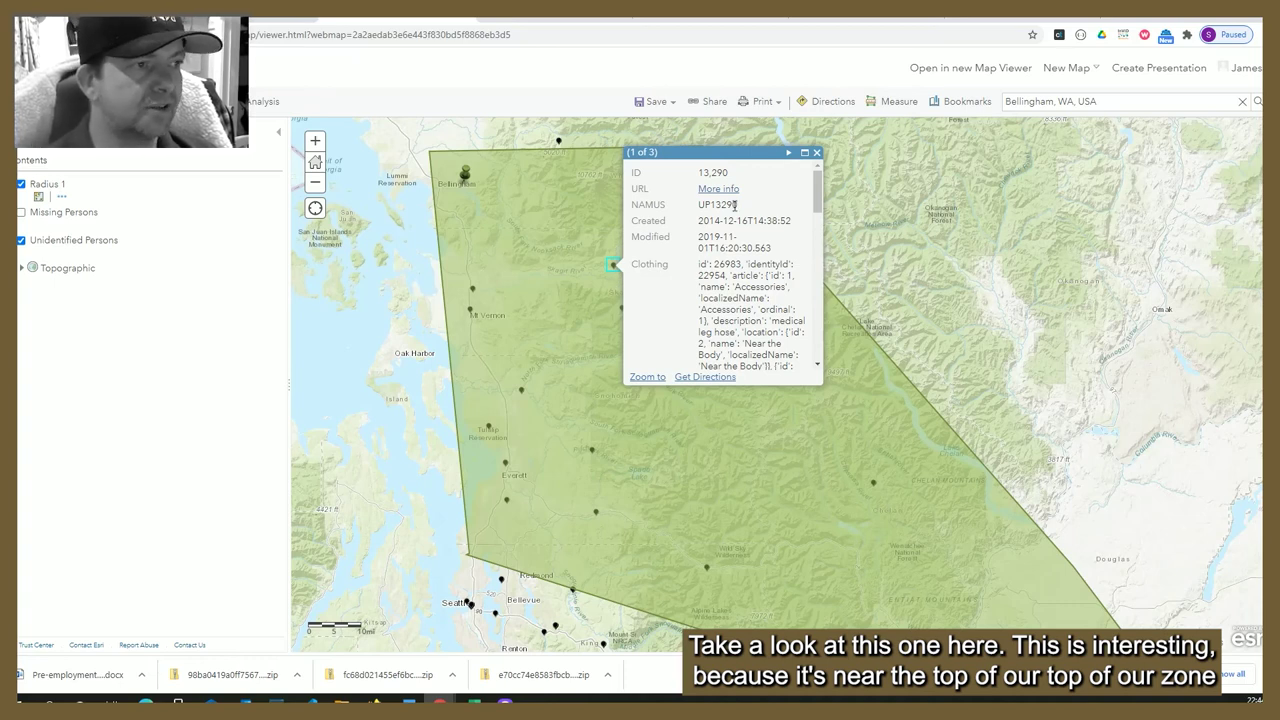
pyautogui.moveTo(819, 190); pyautogui.dragTo(797, 279)
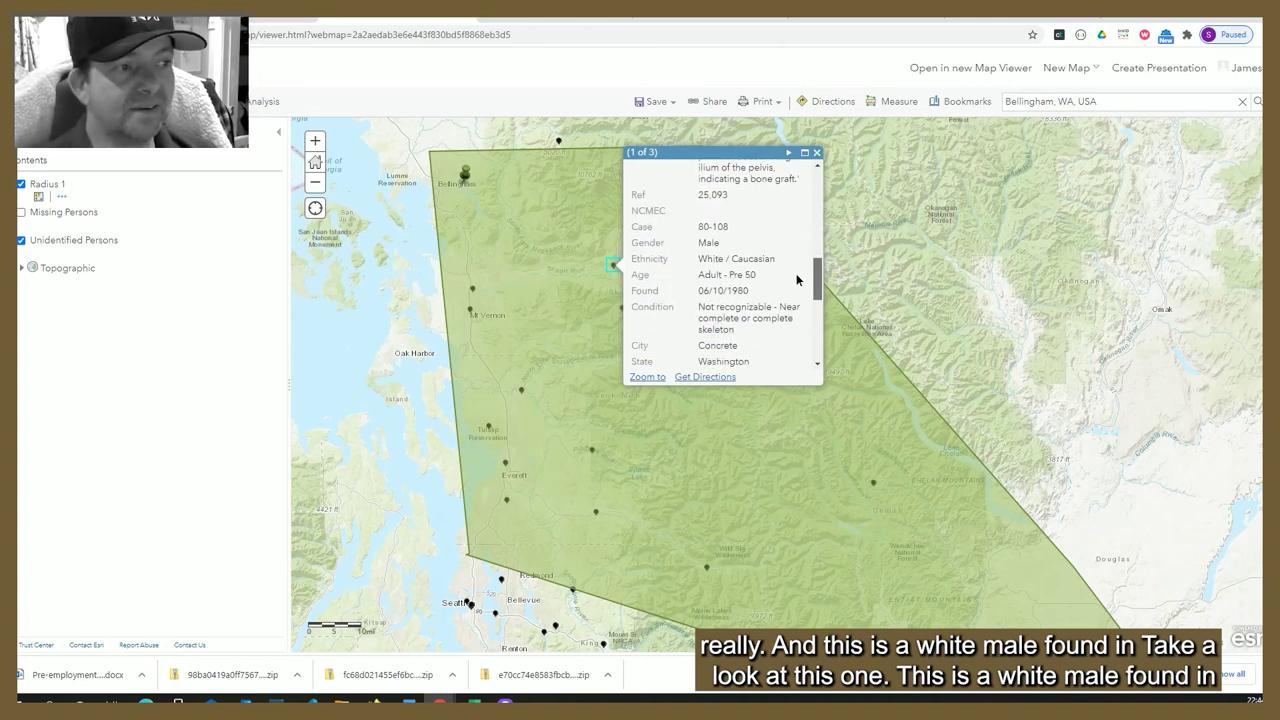
pyautogui.click(816, 153)
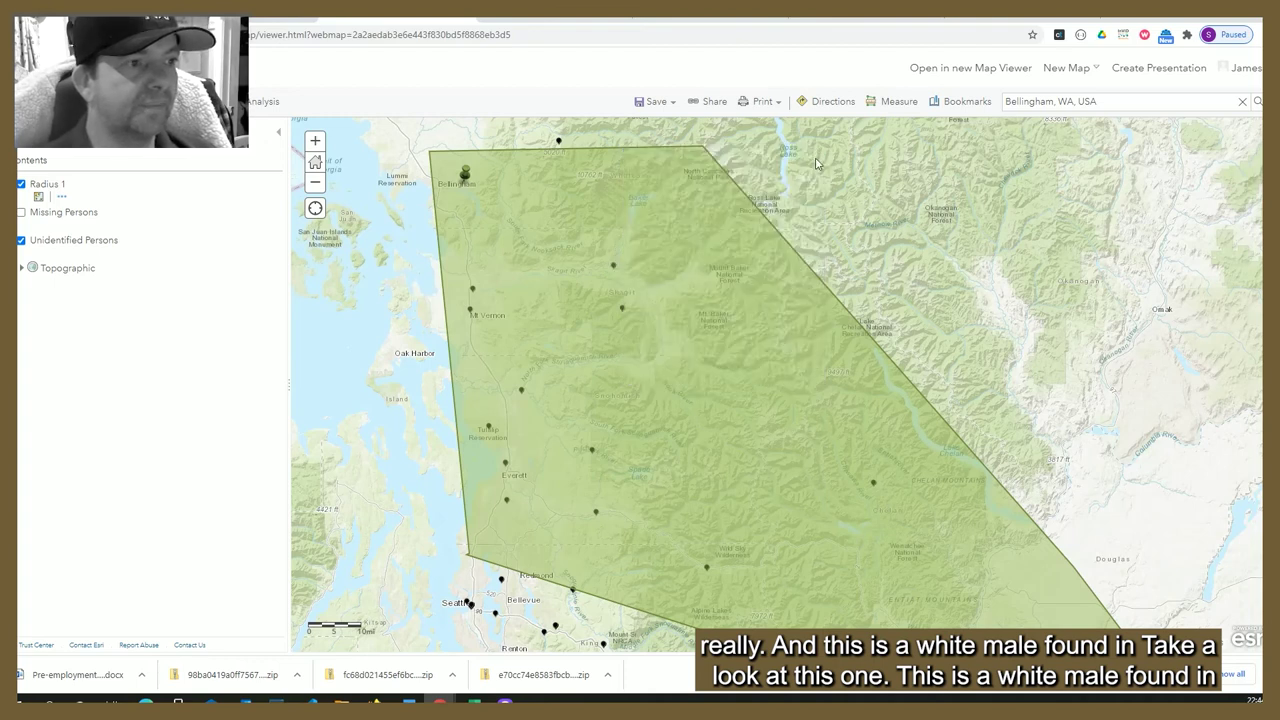
pyautogui.click(614, 267)
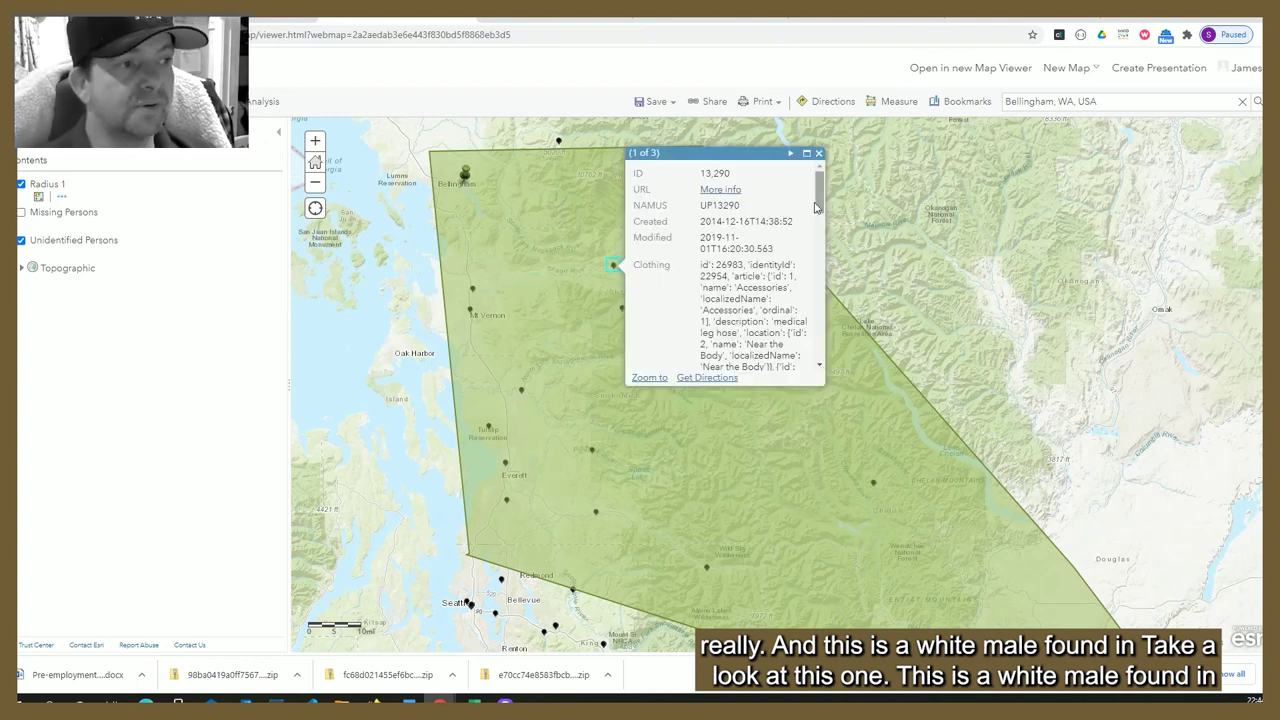
pyautogui.moveTo(822, 200); pyautogui.dragTo(808, 293)
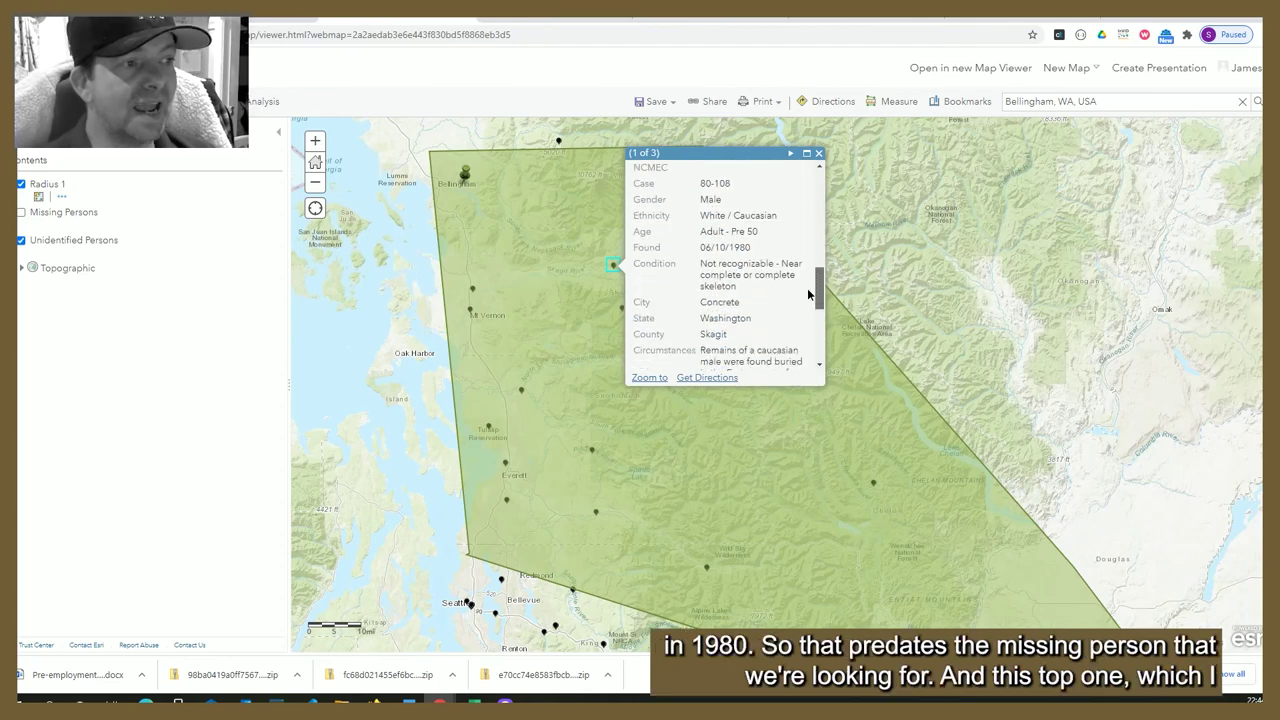
pyautogui.click(818, 154)
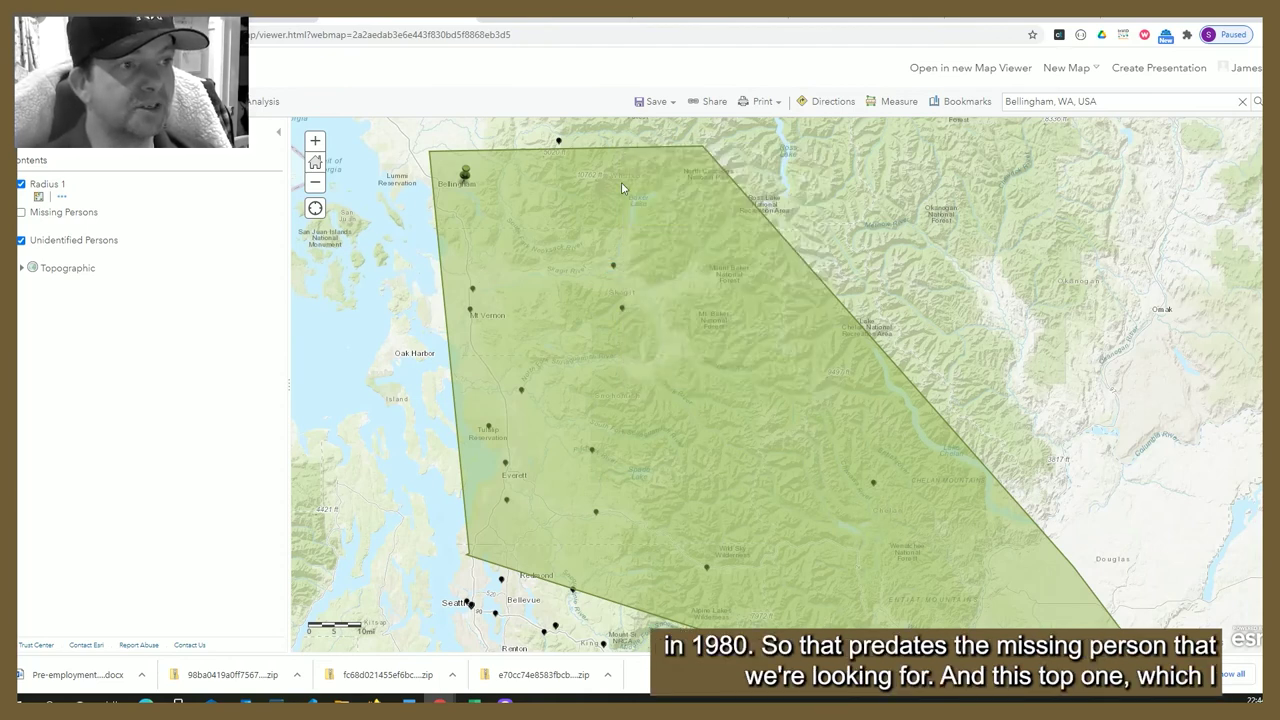
# - Read the map details of the case just outside the drawn area's northern edge and open its full NamUs record
pyautogui.click(558, 142)
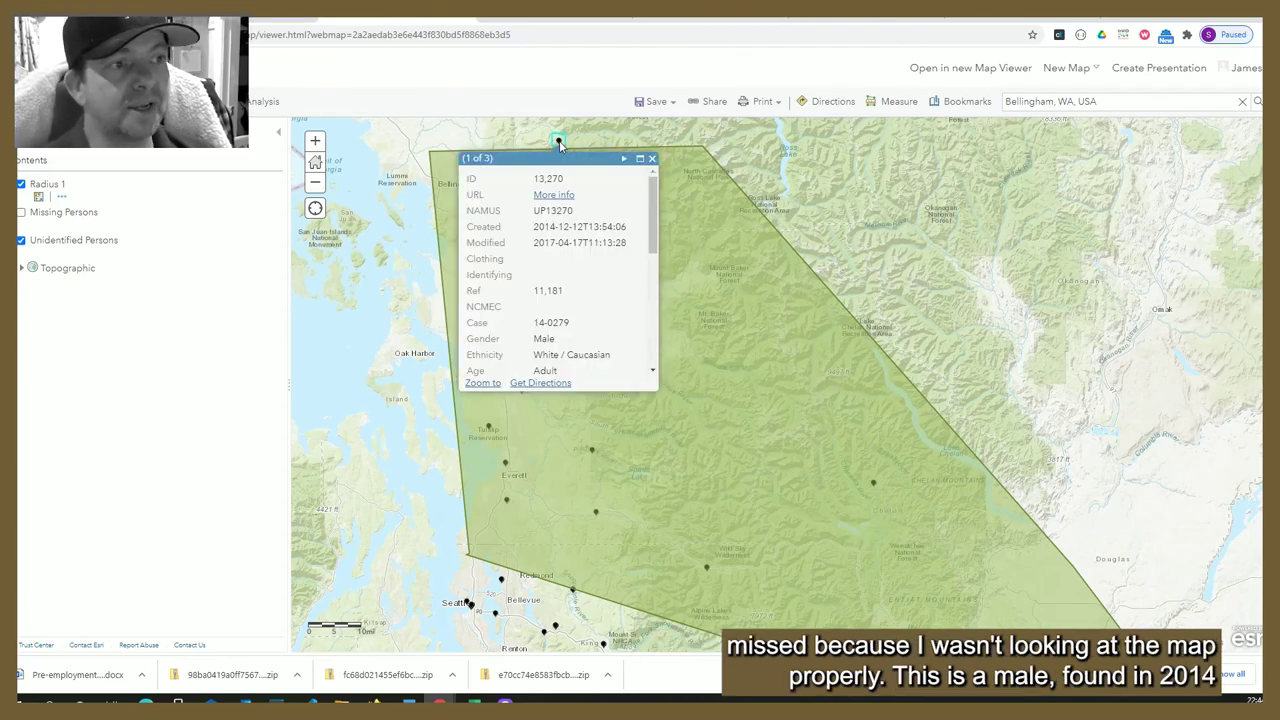
pyautogui.moveTo(655, 217)
pyautogui.mouseDown()
pyautogui.moveTo(646, 333)
pyautogui.moveTo(641, 203)
pyautogui.mouseUp()
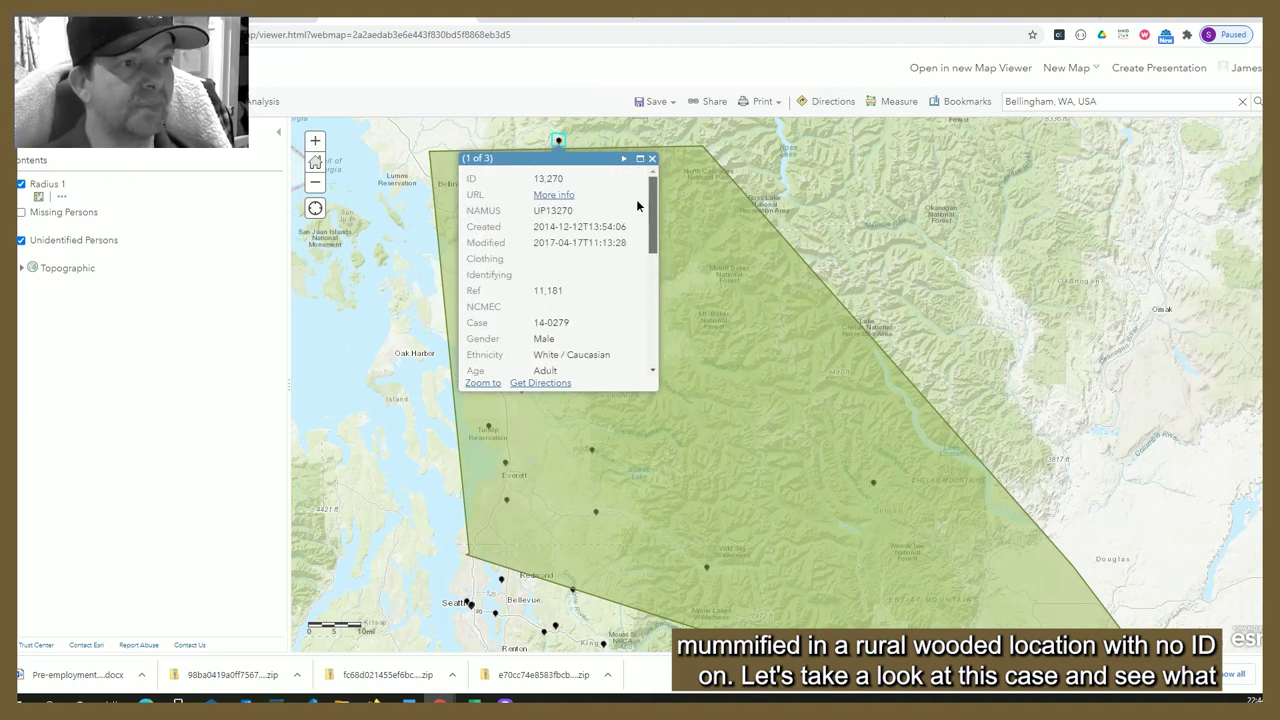
pyautogui.click(548, 195)
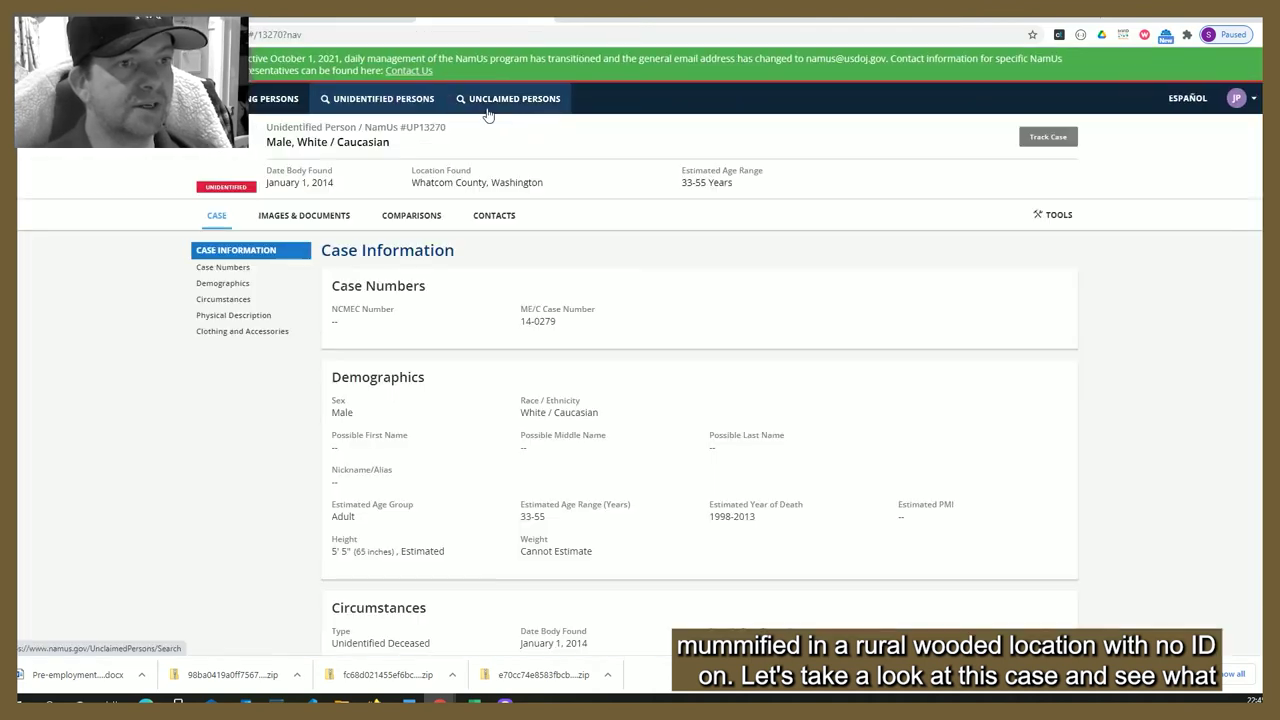
# - Review the Whatcom County case's images, demographics and circumstances, then return to the map and dismiss its details
pyautogui.click(320, 219)
pyautogui.click(222, 220)
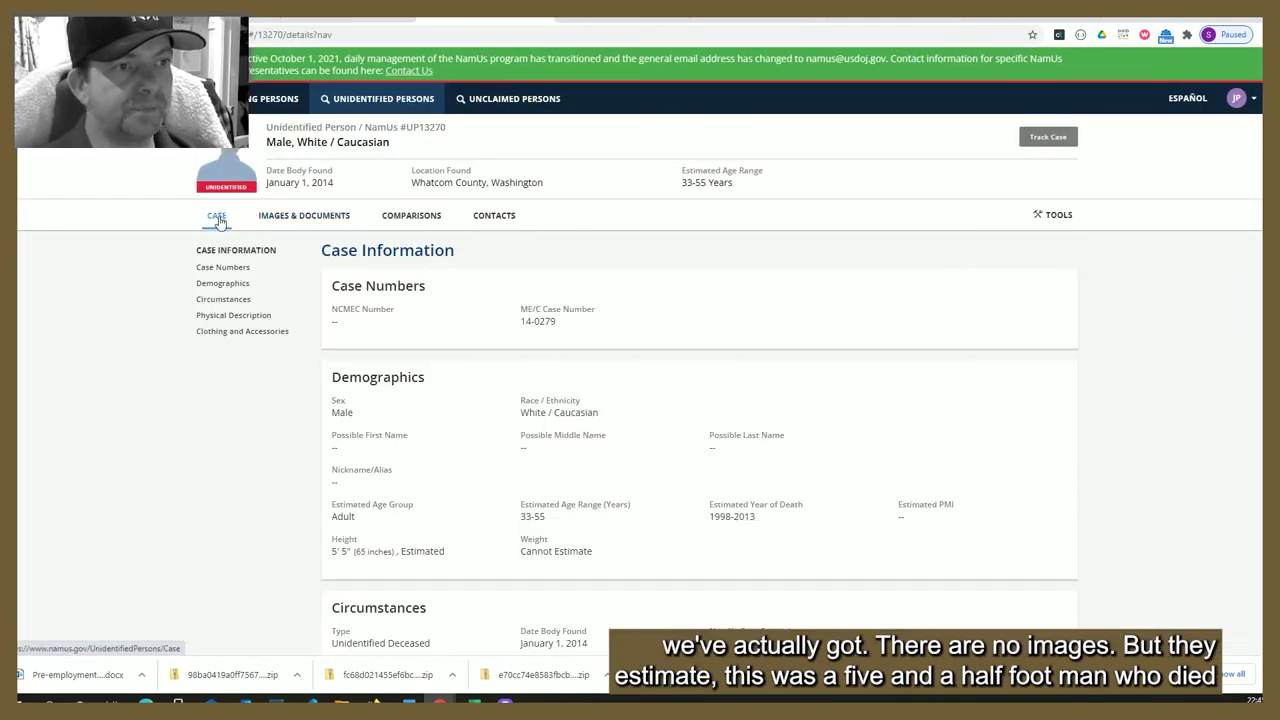
pyautogui.scroll(-1, 568, 352)
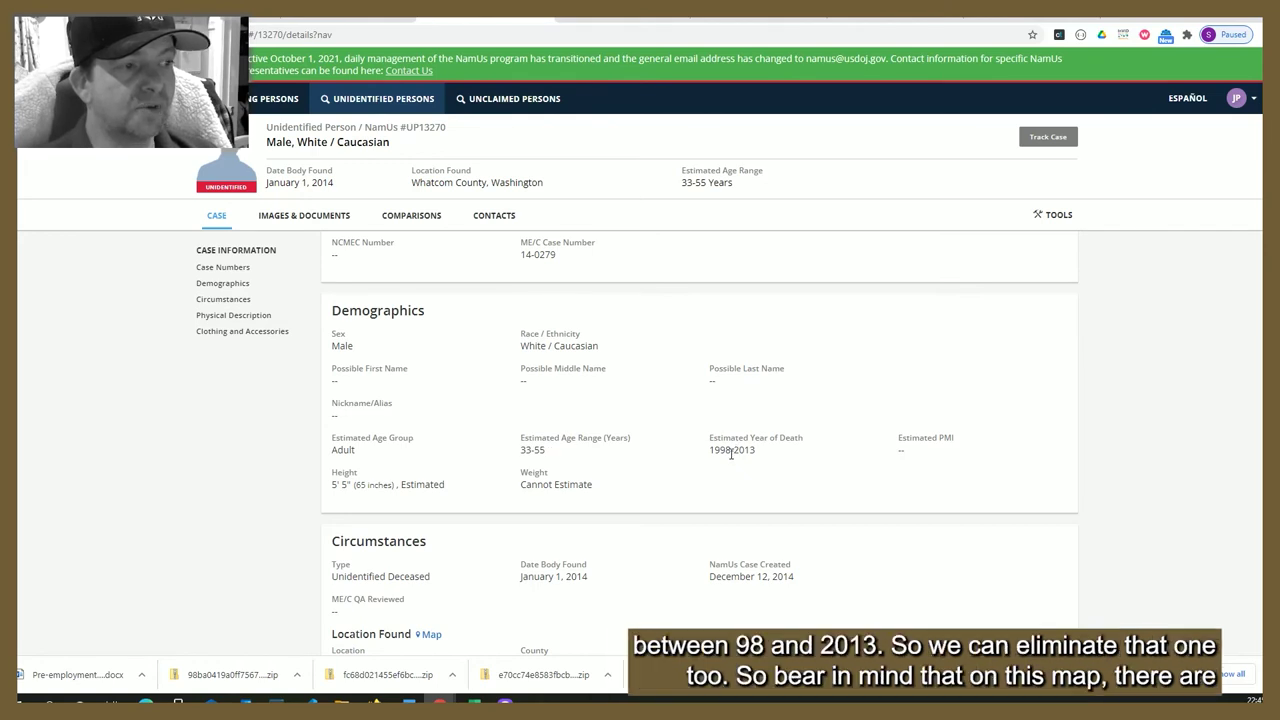
pyautogui.scroll(-2, 555, 429)
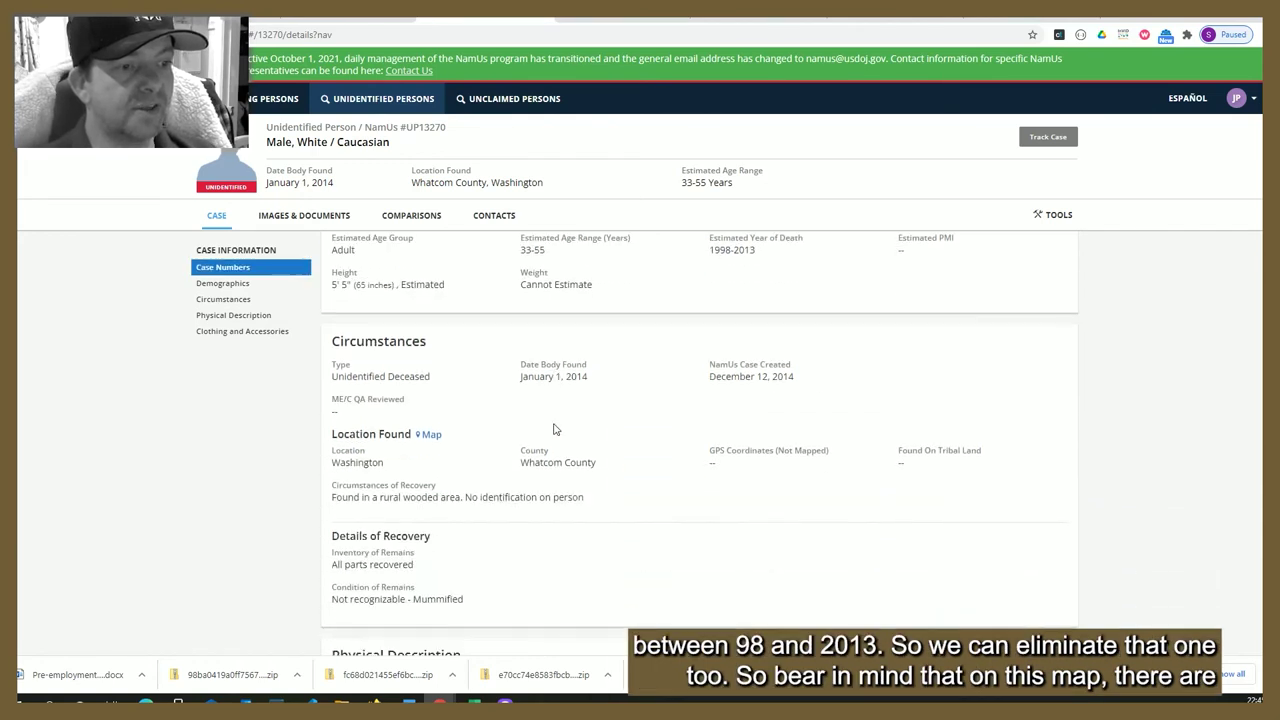
pyautogui.click(541, 18)
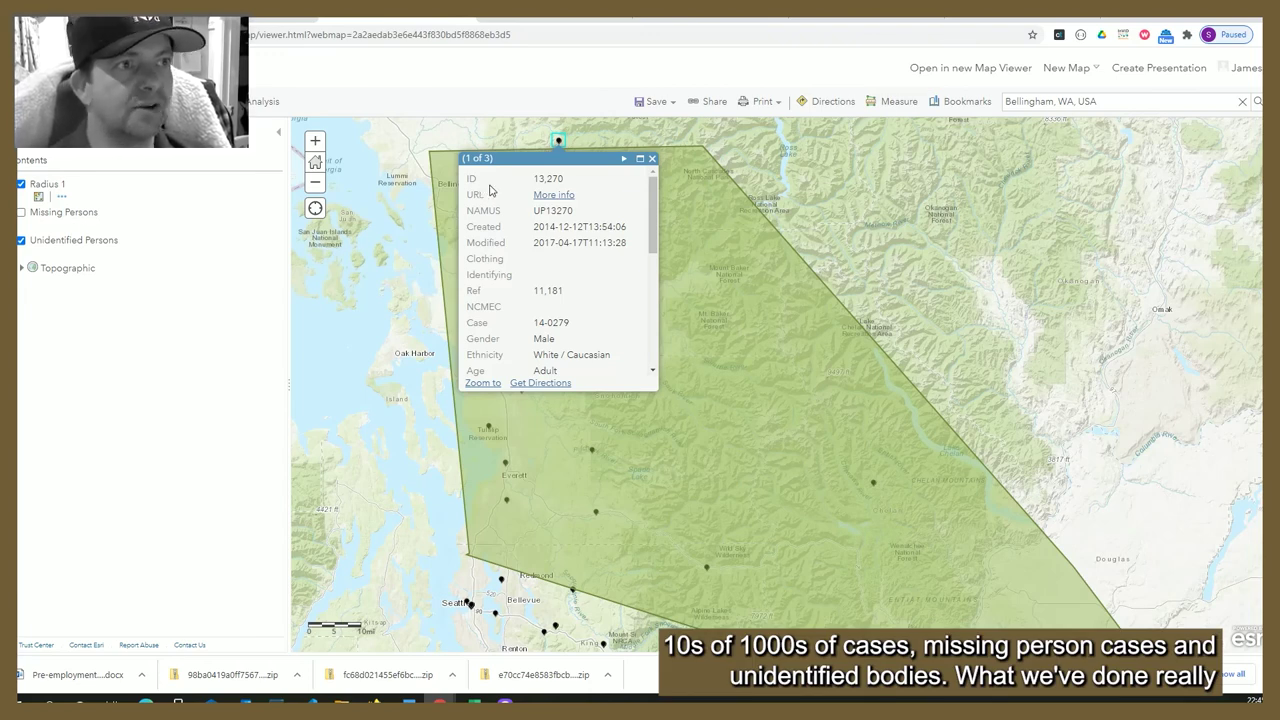
pyautogui.click(651, 160)
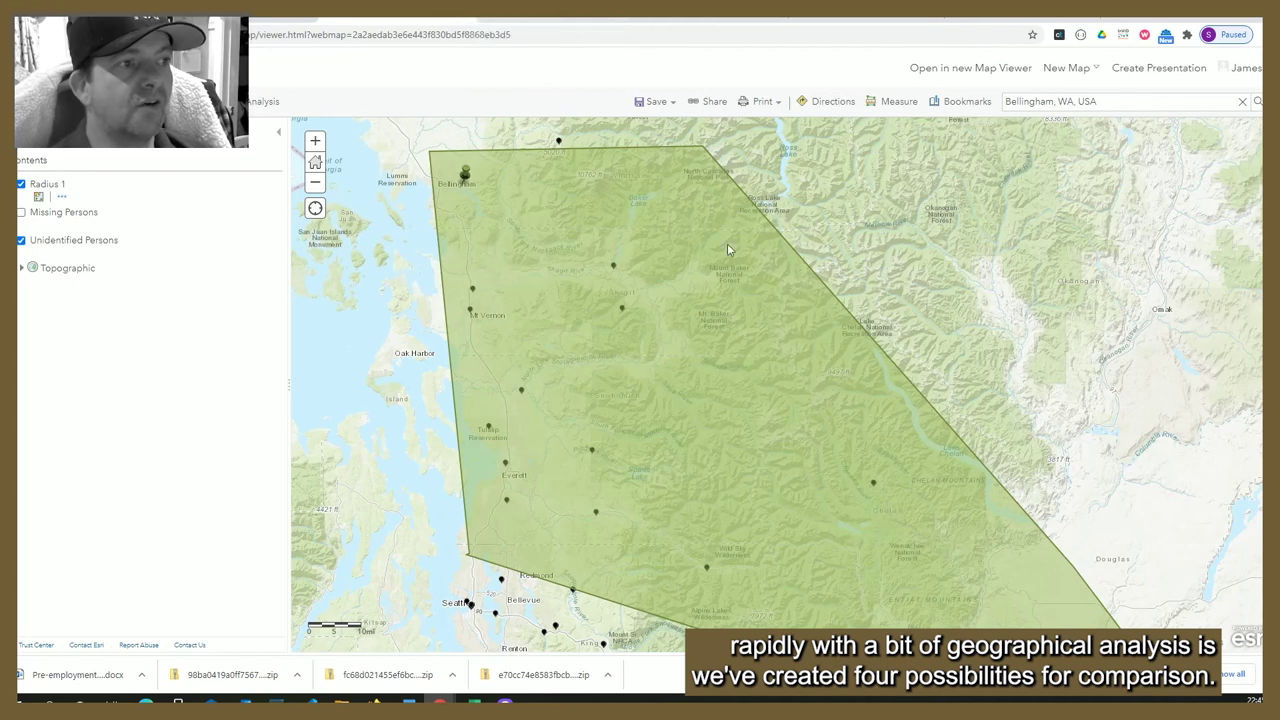
# - Revisit the Burlington, Everett and Chelan County candidate cases in NamUs, checking the Everett case information and the Chelan County case's contacts
pyautogui.click(578, 16)
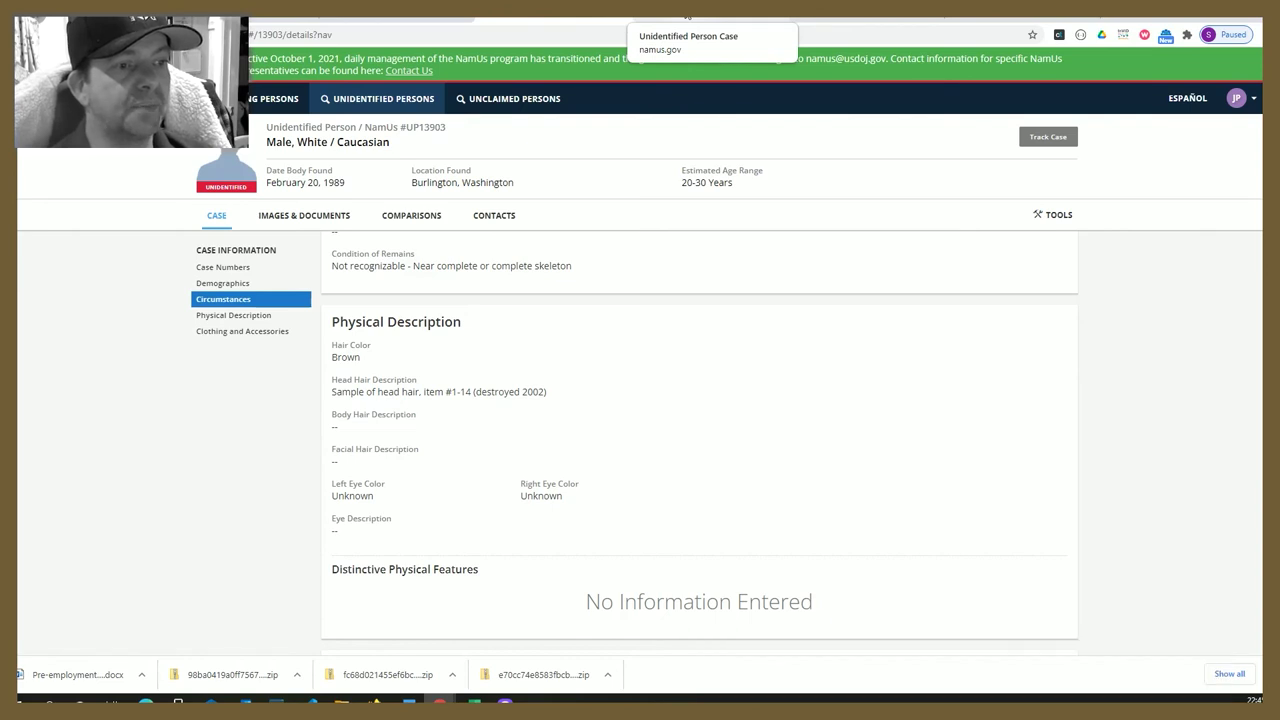
pyautogui.click(688, 16)
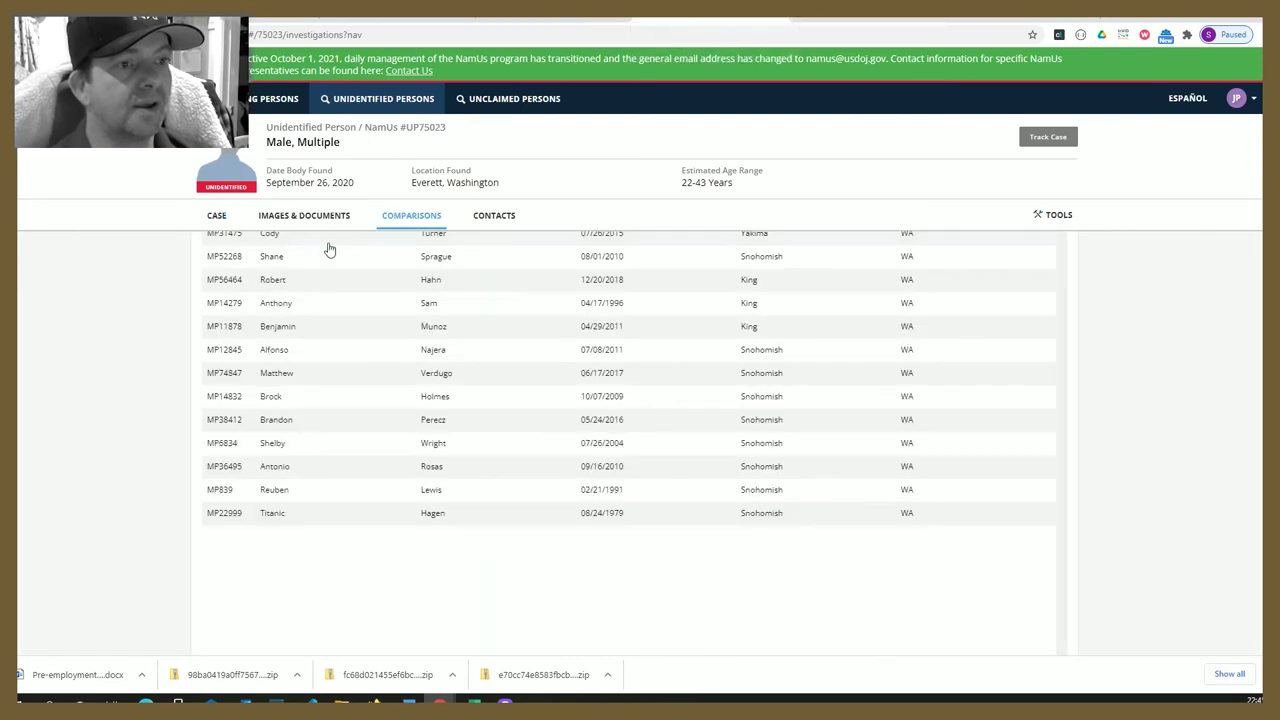
pyautogui.click(218, 217)
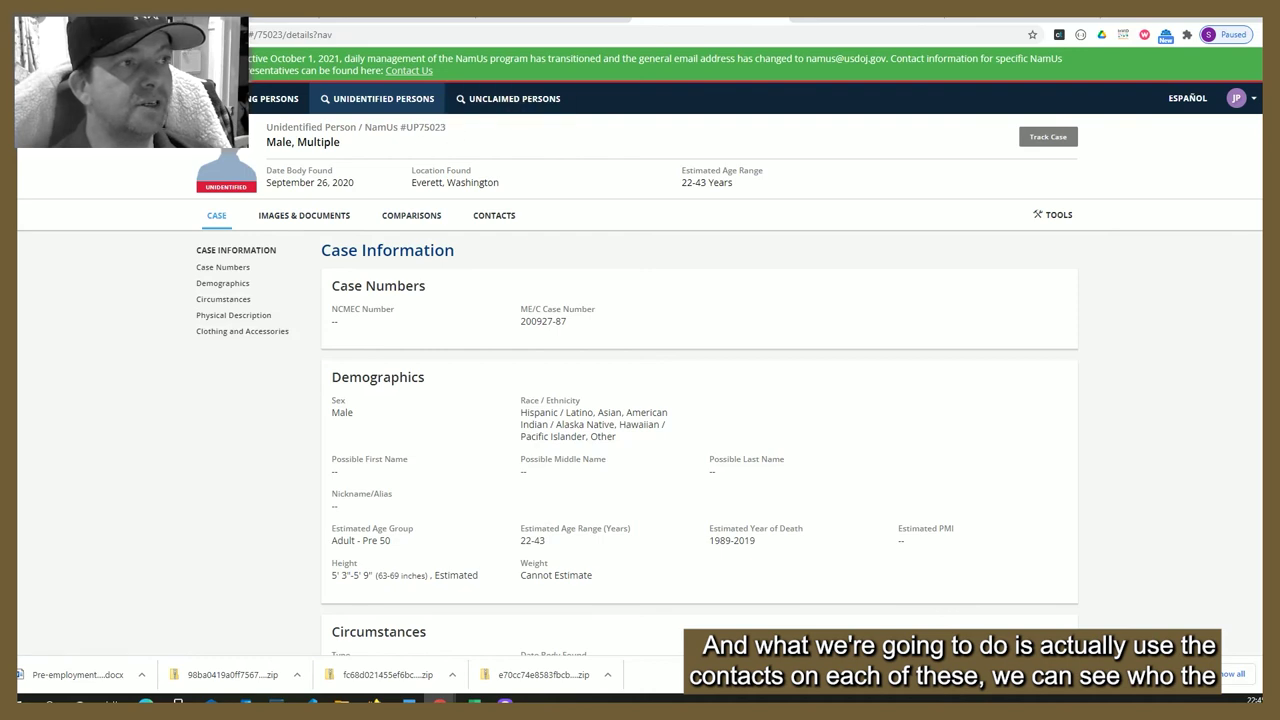
pyautogui.click(830, 18)
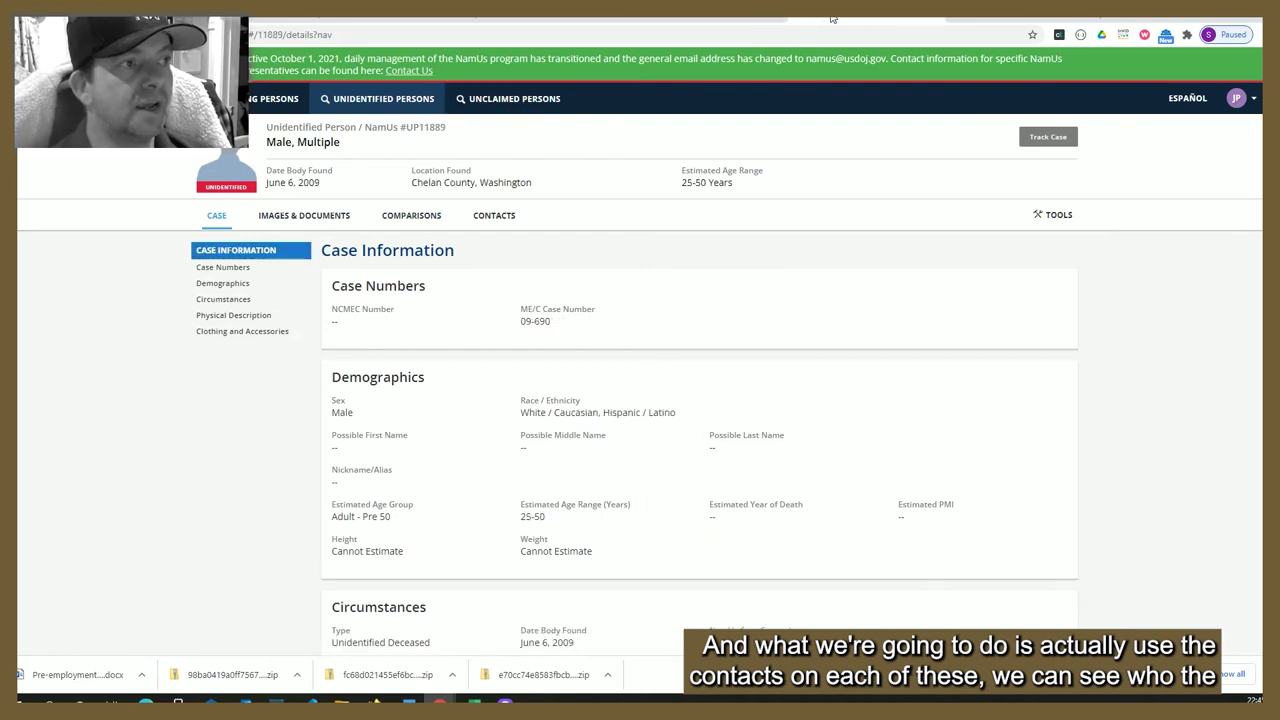
pyautogui.click(494, 216)
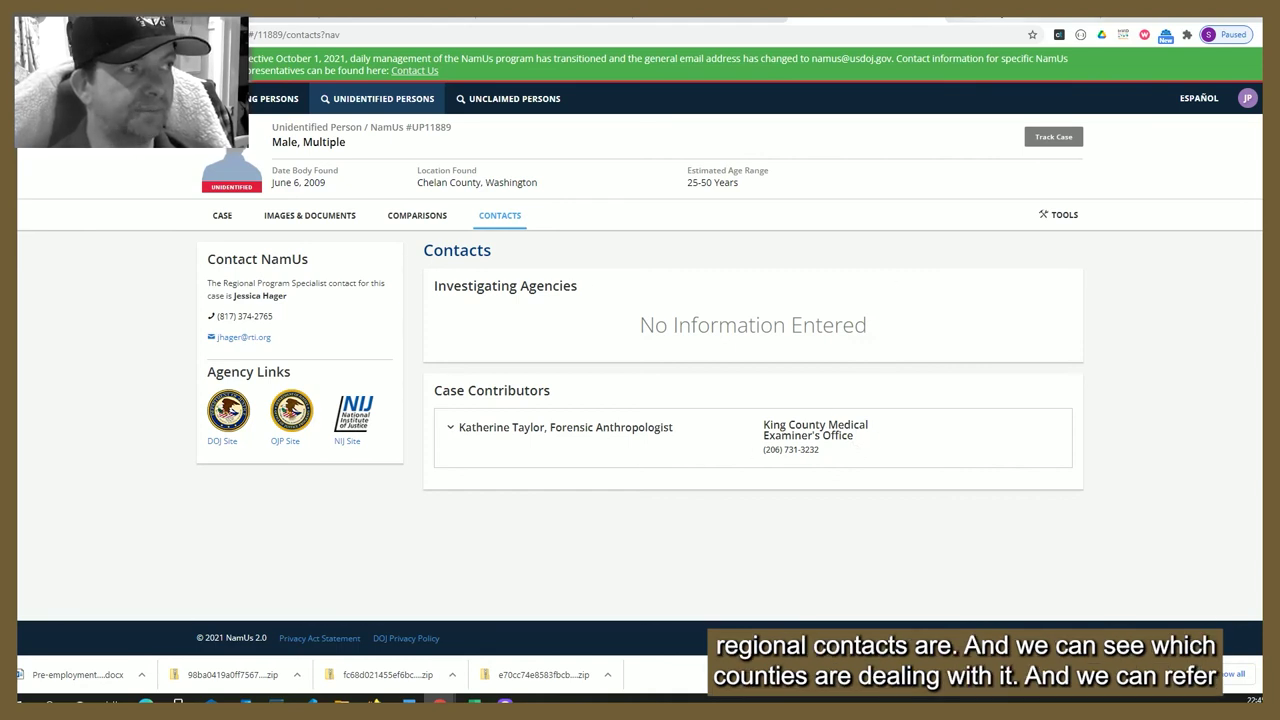
# - Review the Grant County case's demographics, circumstances of recovery, physical description and clothing, returning to the start of its case information
pyautogui.click(990, 19)
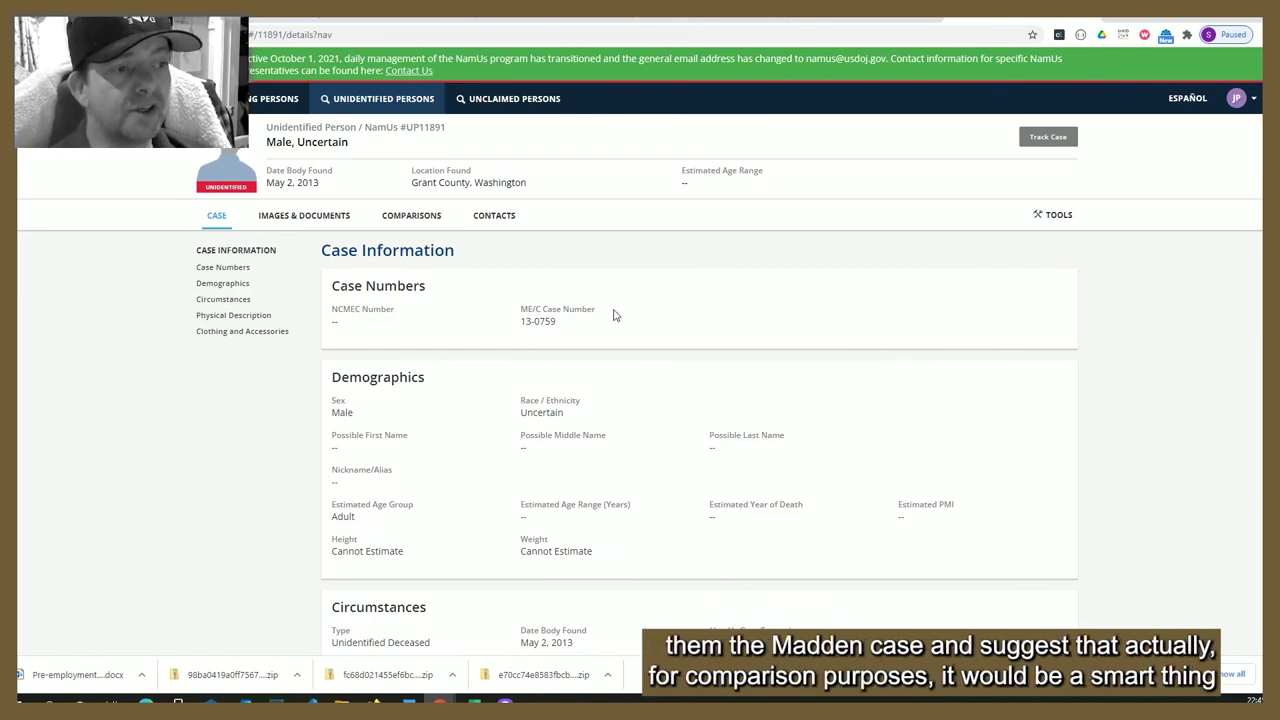
pyautogui.scroll(-5, 587, 331)
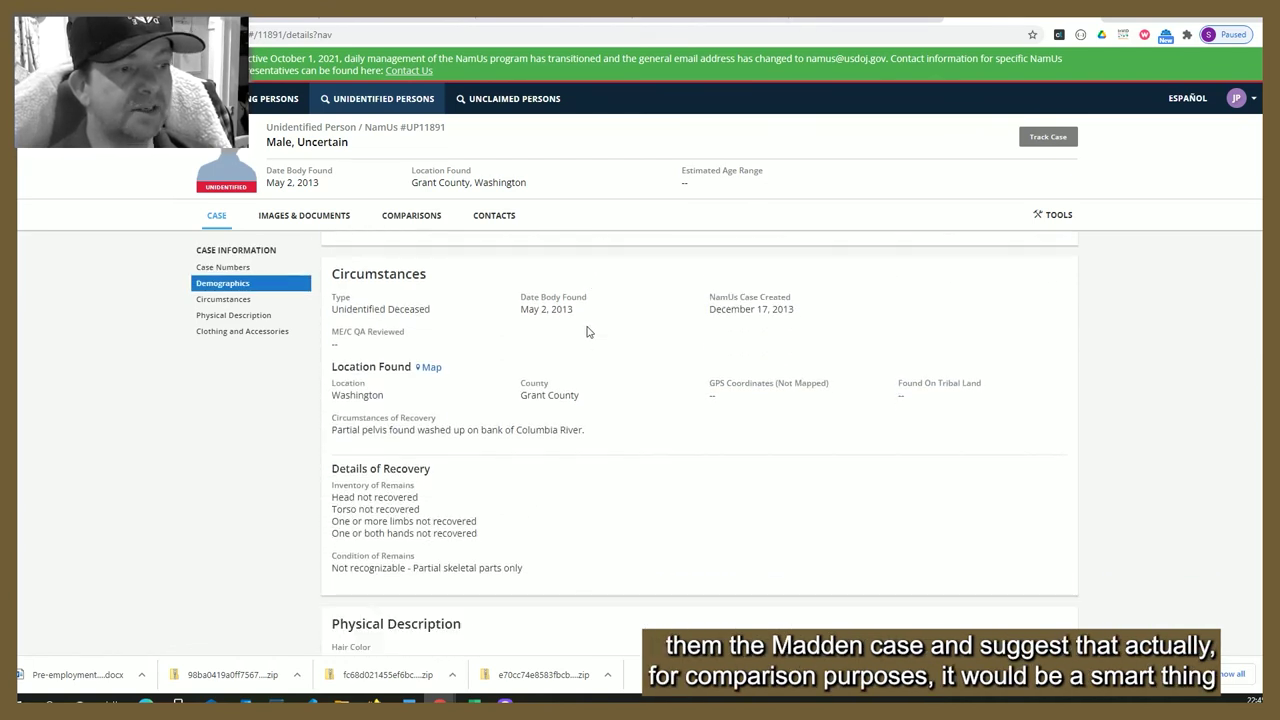
pyautogui.scroll(-4, 587, 331)
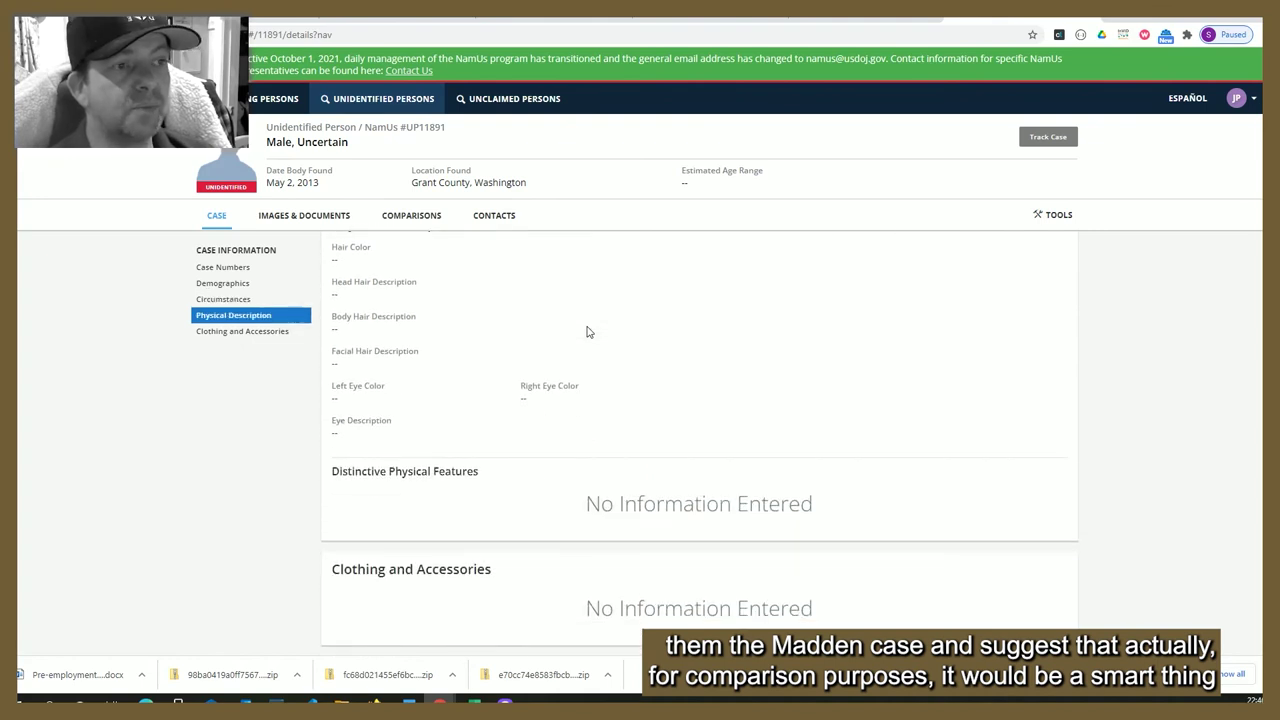
pyautogui.scroll(9, 587, 331)
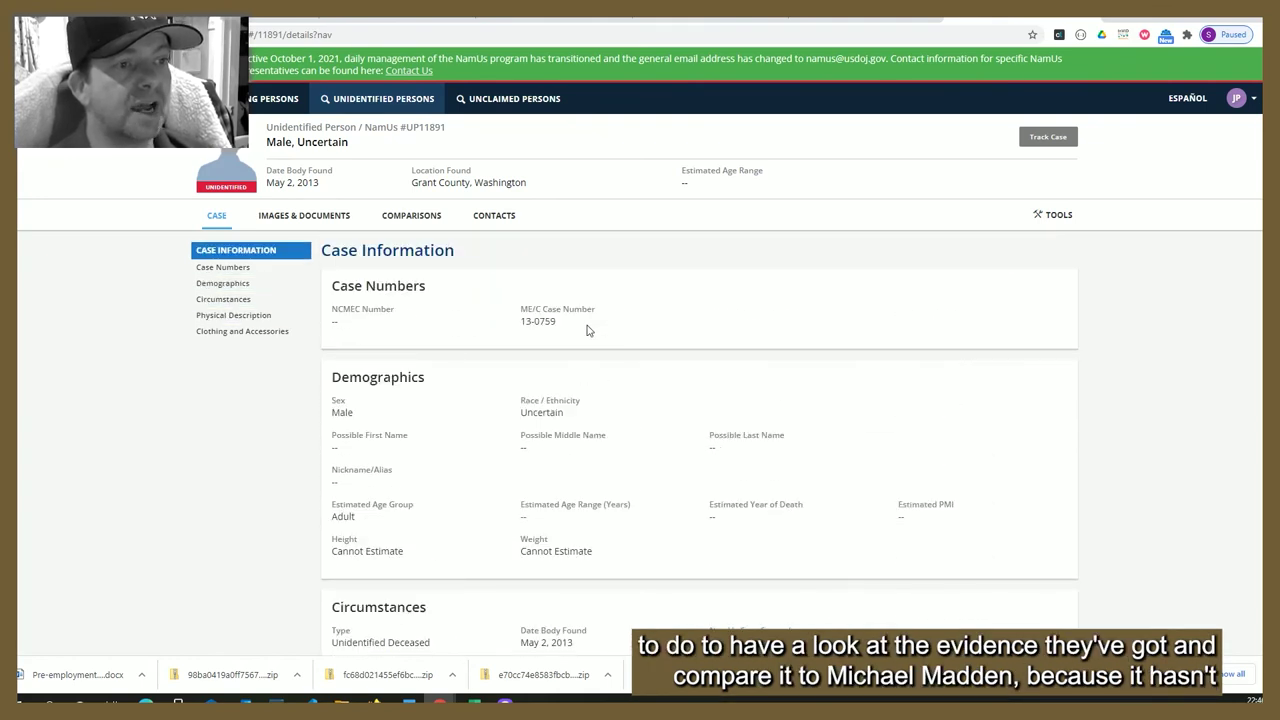